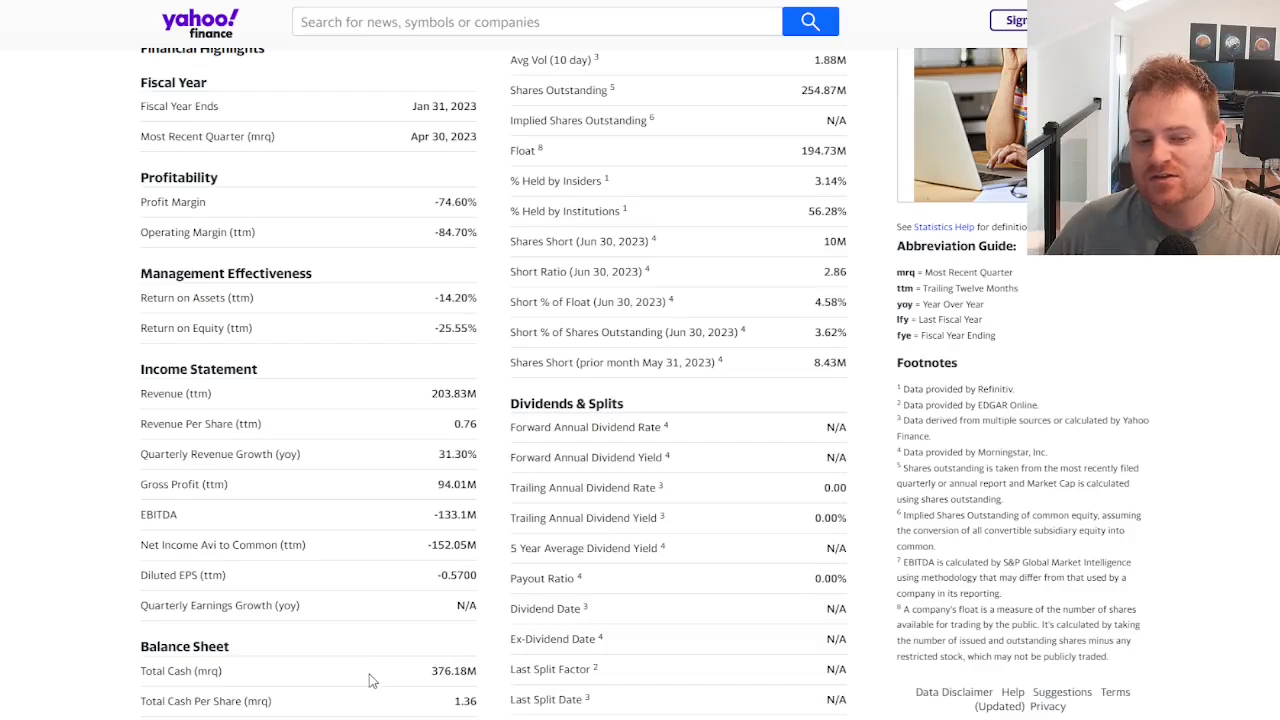
Examine the total cash figure in the balance sheet section of the Yahoo Finance statistics page.
{"action": "left_click_drag", "start_coordinate": [438, 671], "coordinate": [488, 681]}
{"action": "left_click", "coordinate": [462, 669]}
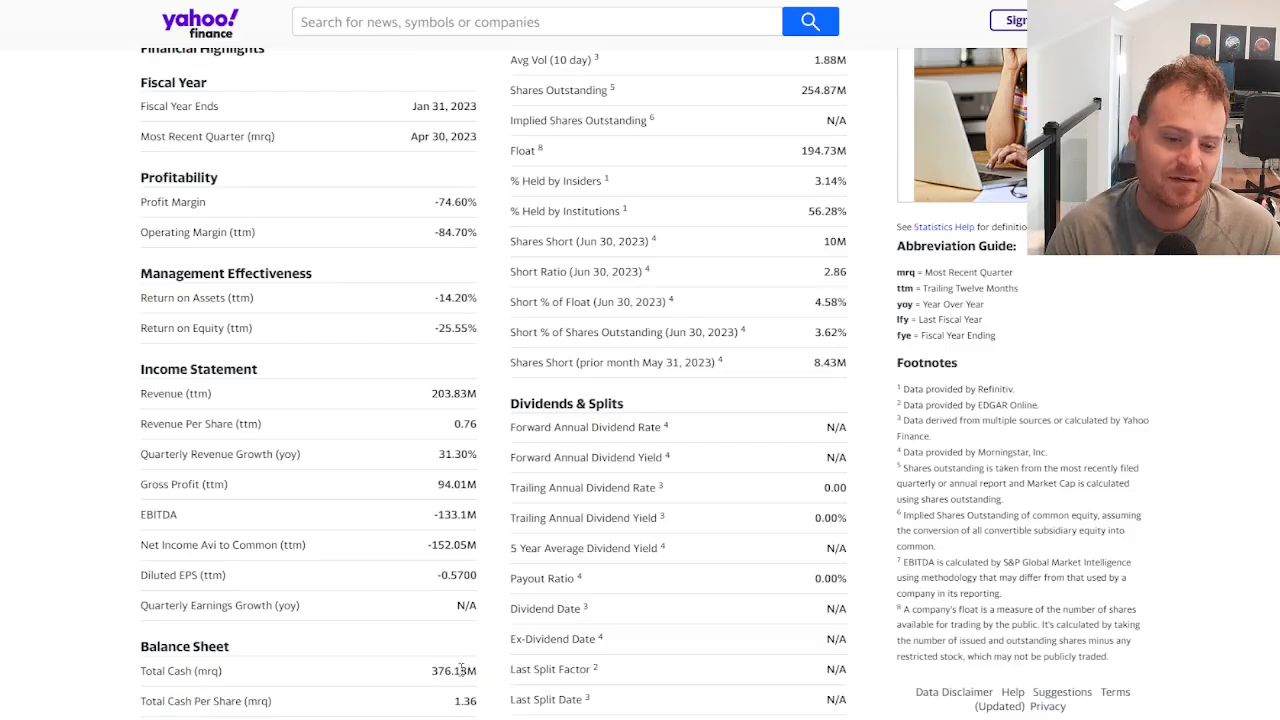
{"action": "scroll", "coordinate": [300, 620], "scroll_direction": "up", "scroll_amount": 5}
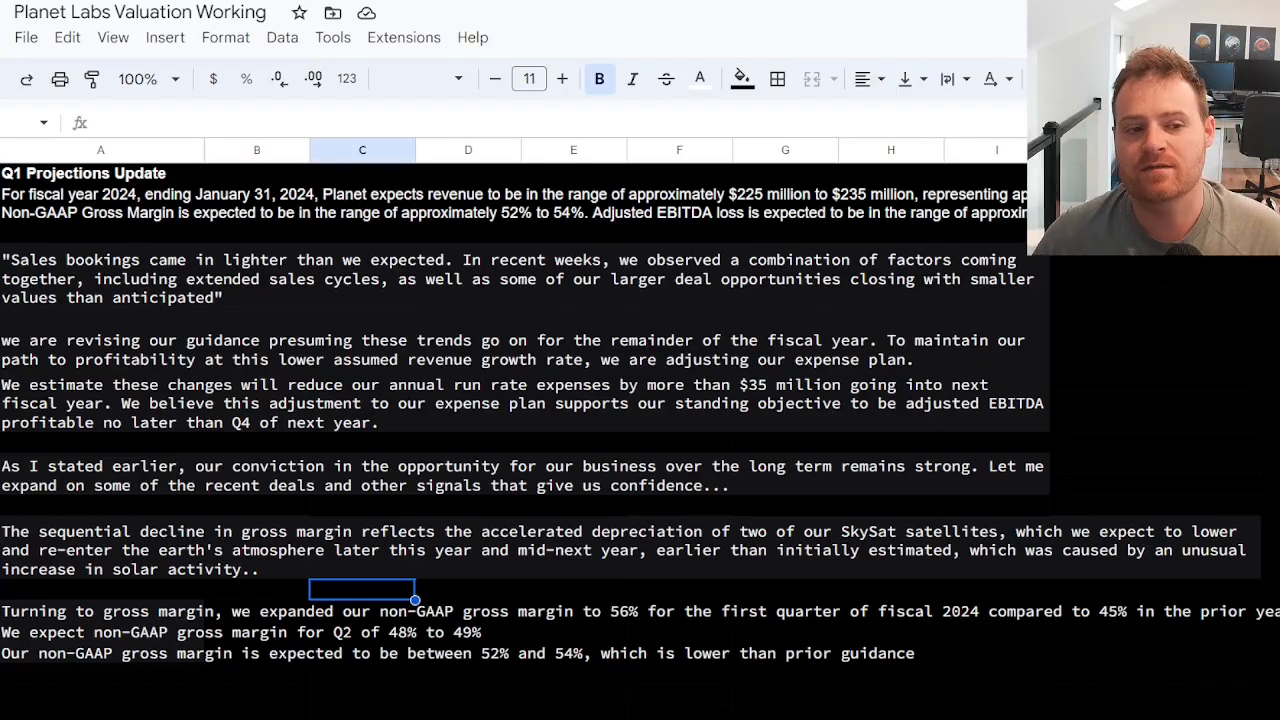
Switch to the Planet Labs Valuation Working spreadsheet and read the Q1 projections notes on guidance, expense cuts and gross margin.
{"action": "left_click", "coordinate": [103, 215]}
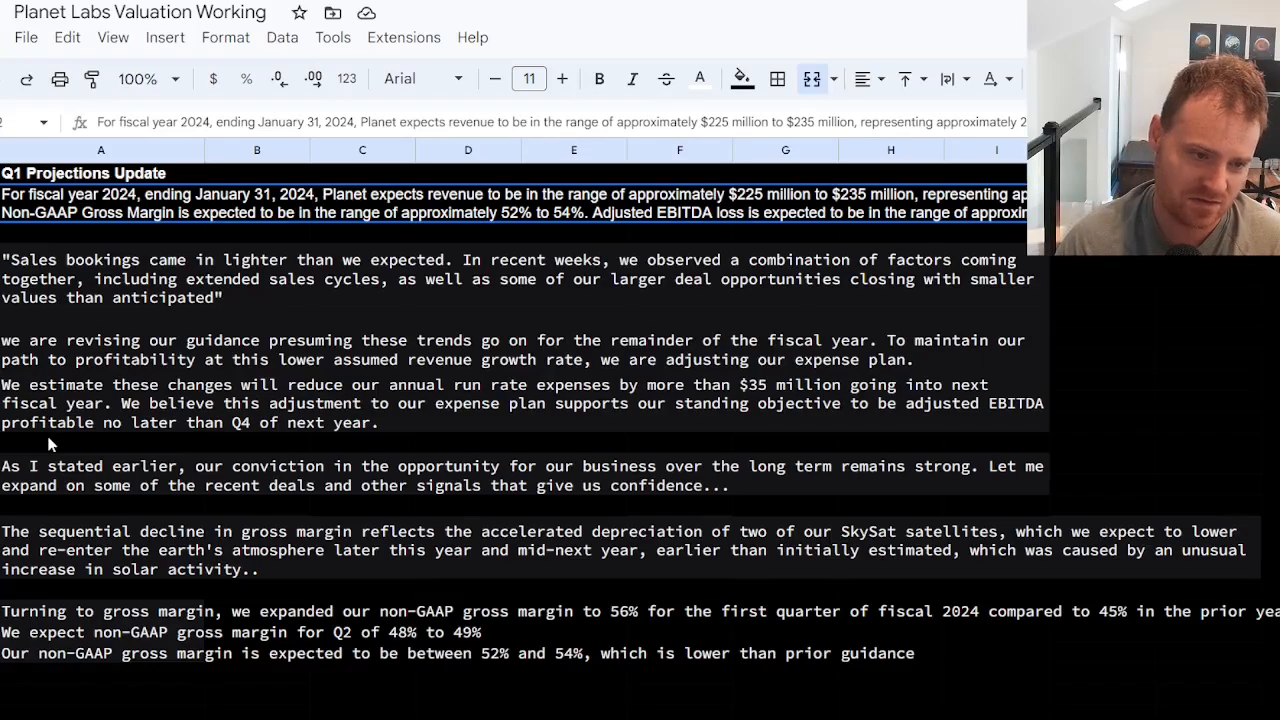
{"action": "left_click", "coordinate": [278, 390]}
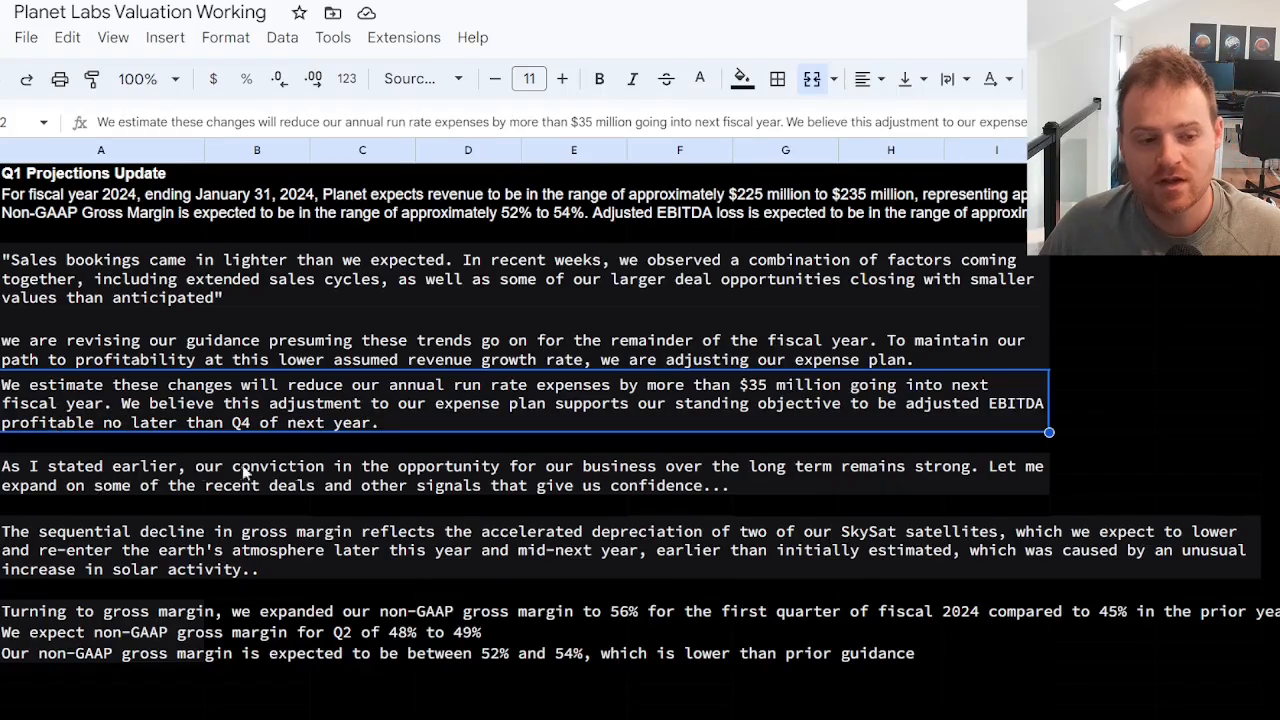
{"action": "left_click", "coordinate": [580, 553]}
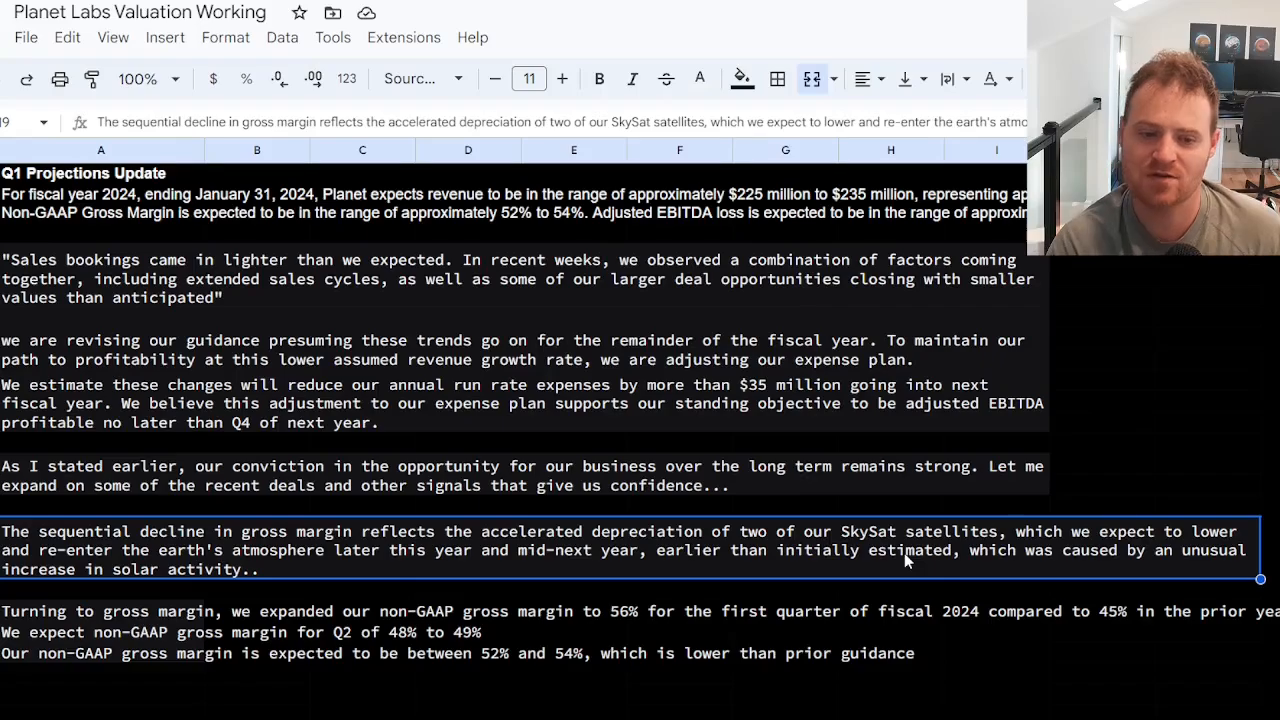
{"action": "left_click", "coordinate": [465, 653]}
{"action": "left_click", "coordinate": [60, 654]}
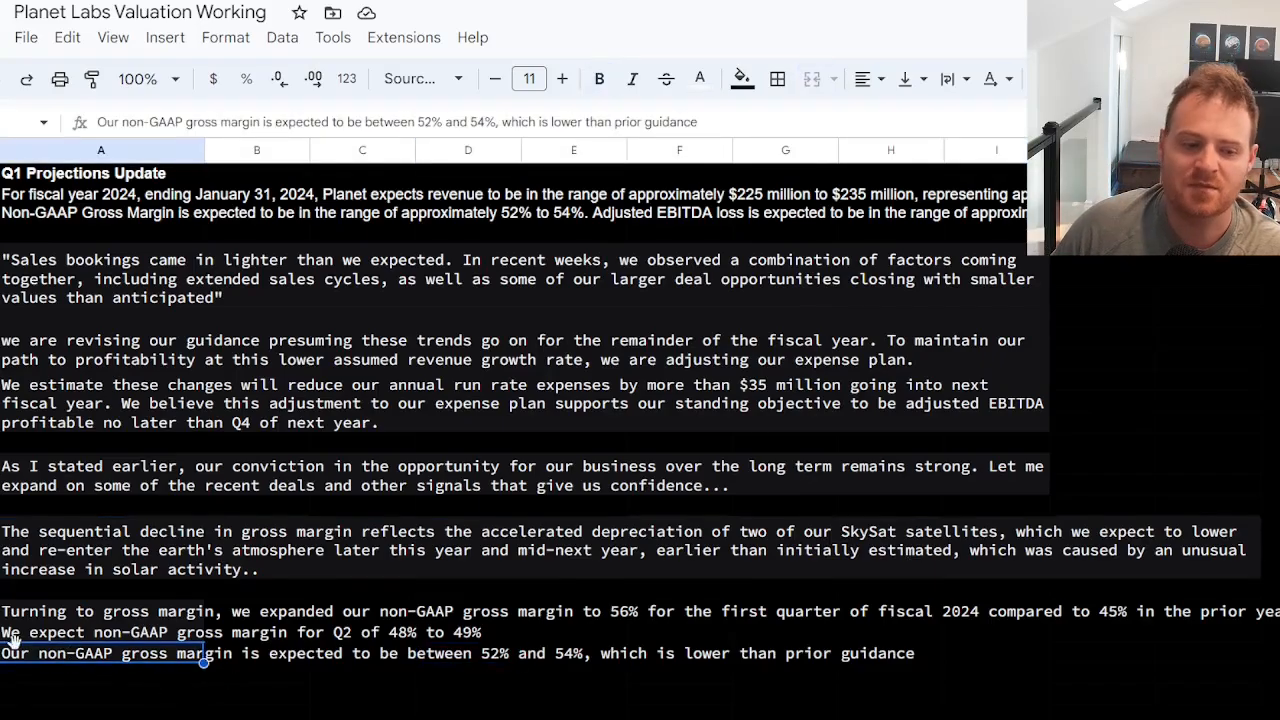
{"action": "left_click", "coordinate": [488, 656]}
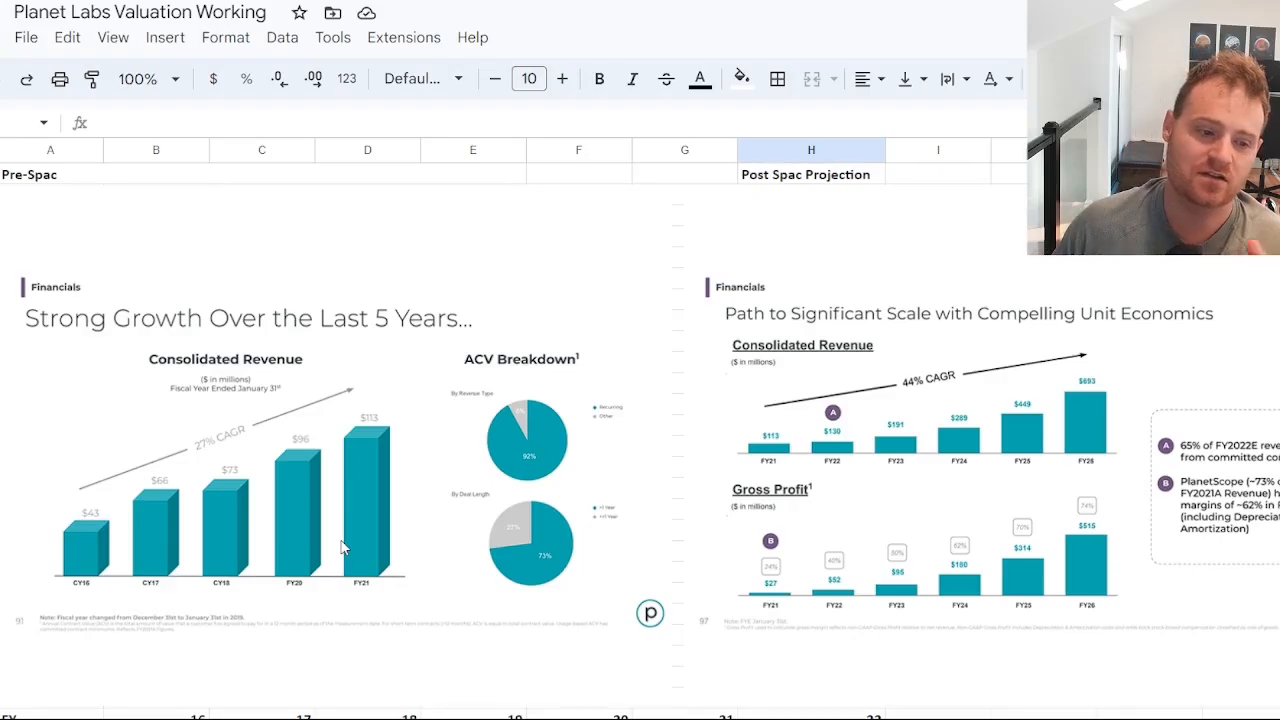
Compare the Pre-Spac revenue chart with the revenue, actual gross profit and projected gross profit rows beneath the charts.
{"action": "left_click", "coordinate": [238, 343]}
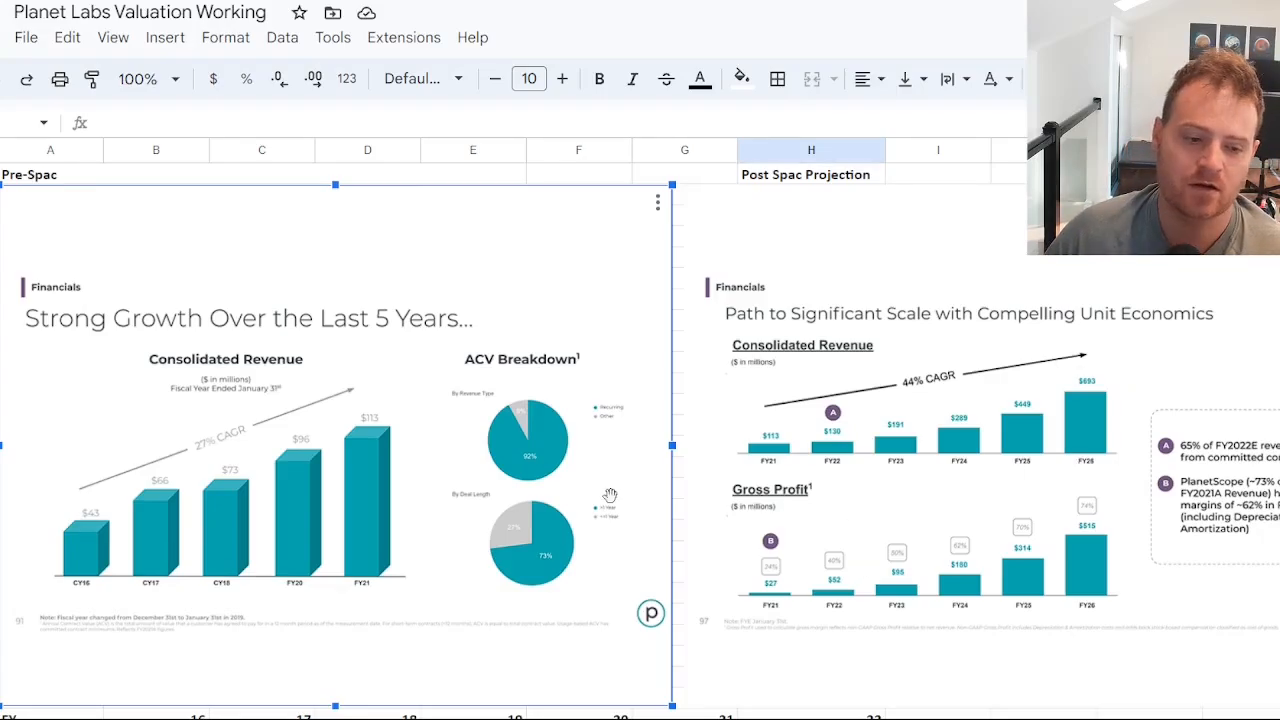
{"action": "scroll", "coordinate": [608, 494], "scroll_direction": "down", "scroll_amount": 1}
{"action": "left_click", "coordinate": [232, 684]}
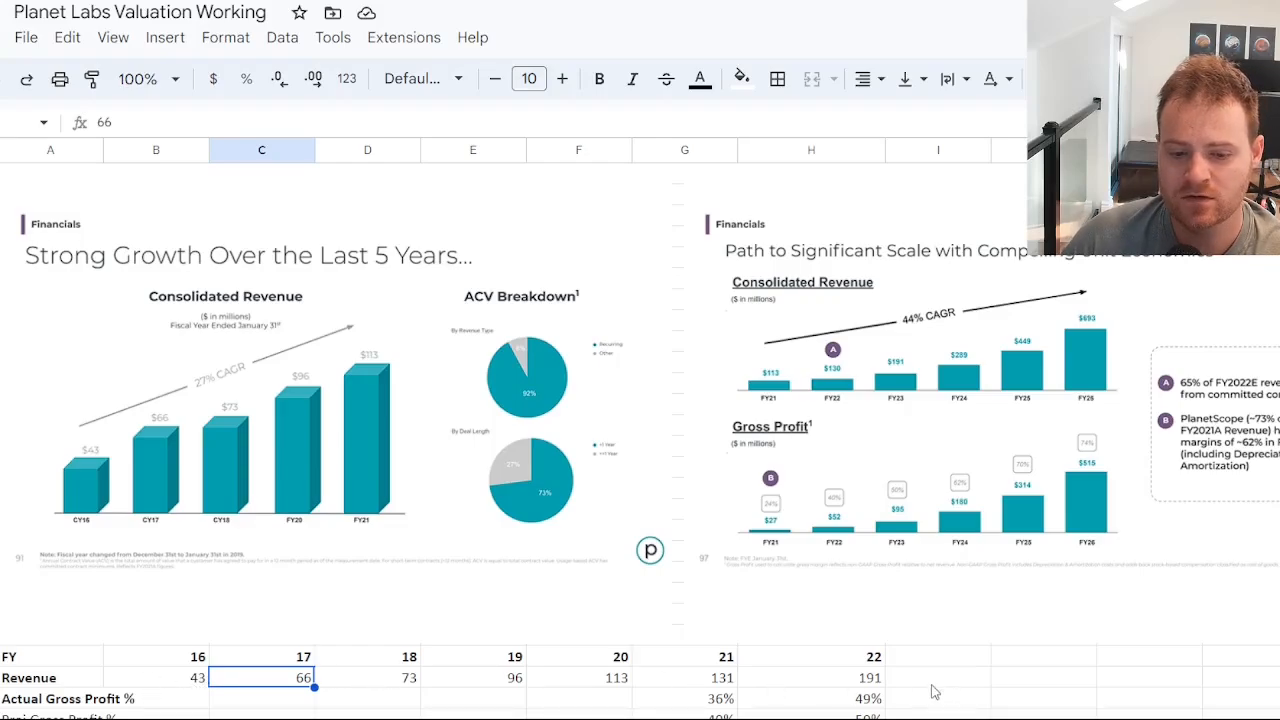
{"action": "left_click_drag", "start_coordinate": [703, 660], "coordinate": [810, 650]}
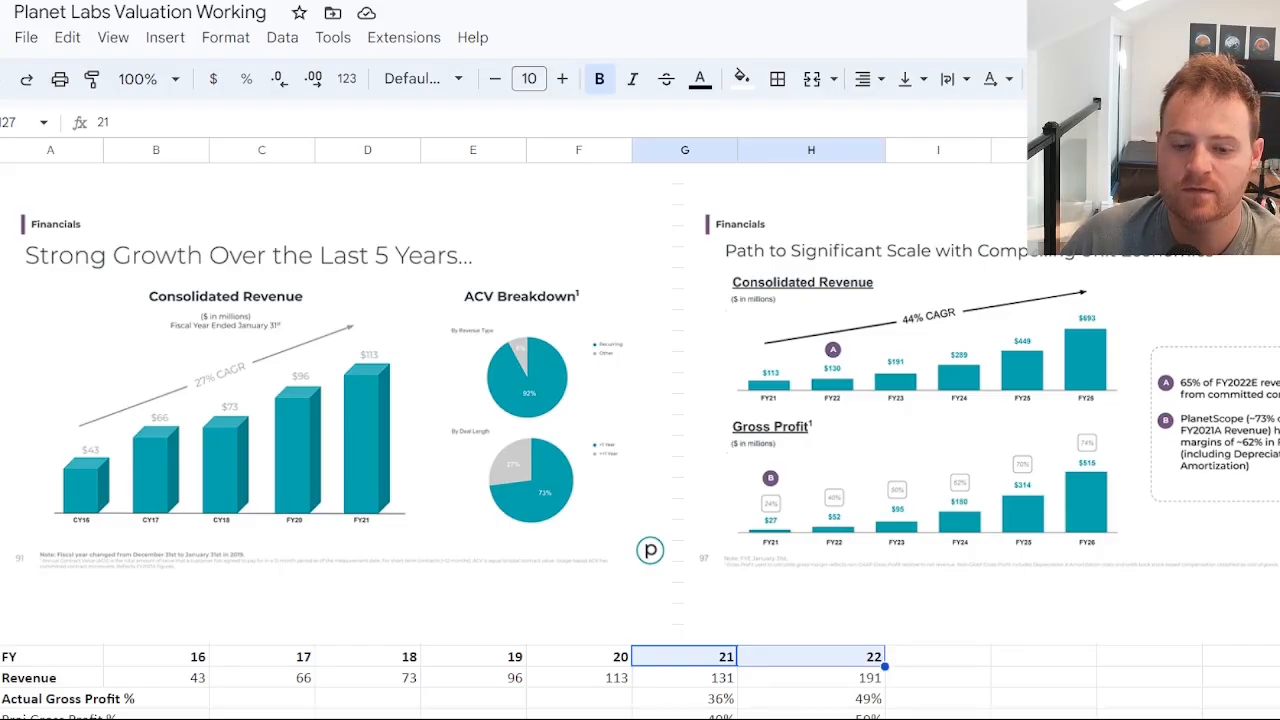
{"action": "left_click", "coordinate": [712, 717]}
{"action": "left_click", "coordinate": [812, 716]}
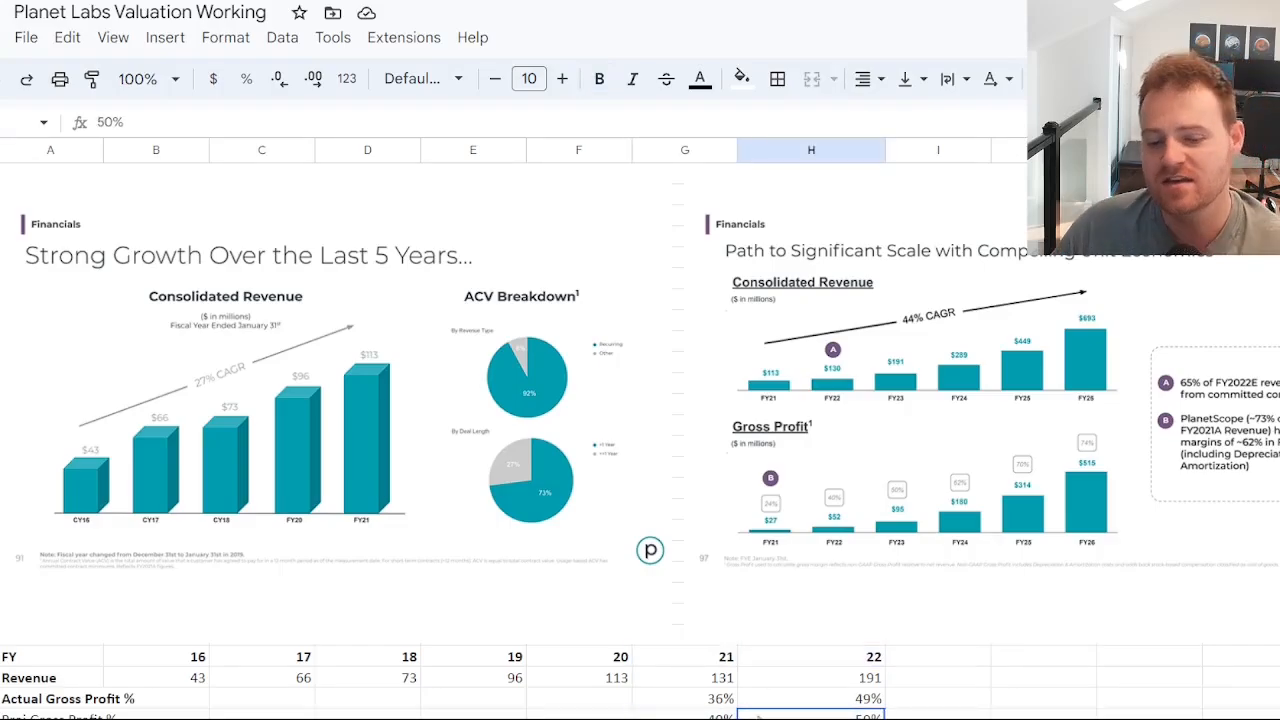
{"action": "left_click", "coordinate": [730, 702]}
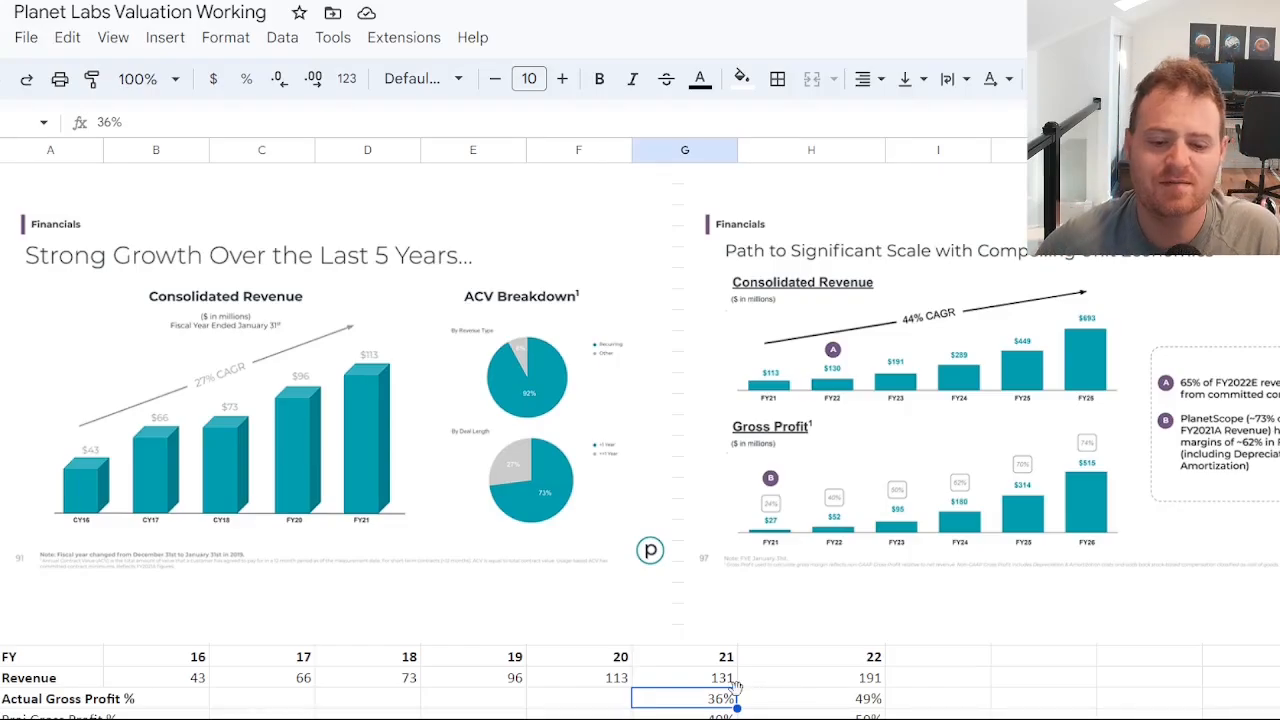
{"action": "left_click", "coordinate": [866, 699]}
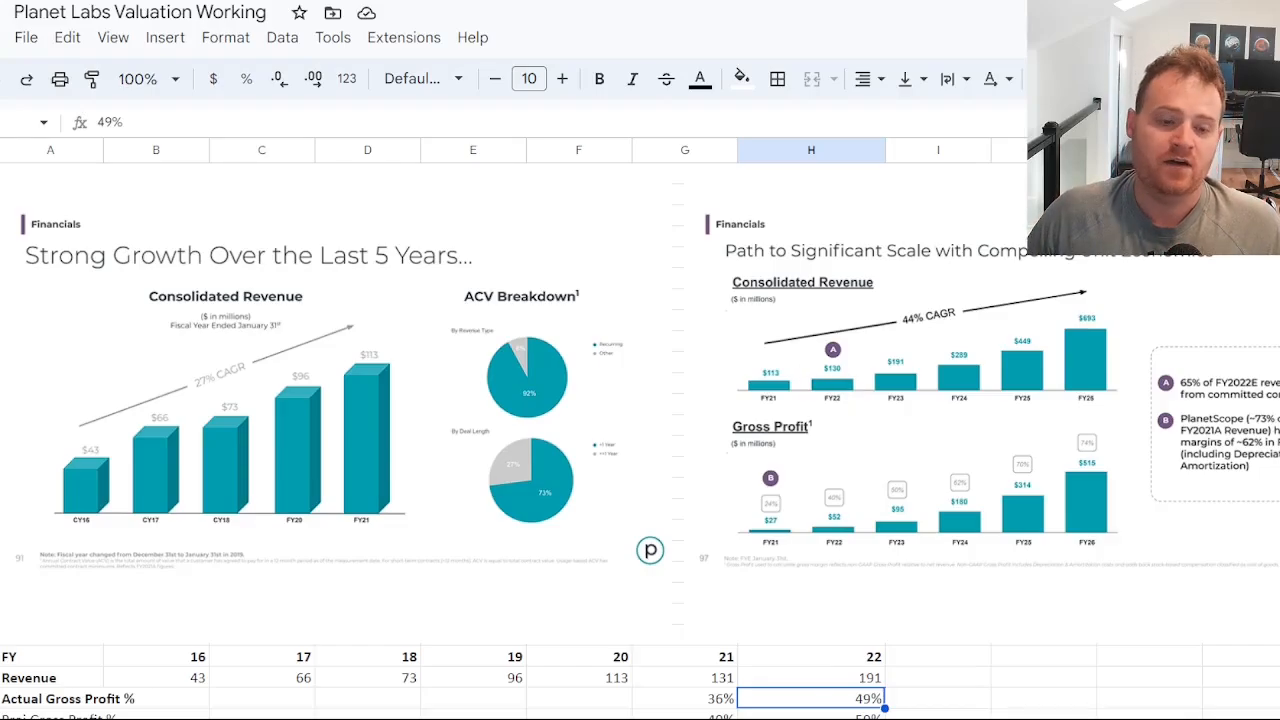
Open the valuation model sheet and inspect the projected revenues from 2023 onward and their growth formulas.
{"action": "left_click", "coordinate": [541, 718]}
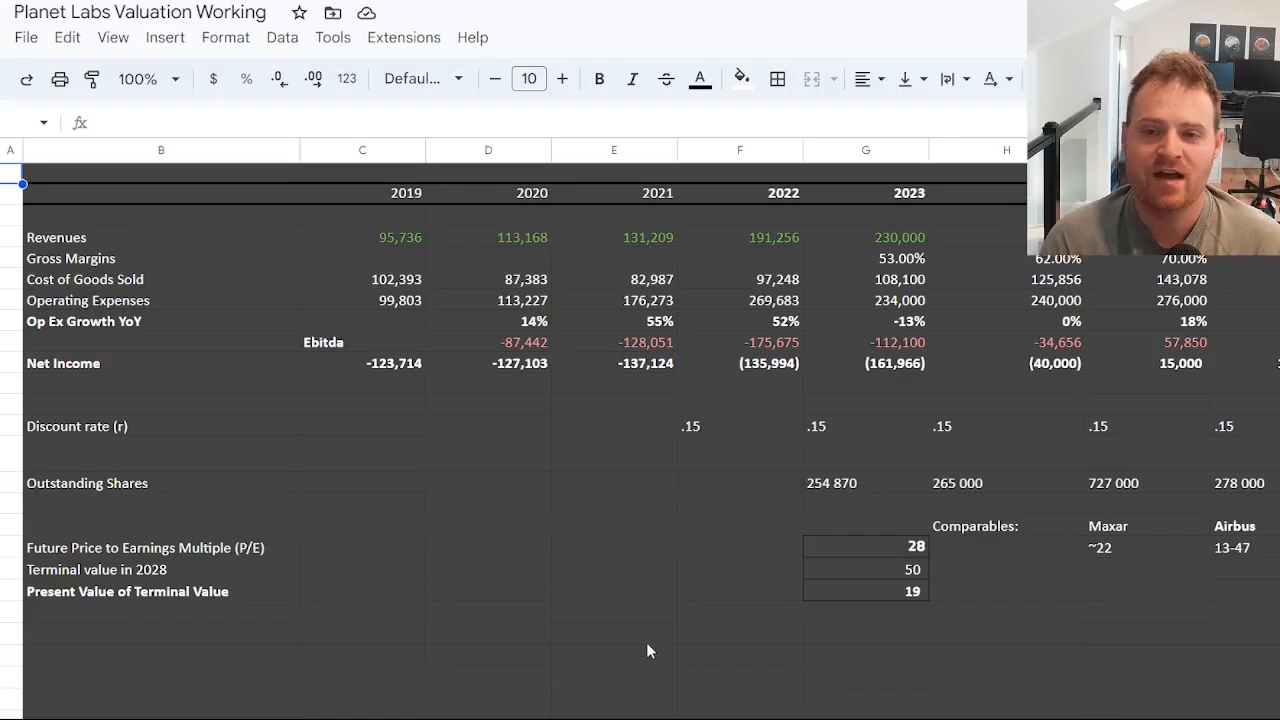
{"action": "left_click", "coordinate": [934, 238]}
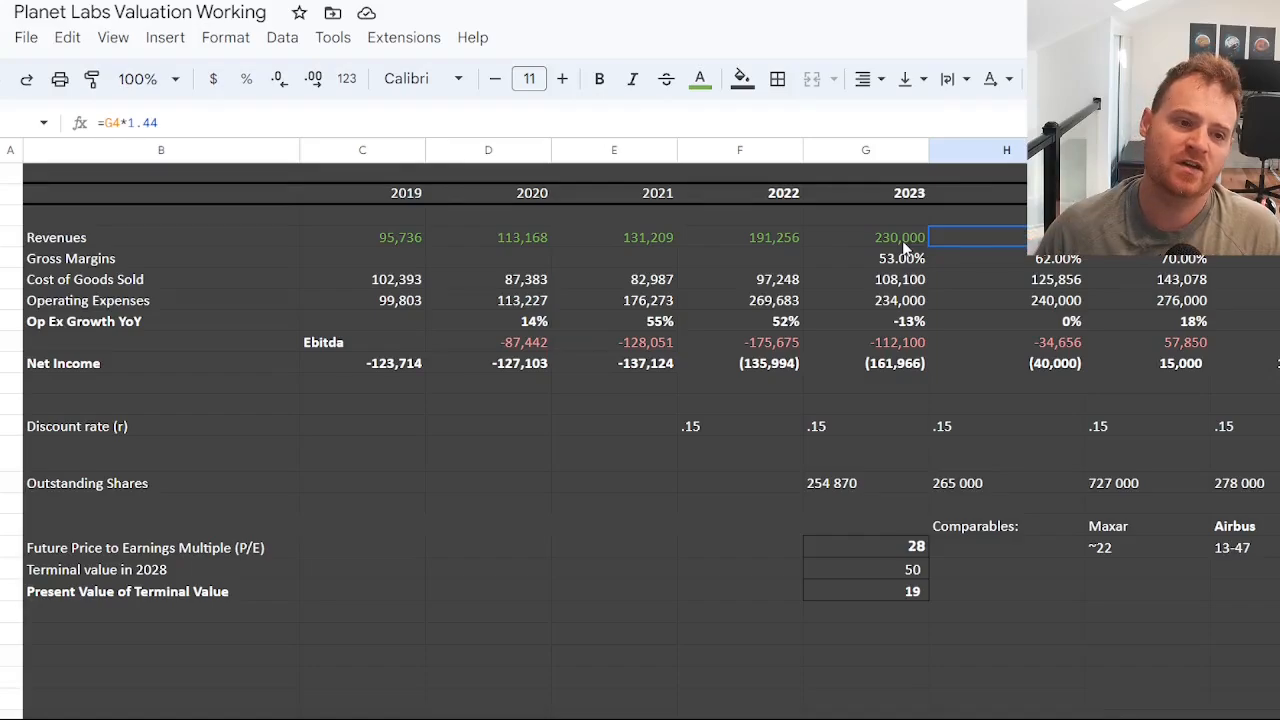
{"action": "left_click", "coordinate": [140, 122]}
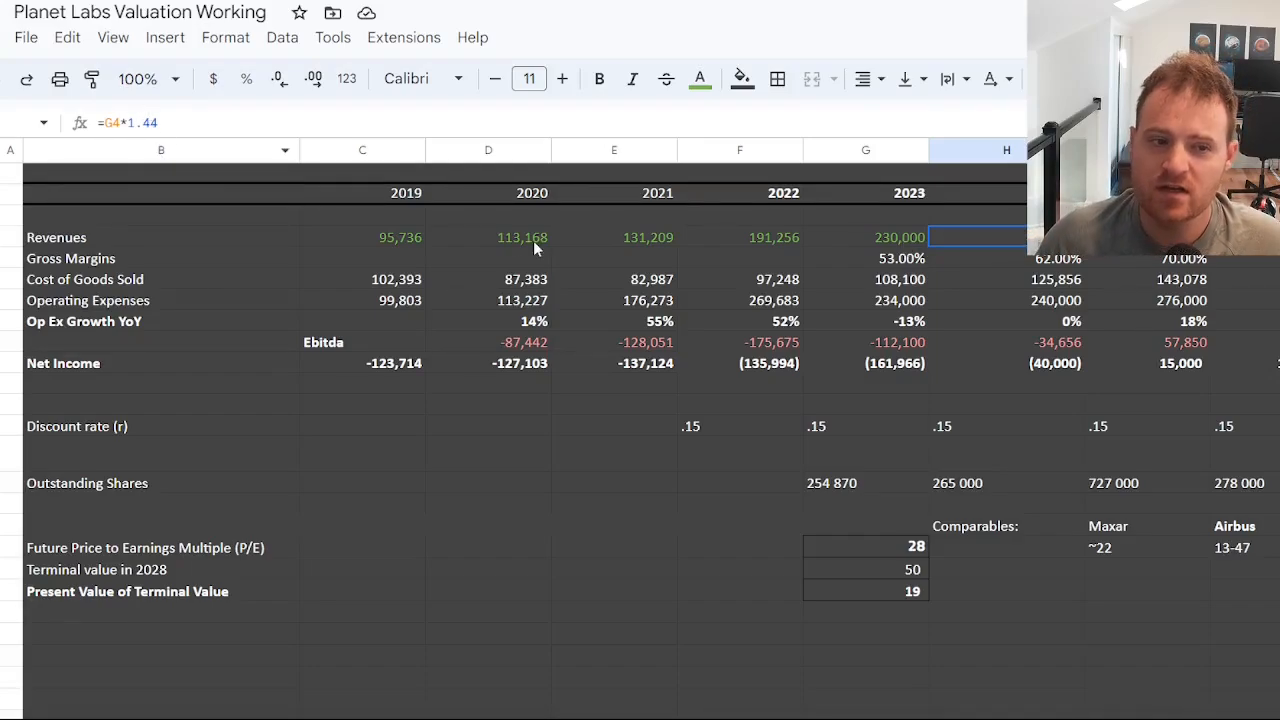
{"action": "left_click", "coordinate": [1186, 240]}
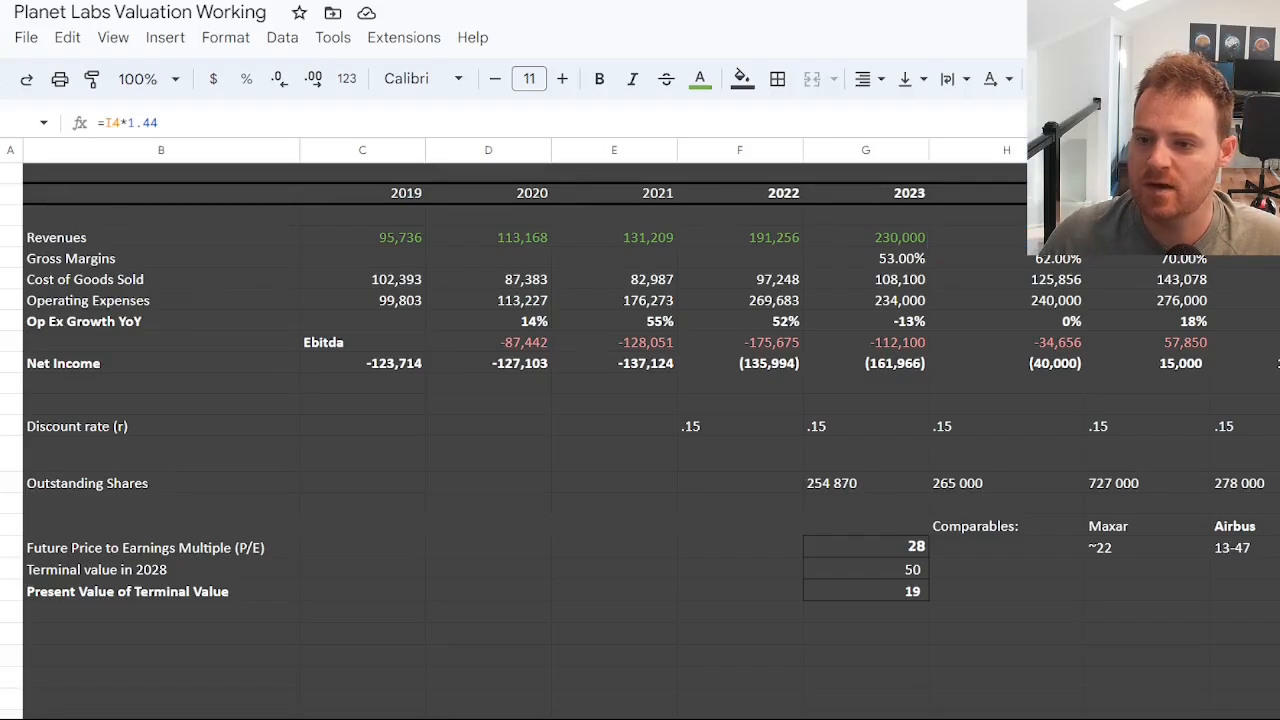
{"action": "left_click", "coordinate": [903, 218]}
{"action": "left_click", "coordinate": [888, 241]}
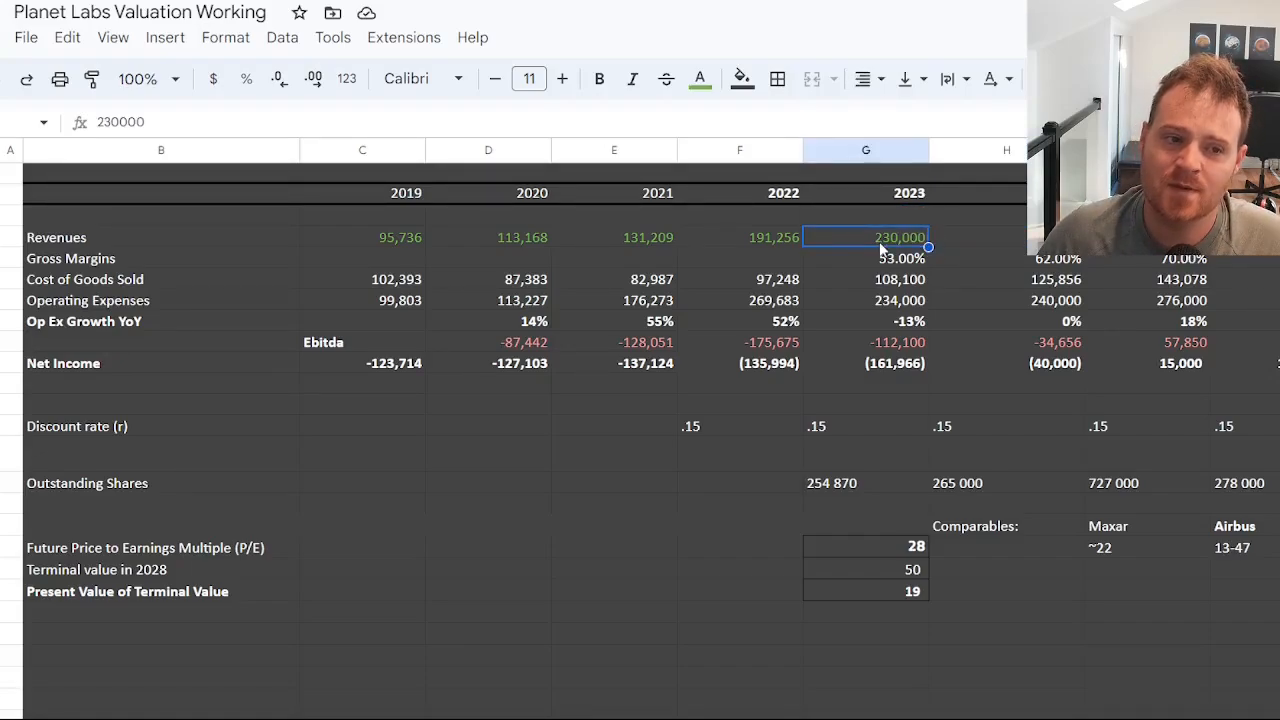
{"action": "left_click", "coordinate": [1031, 321]}
{"action": "left_click", "coordinate": [1046, 239]}
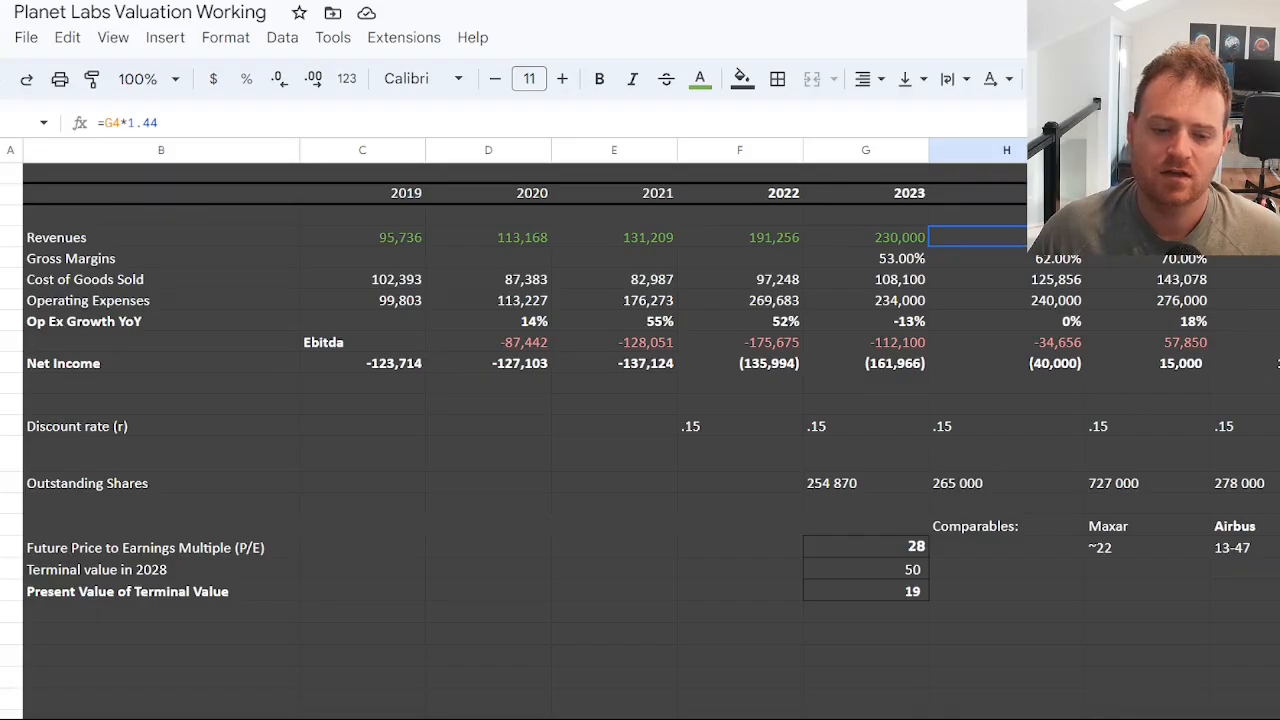
{"action": "scroll", "coordinate": [783, 701], "scroll_direction": "right", "scroll_amount": 5}
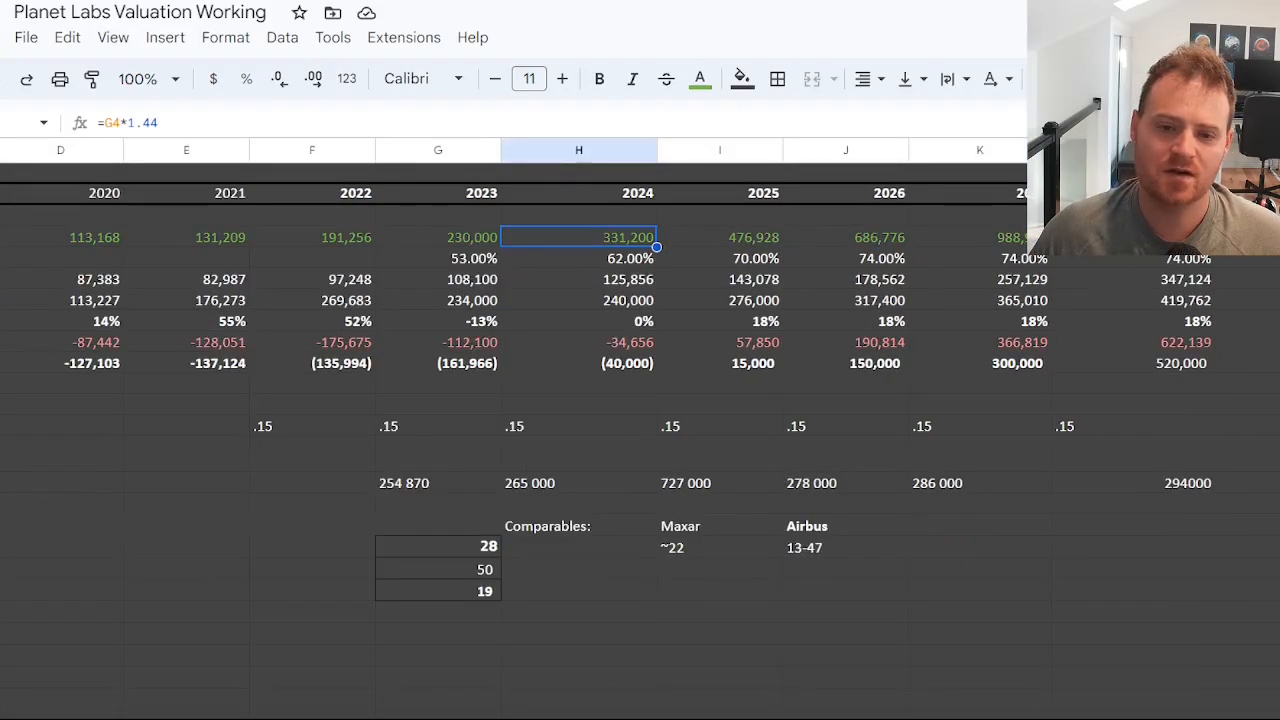
{"action": "left_click", "coordinate": [1100, 240]}
{"action": "left_click", "coordinate": [567, 236]}
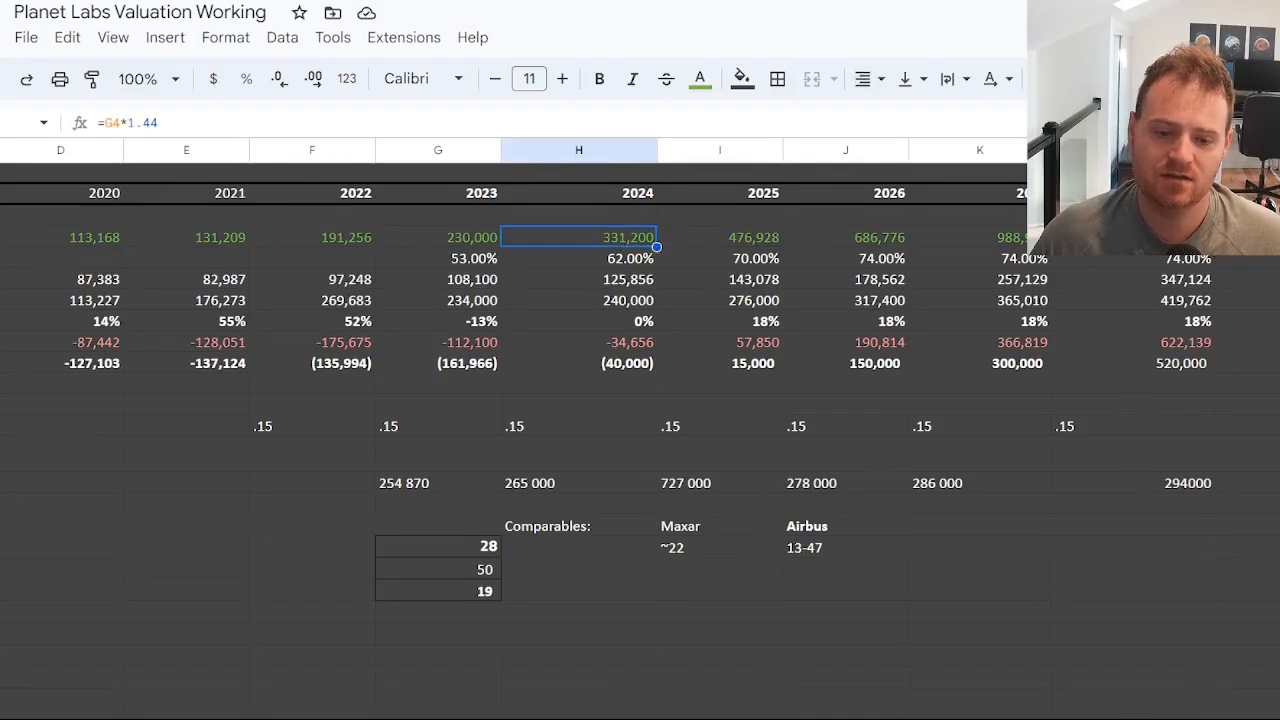
{"action": "scroll", "coordinate": [512, 440], "scroll_direction": "left", "scroll_amount": 5}
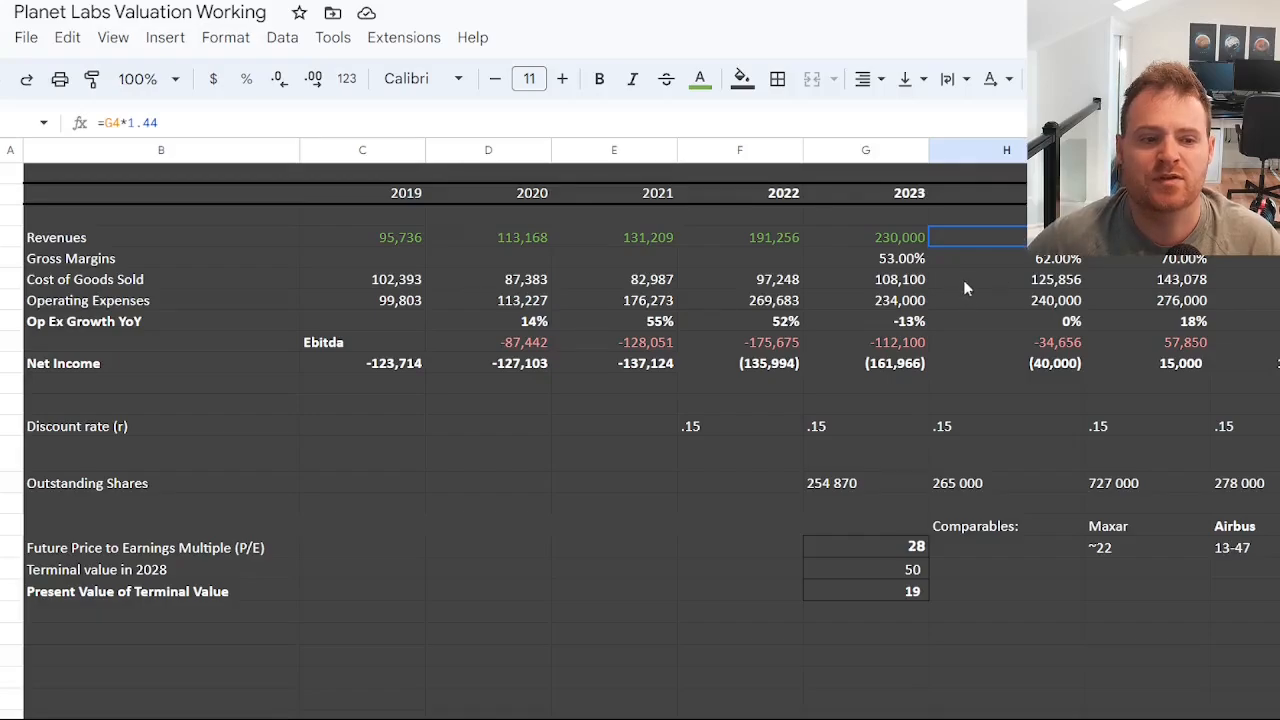
Review the gross margin assumptions in the valuation model from 2023 through the later projection years.
{"action": "left_click", "coordinate": [1037, 263]}
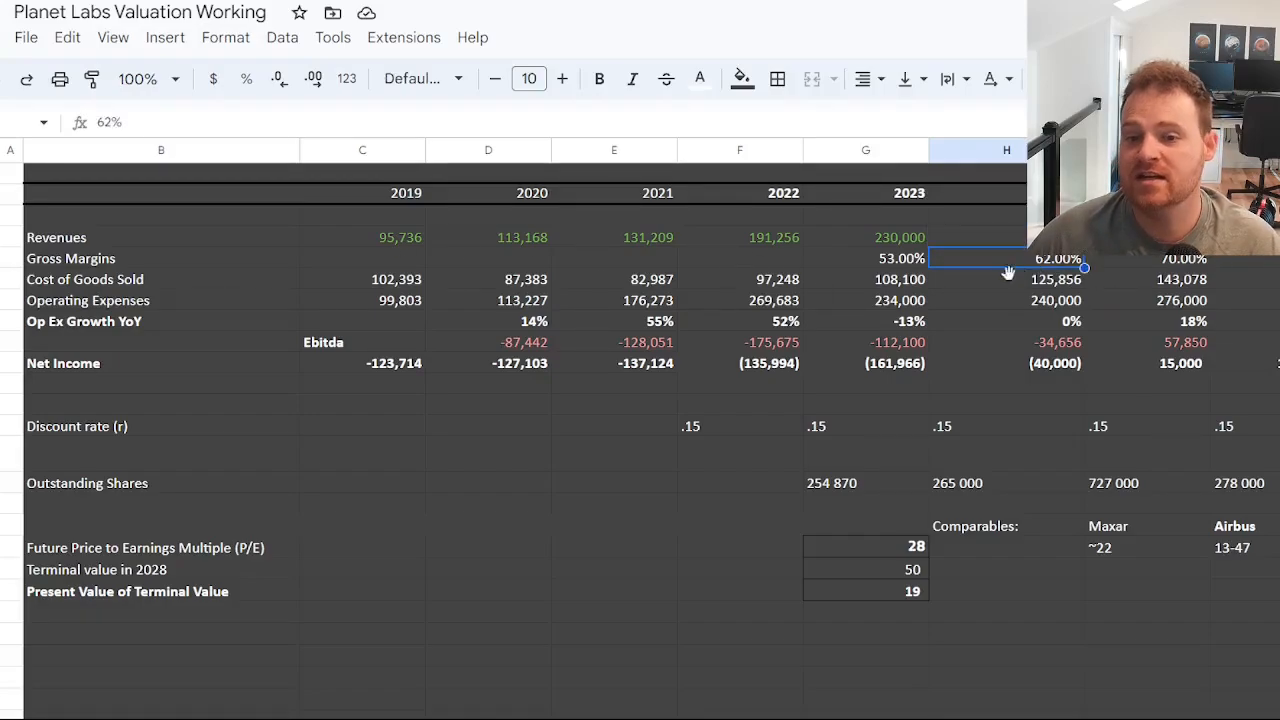
{"action": "left_click", "coordinate": [885, 259]}
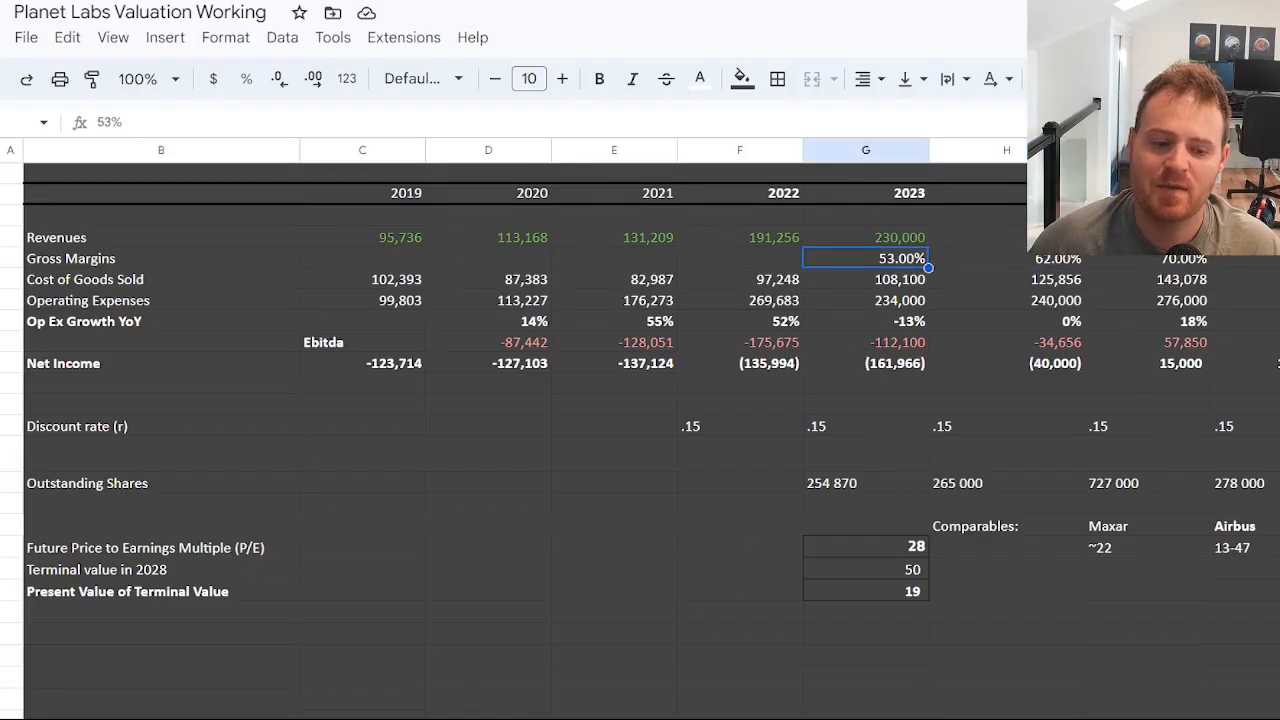
{"action": "left_click", "coordinate": [446, 717]}
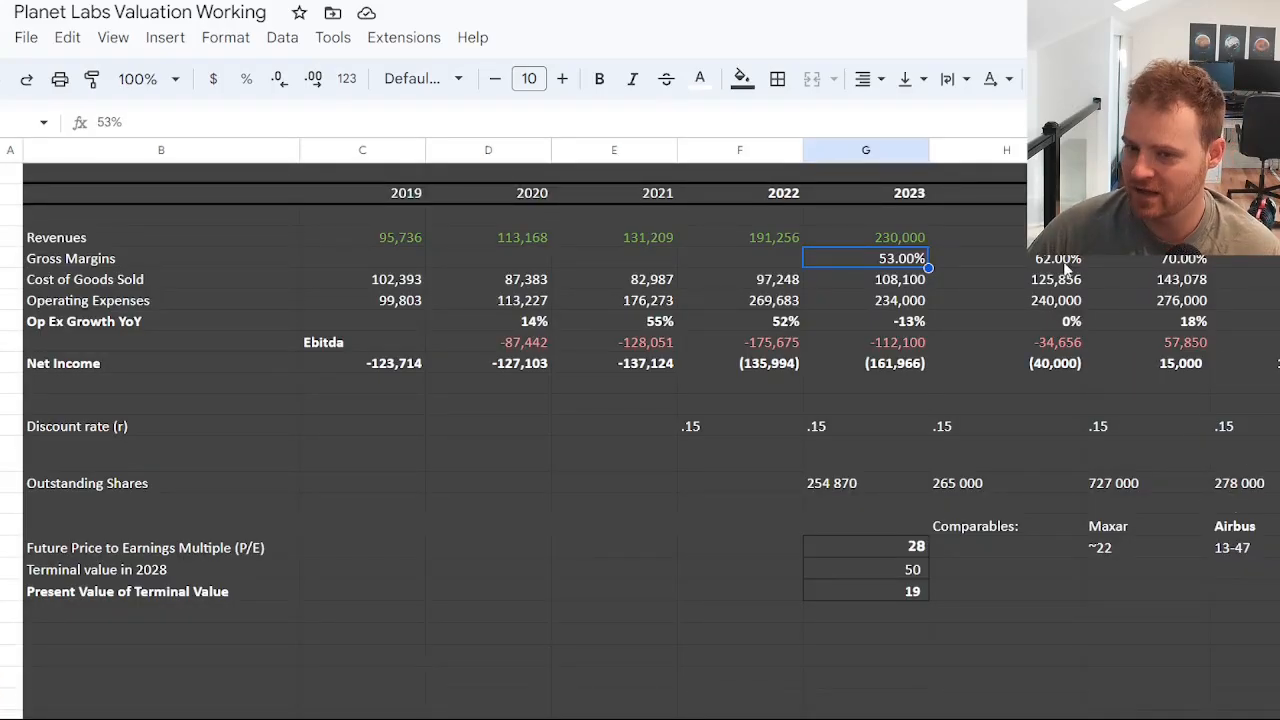
{"action": "key", "text": "Right"}
{"action": "key", "text": "Right"}
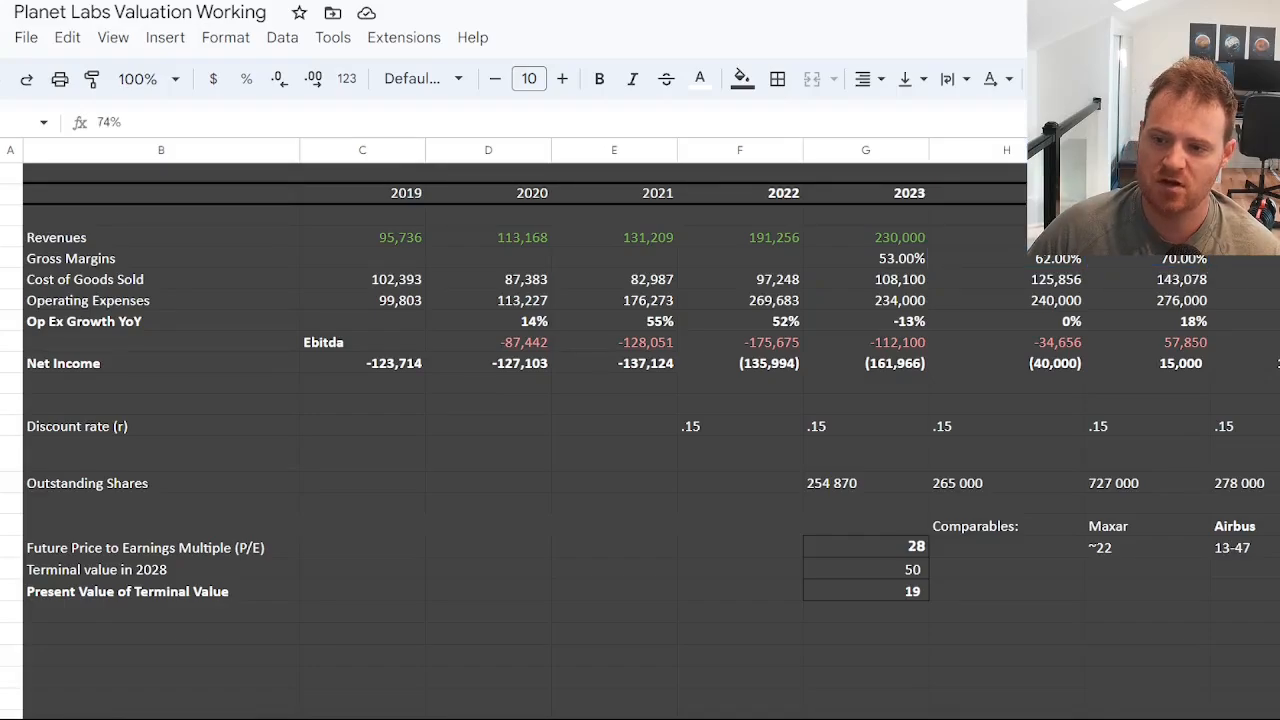
{"action": "scroll", "coordinate": [106, 280], "scroll_direction": "right", "scroll_amount": 1}
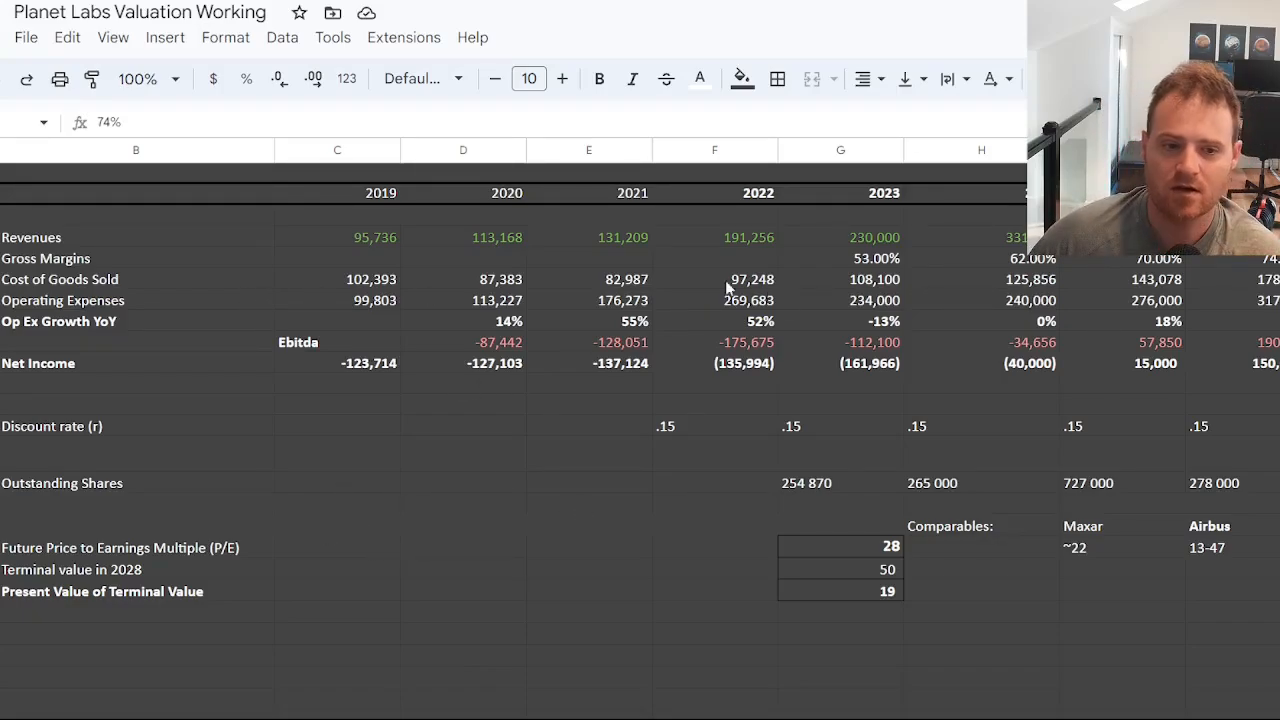
Inspect the cost of goods sold formulas from 2023 onward against the gross margins and revenues they depend on.
{"action": "left_click", "coordinate": [390, 283]}
{"action": "left_click", "coordinate": [445, 283]}
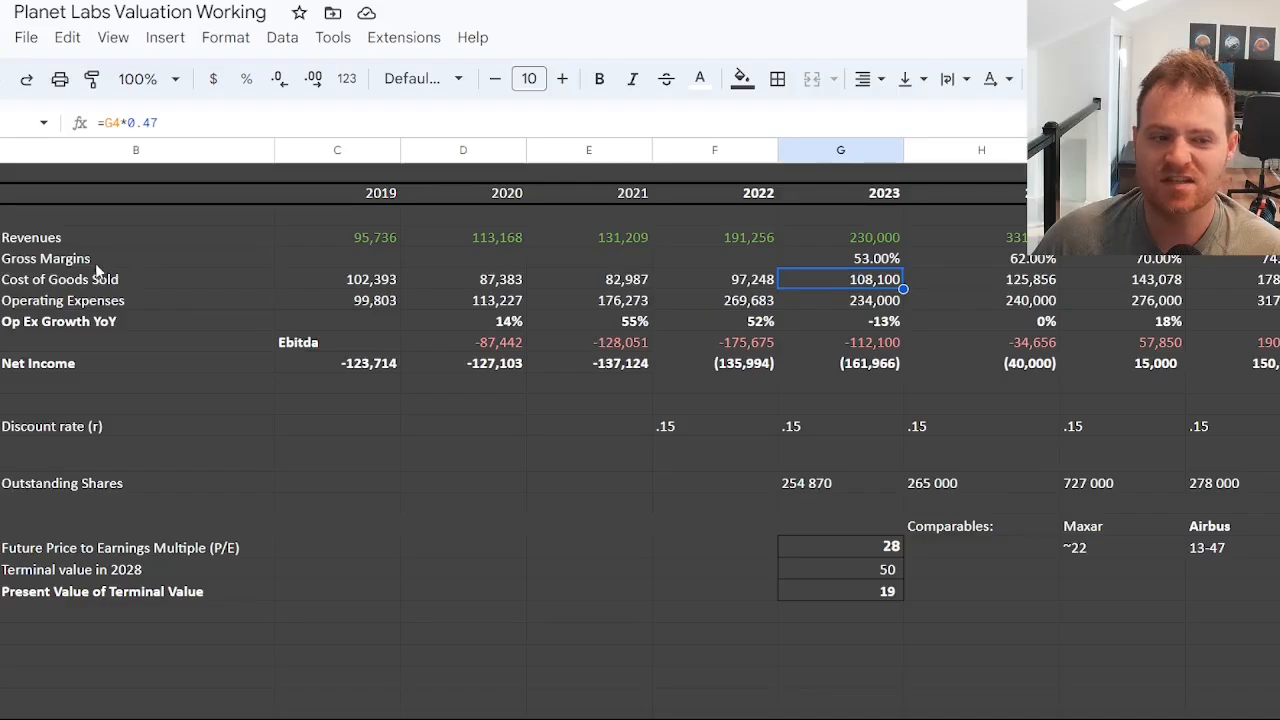
{"action": "left_click", "coordinate": [876, 262]}
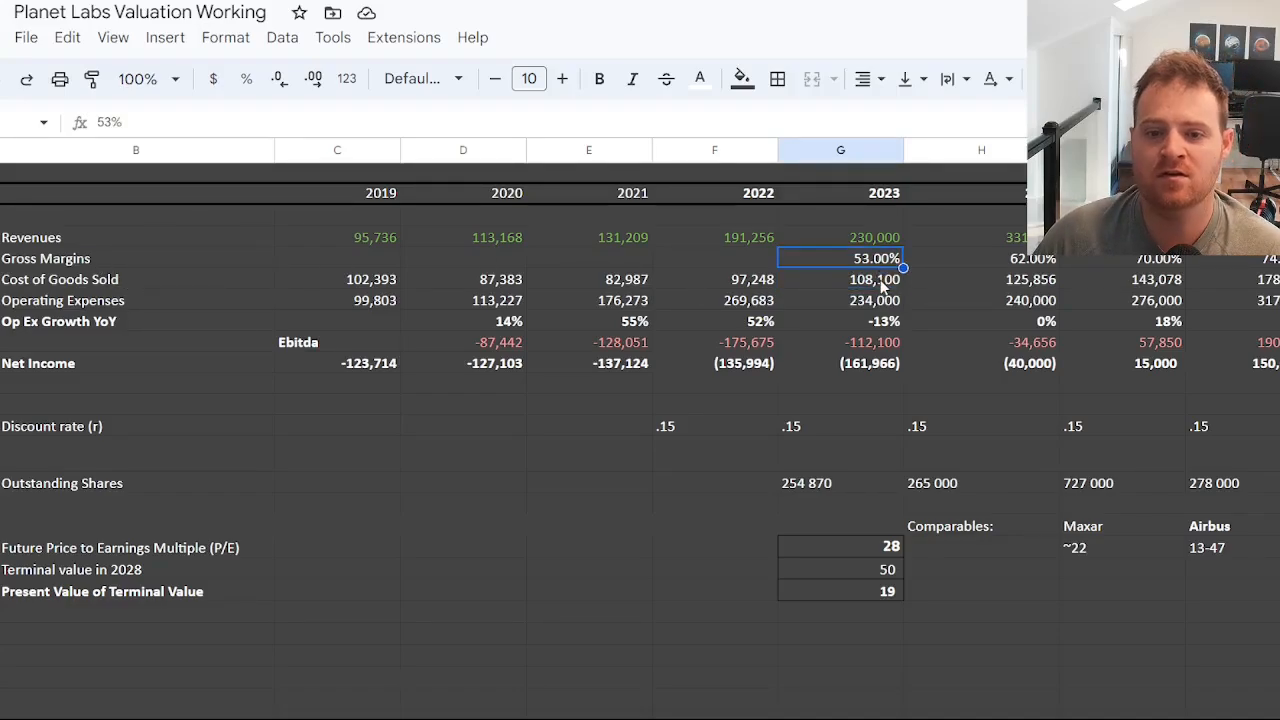
{"action": "left_click", "coordinate": [882, 285]}
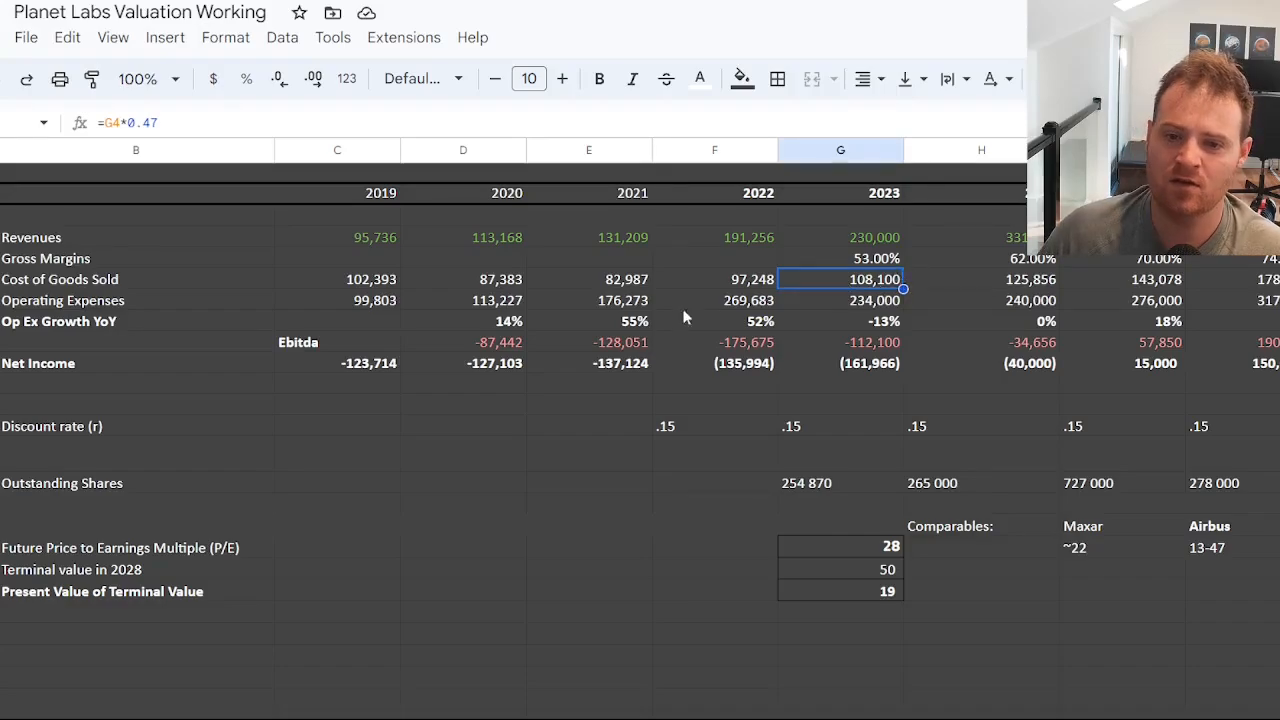
{"action": "left_click", "coordinate": [1040, 282]}
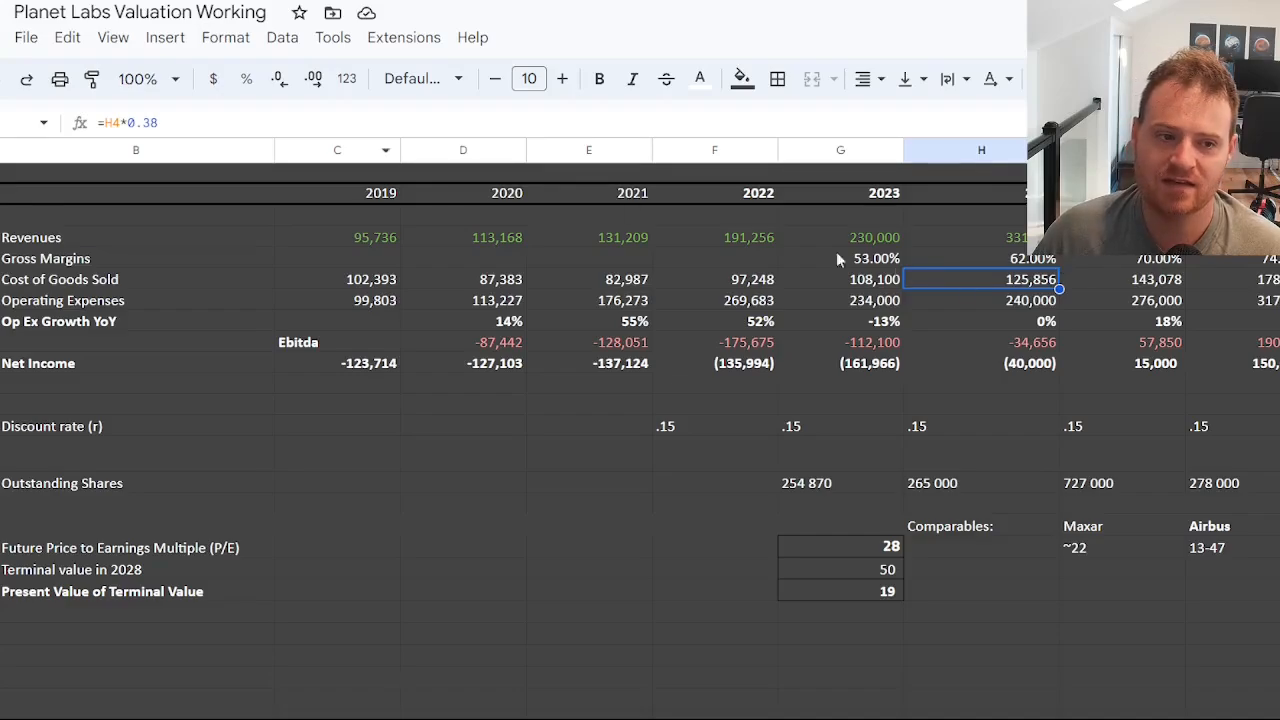
{"action": "key", "text": "Return"}
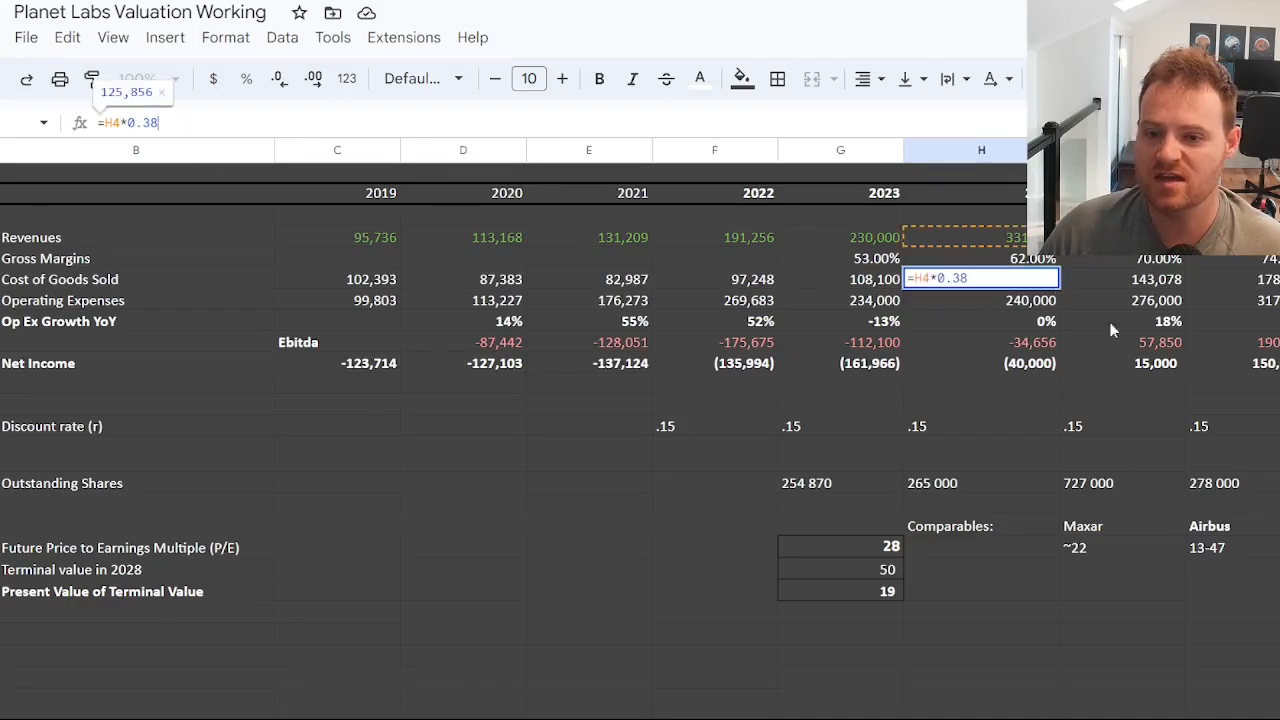
{"action": "left_click", "coordinate": [1153, 281]}
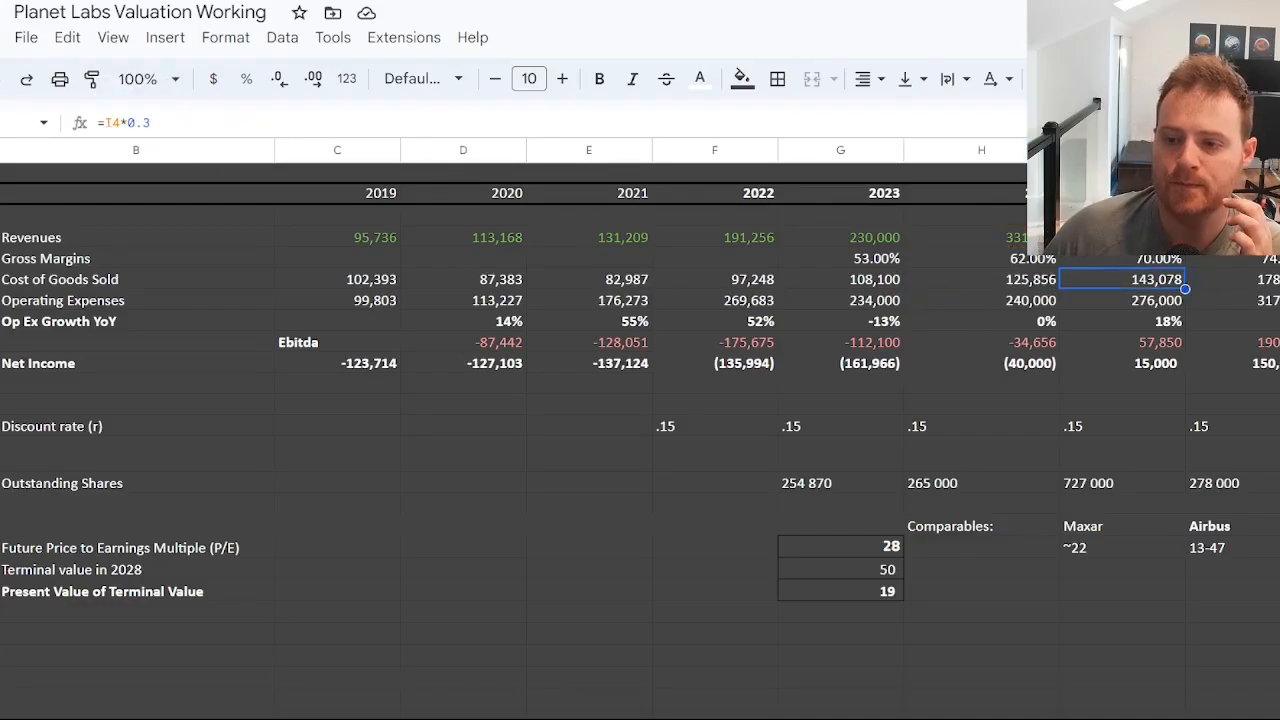
{"action": "left_click", "coordinate": [1279, 282]}
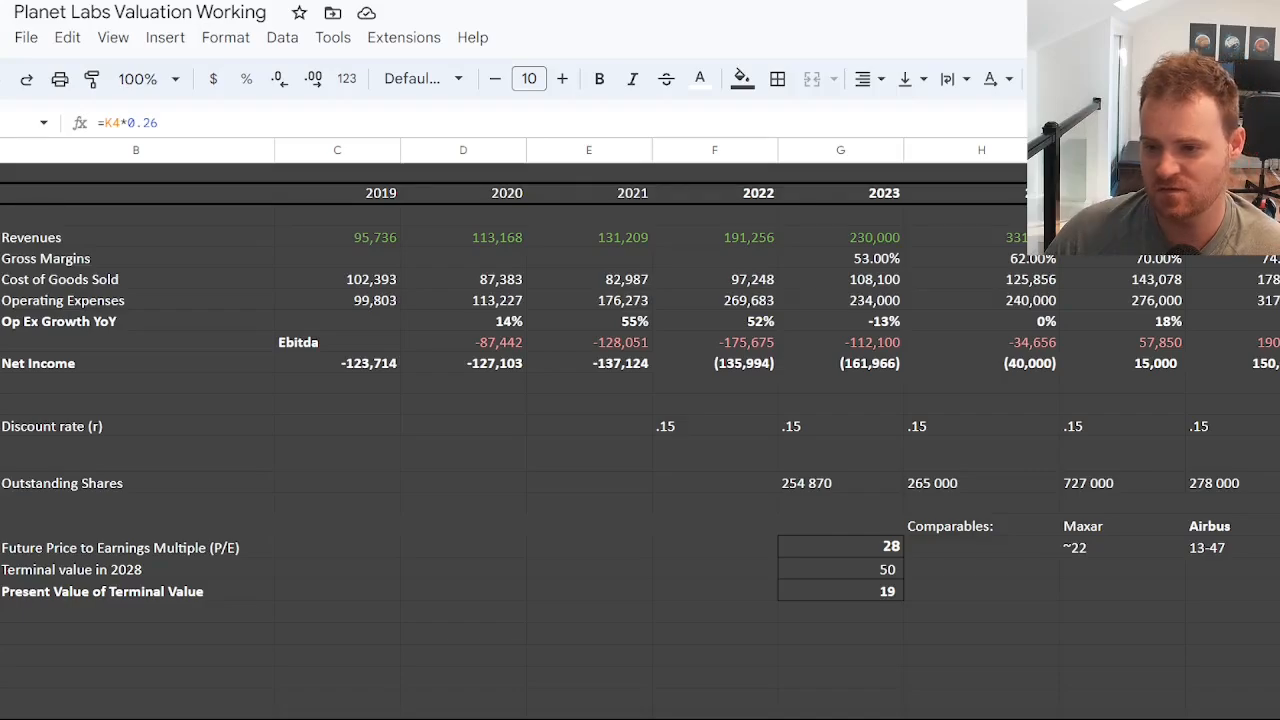
{"action": "key", "text": "Left"}
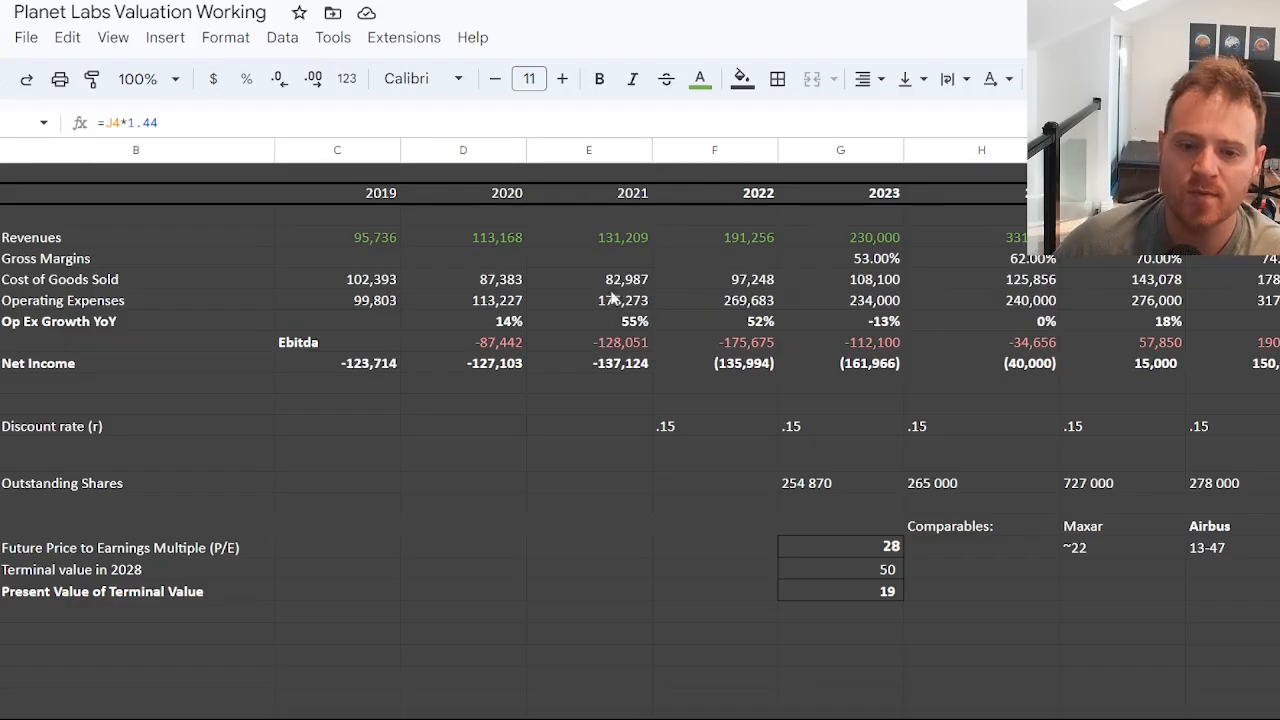
Inspect the operating expenses from 2019 through the projected years, including the growth formulas applied after 2024.
{"action": "left_click", "coordinate": [381, 300]}
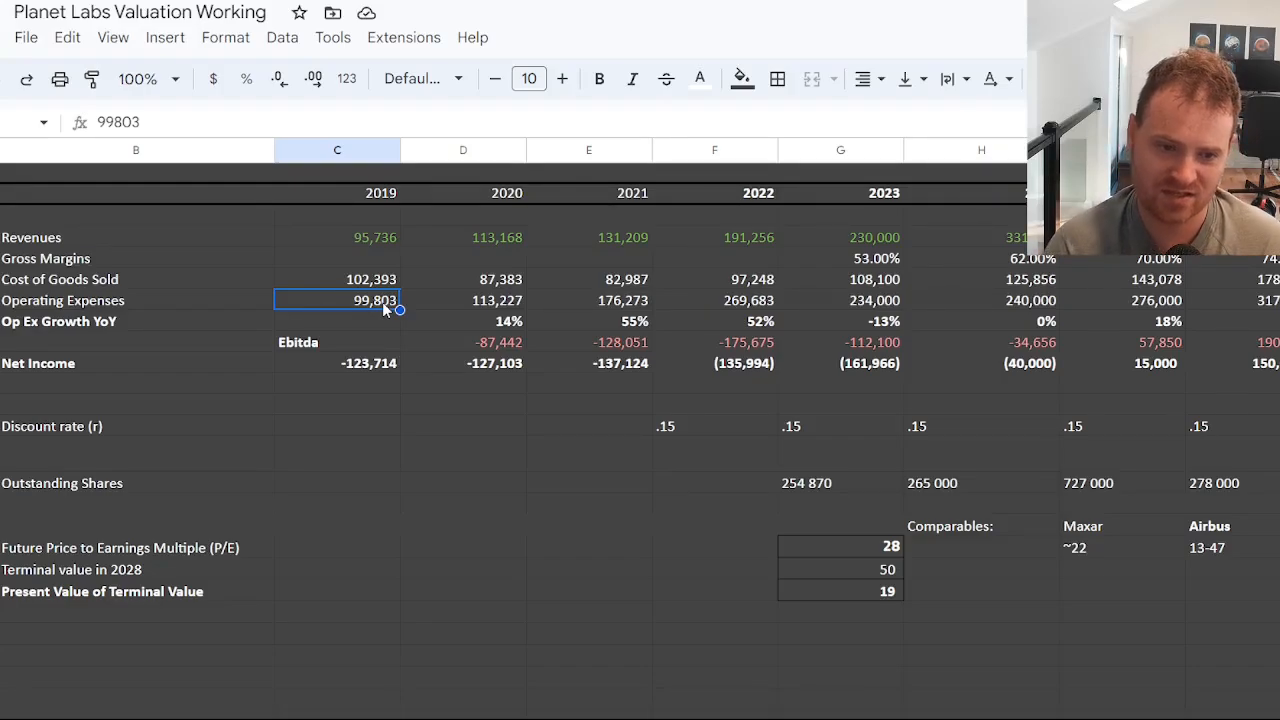
{"action": "left_click", "coordinate": [880, 300]}
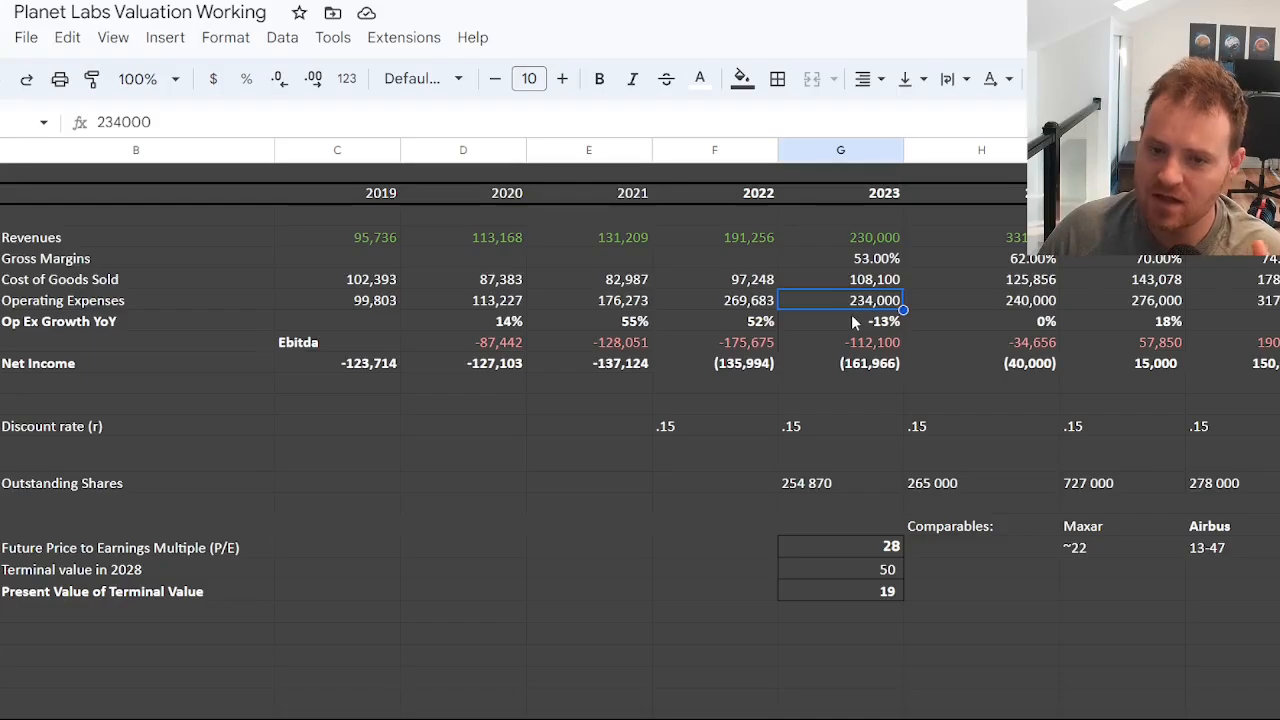
{"action": "left_click", "coordinate": [997, 301]}
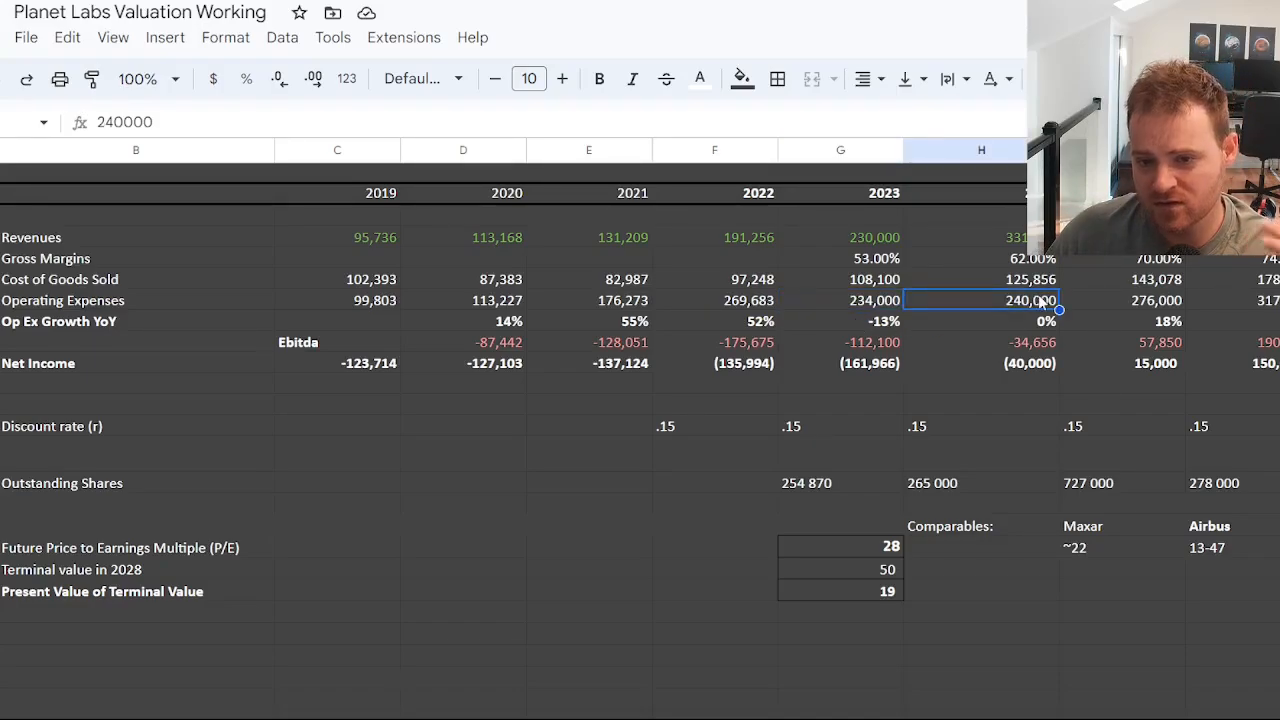
{"action": "left_click", "coordinate": [1150, 306]}
{"action": "key", "text": "Right"}
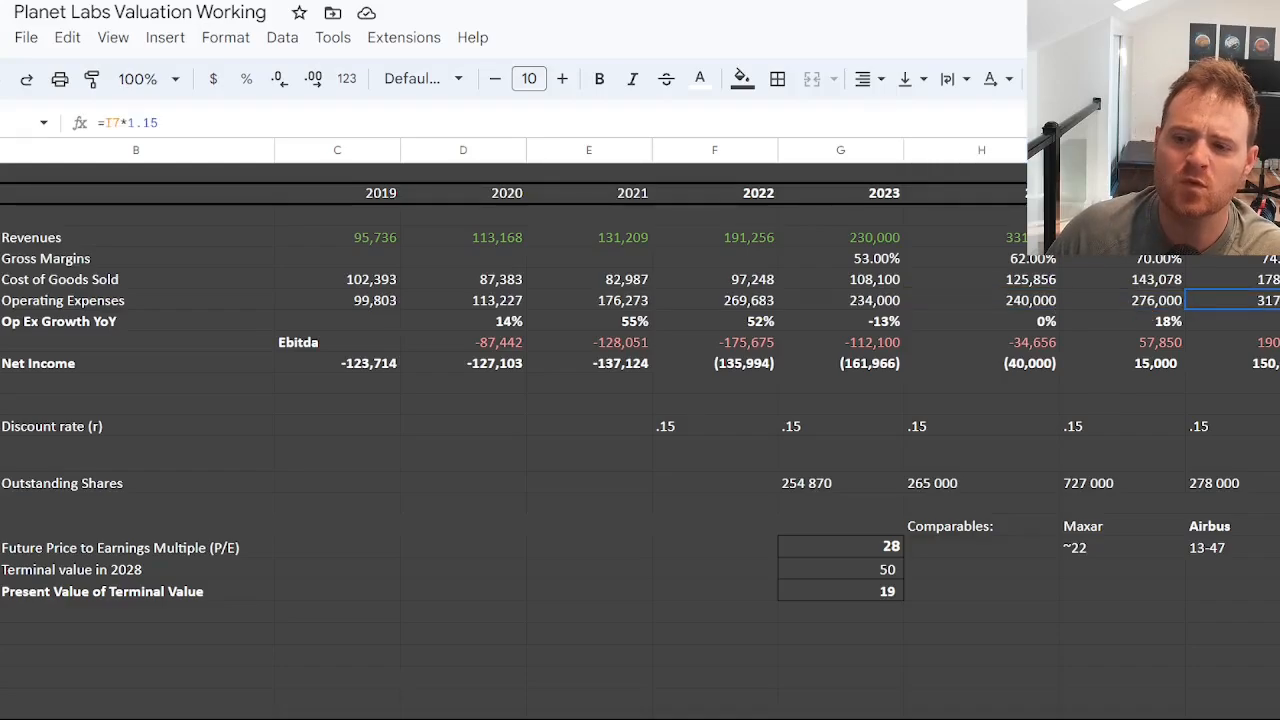
{"action": "left_click", "coordinate": [1019, 301]}
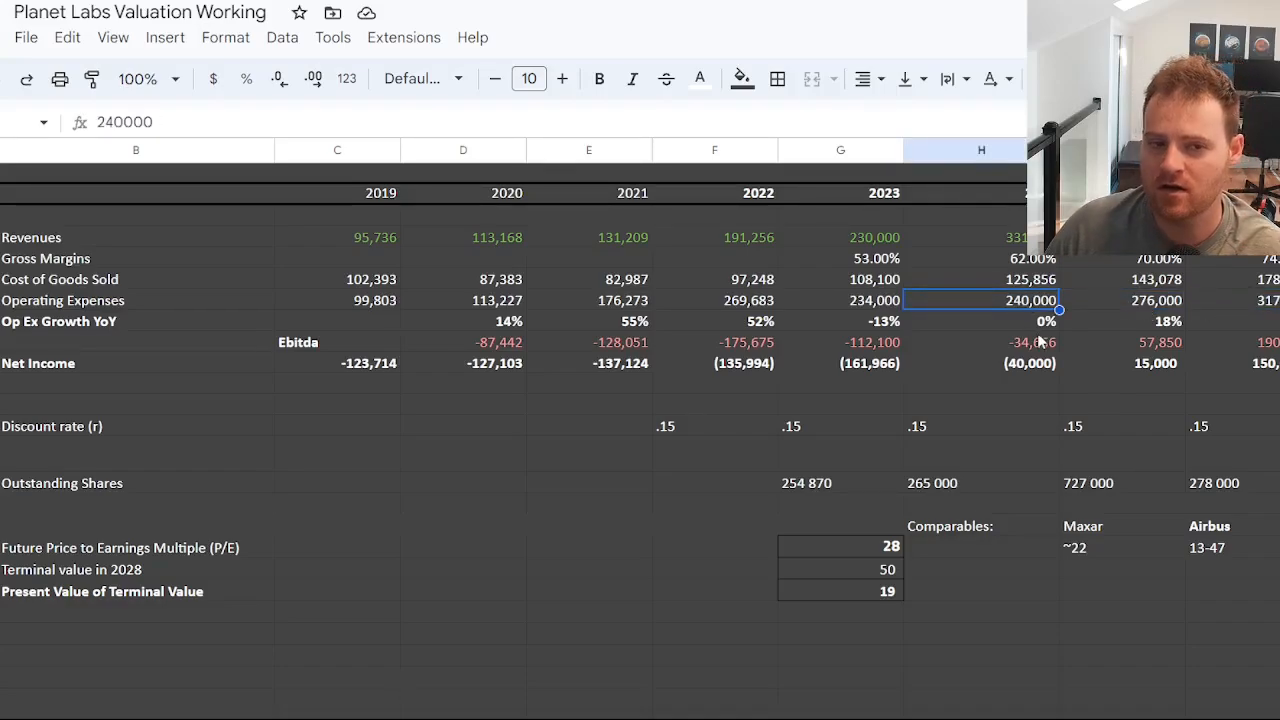
{"action": "left_click", "coordinate": [1153, 306]}
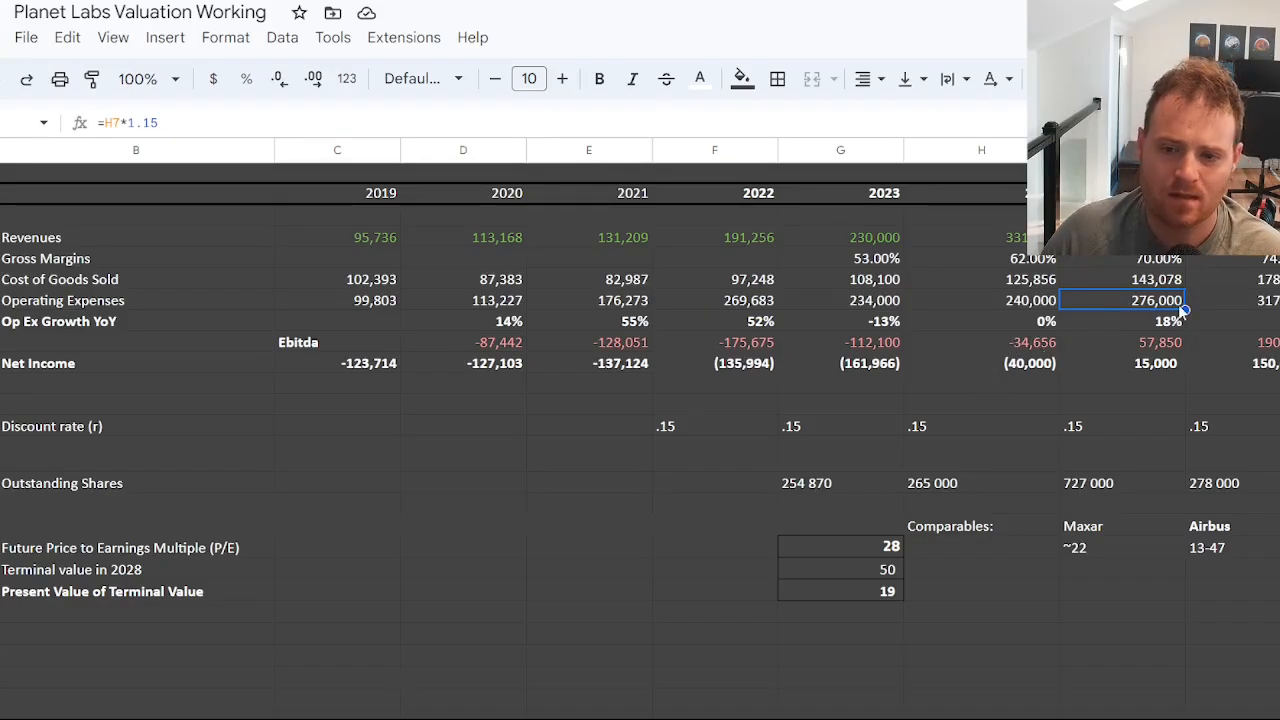
{"action": "left_click", "coordinate": [1268, 301]}
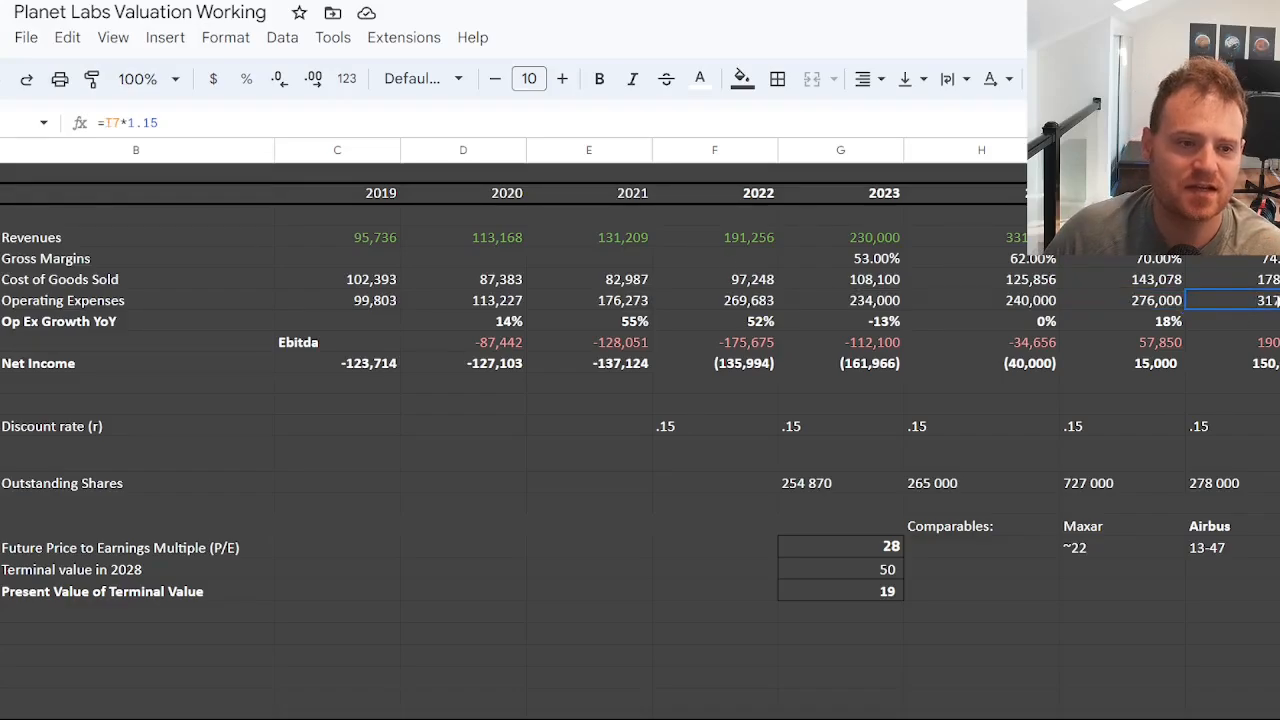
{"action": "left_click", "coordinate": [1279, 301]}
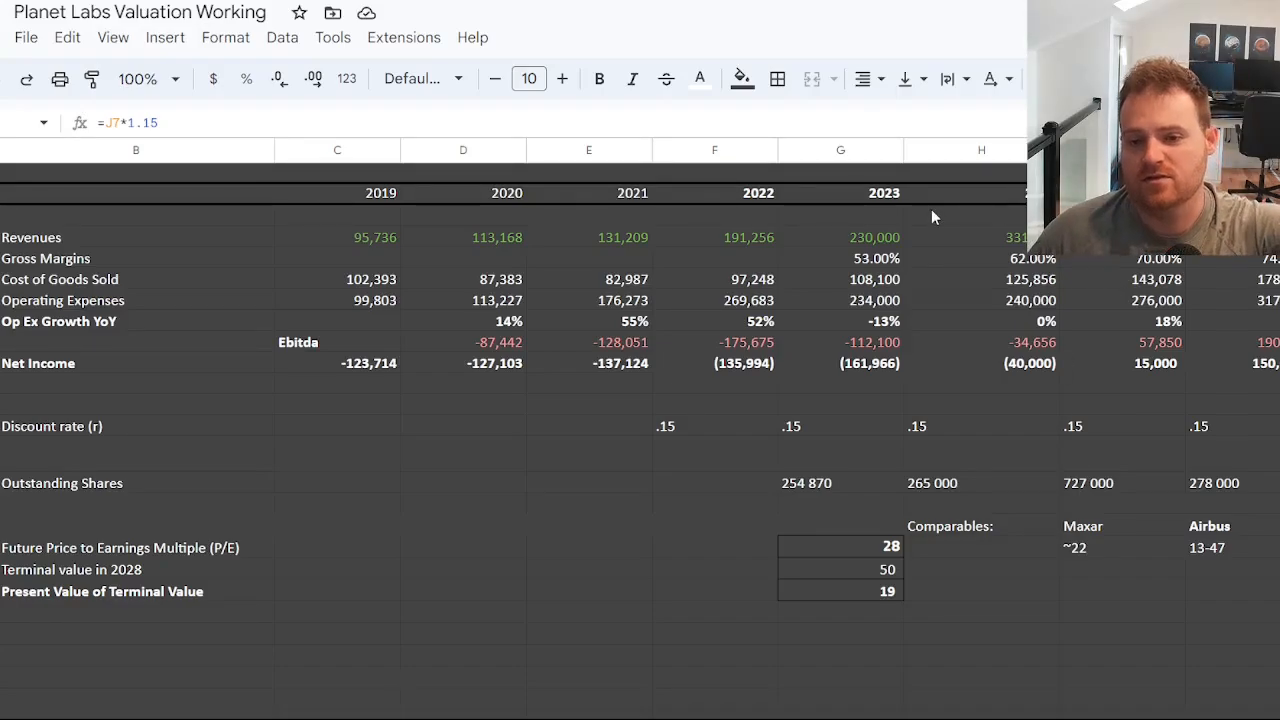
Inspect the Ebitda formulas from 2023 onward against the revenues and costs they draw on.
{"action": "left_click", "coordinate": [868, 236]}
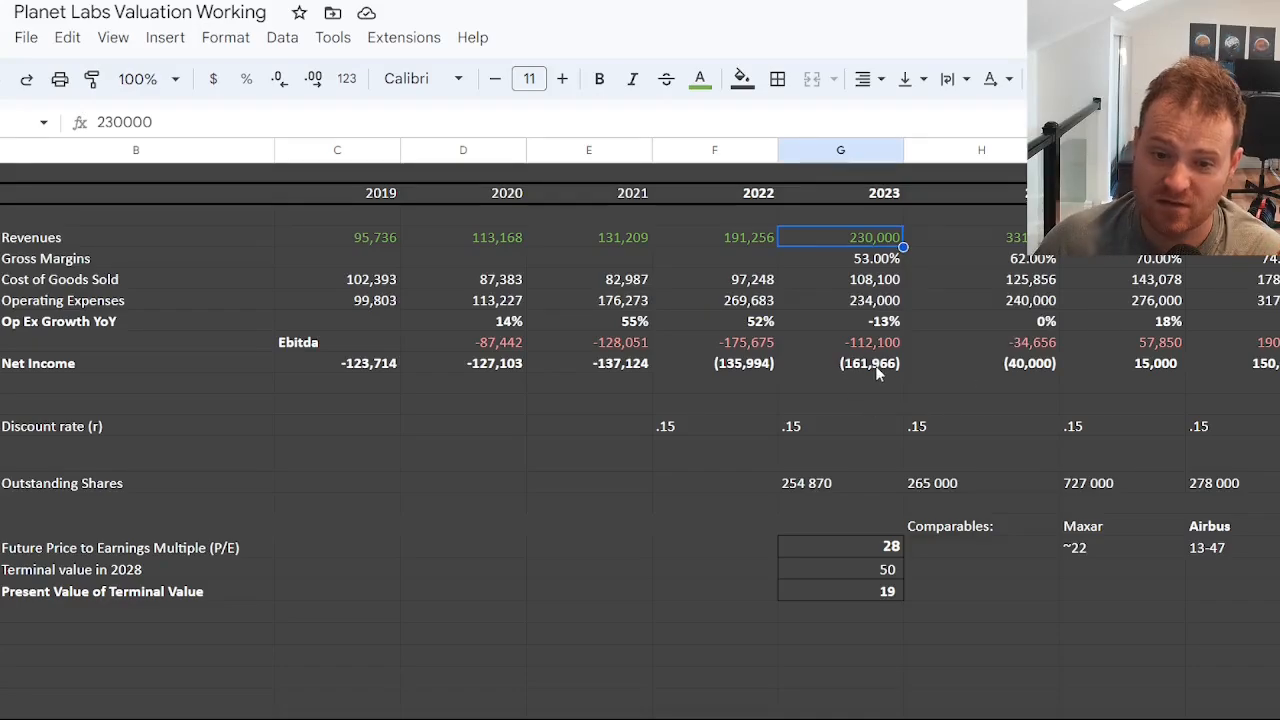
{"action": "left_click", "coordinate": [850, 342]}
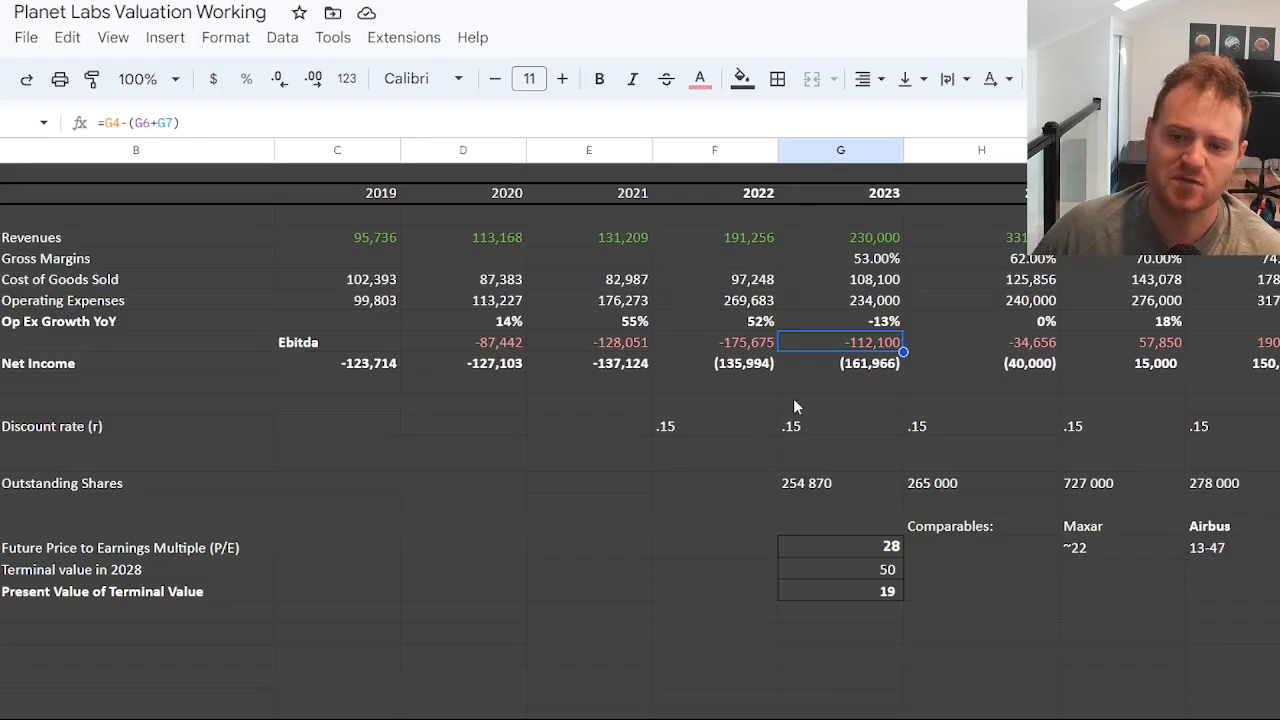
{"action": "left_click", "coordinate": [999, 345]}
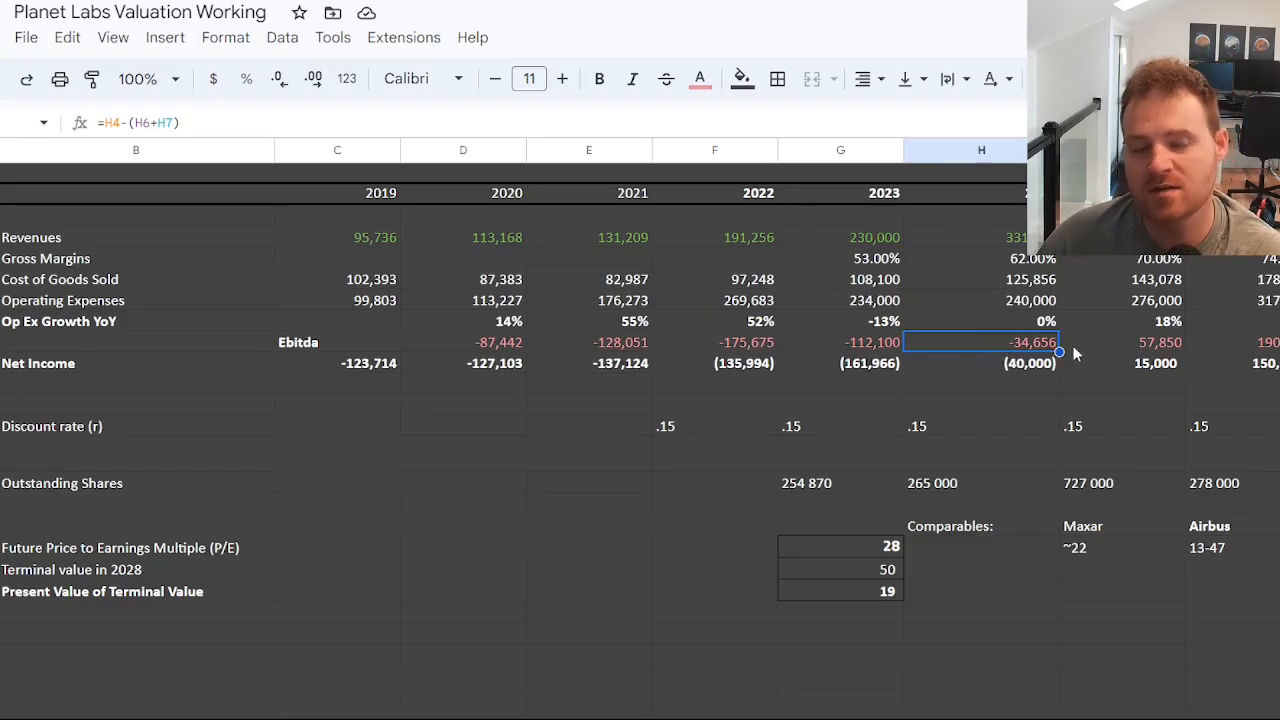
{"action": "left_click", "coordinate": [1167, 345]}
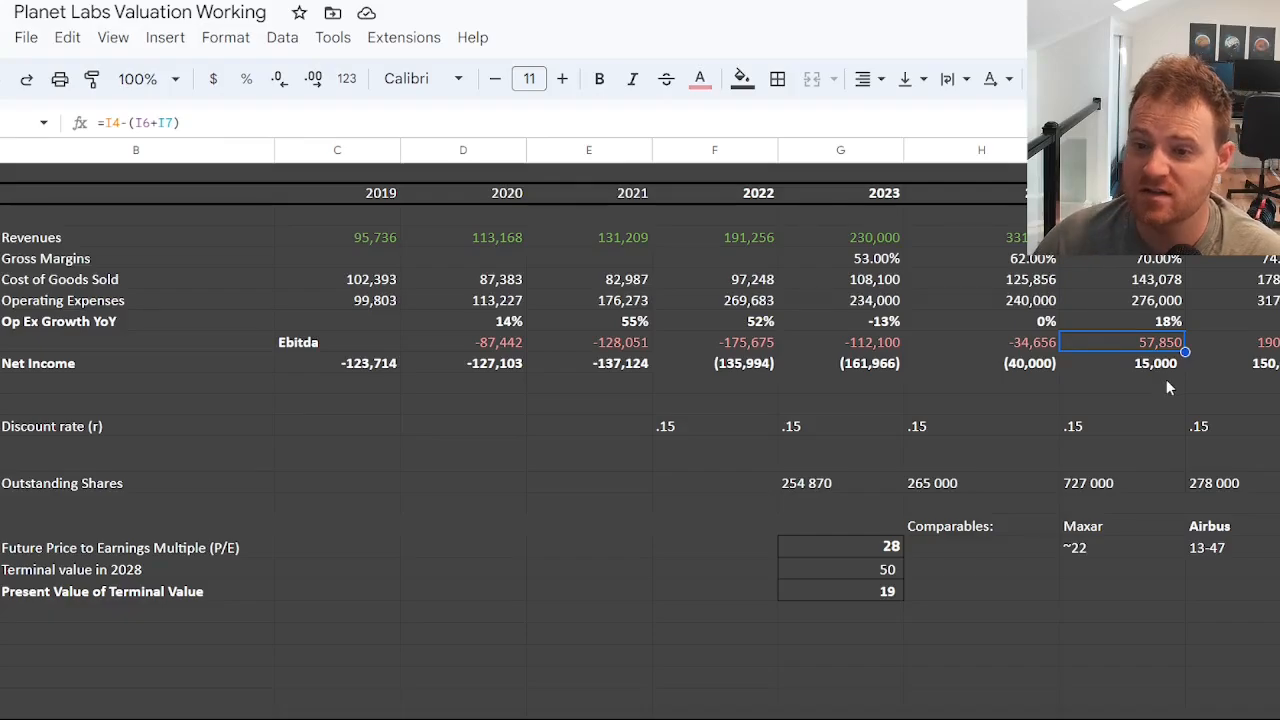
{"action": "key", "text": "Right"}
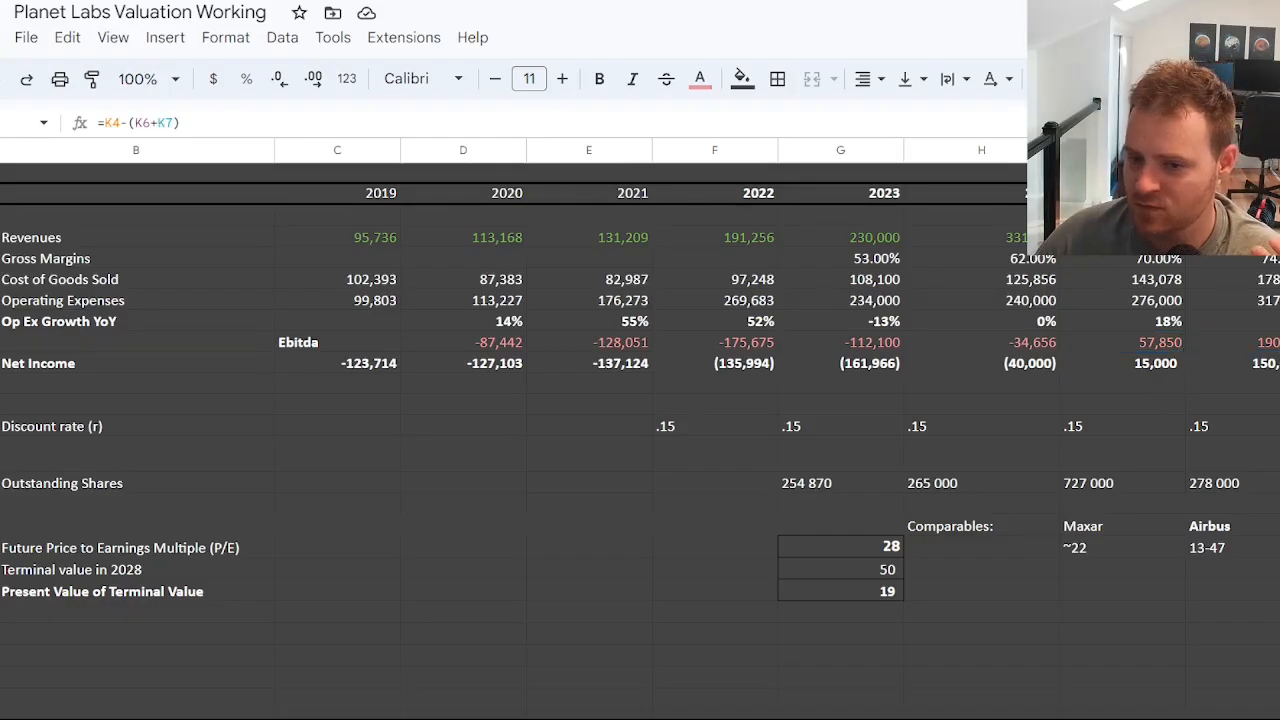
Trace the 2024 Ebitda back to that year's revenue, gross margin, cost of goods sold and operating expenses.
{"action": "left_click", "coordinate": [1048, 344]}
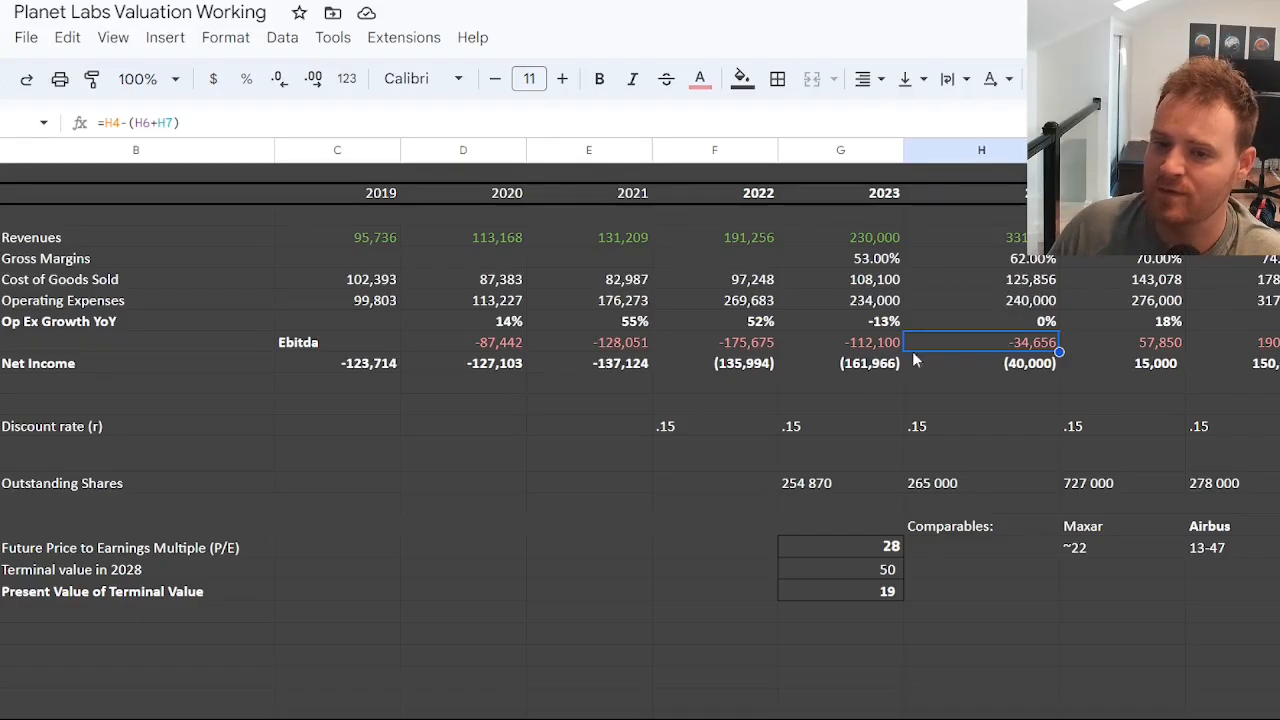
{"action": "left_click", "coordinate": [1035, 258]}
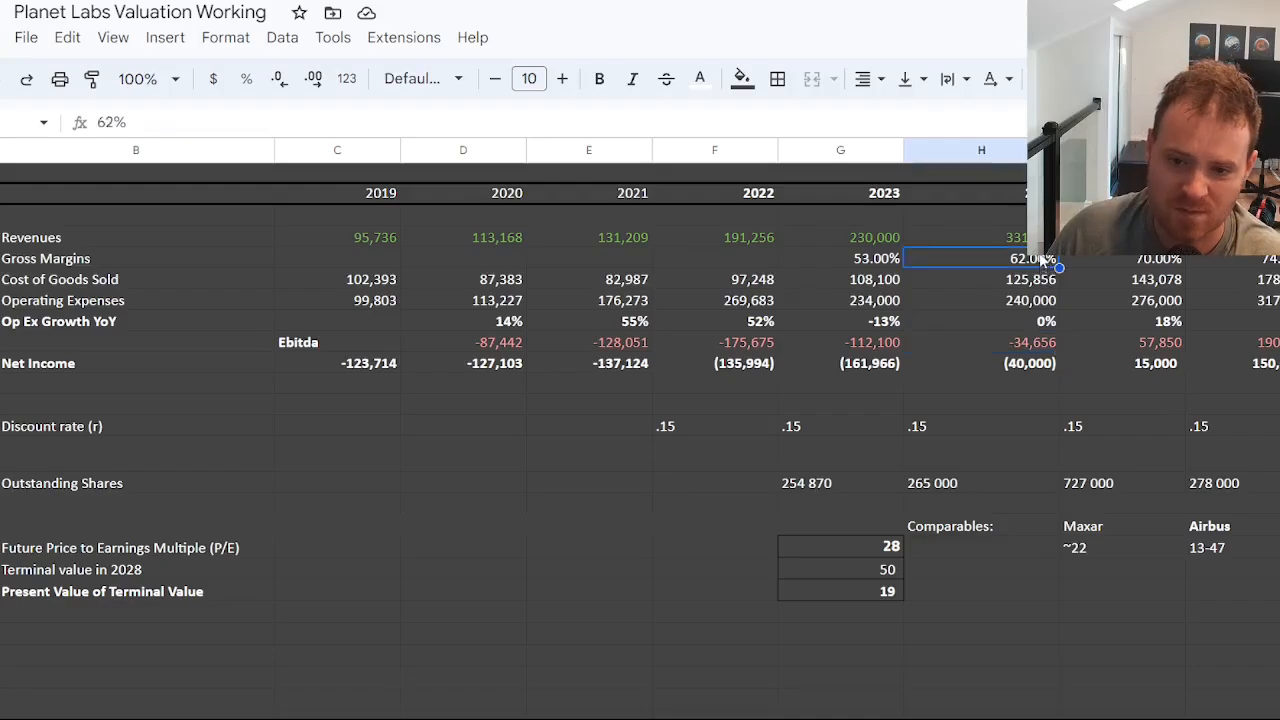
{"action": "left_click", "coordinate": [1035, 237]}
{"action": "left_click", "coordinate": [1035, 279]}
{"action": "left_click", "coordinate": [1030, 300]}
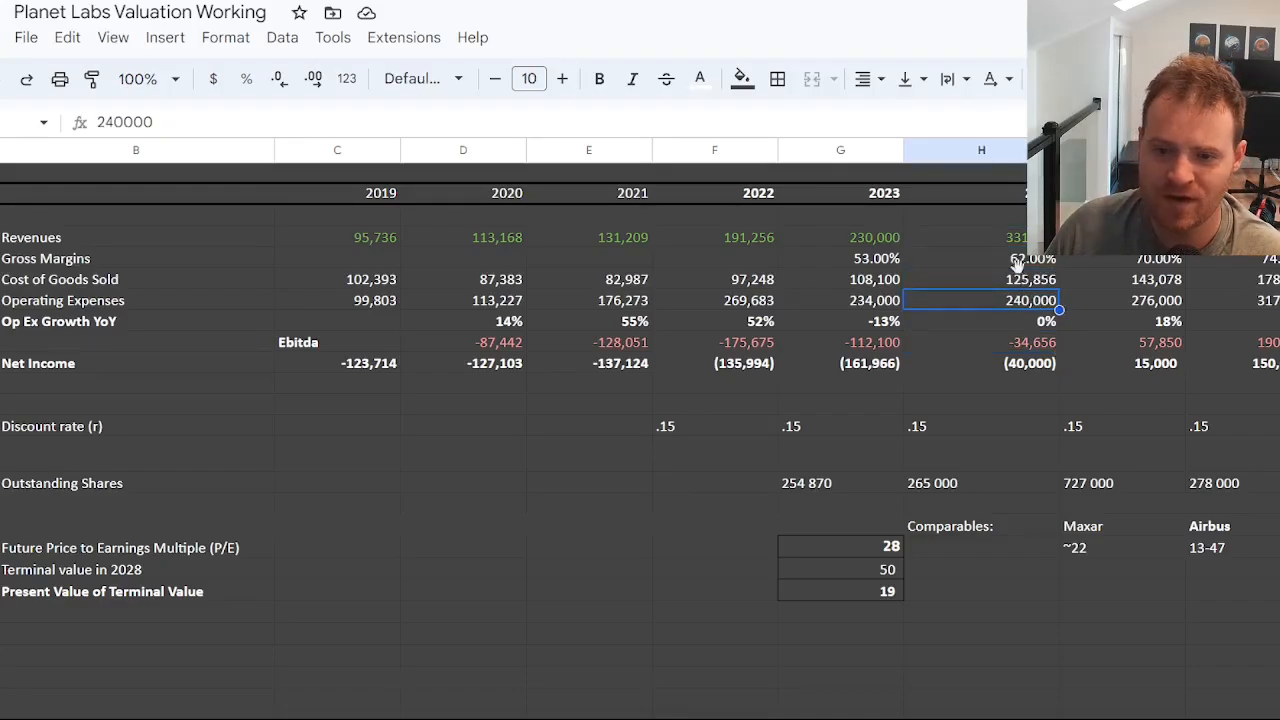
{"action": "left_click", "coordinate": [1032, 258]}
{"action": "left_click", "coordinate": [1030, 342]}
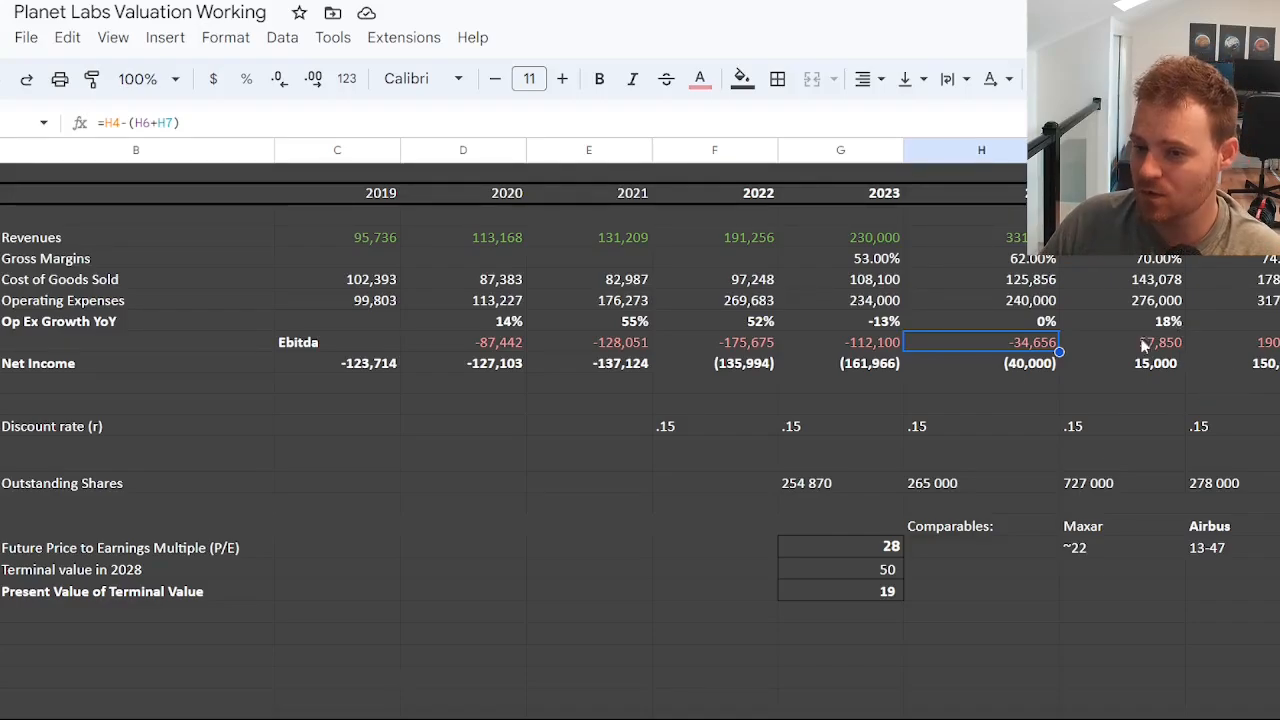
Review the projected net income for 2025 through 2027 and compare it with 2023 and the Ebitda row.
{"action": "left_click", "coordinate": [1134, 368]}
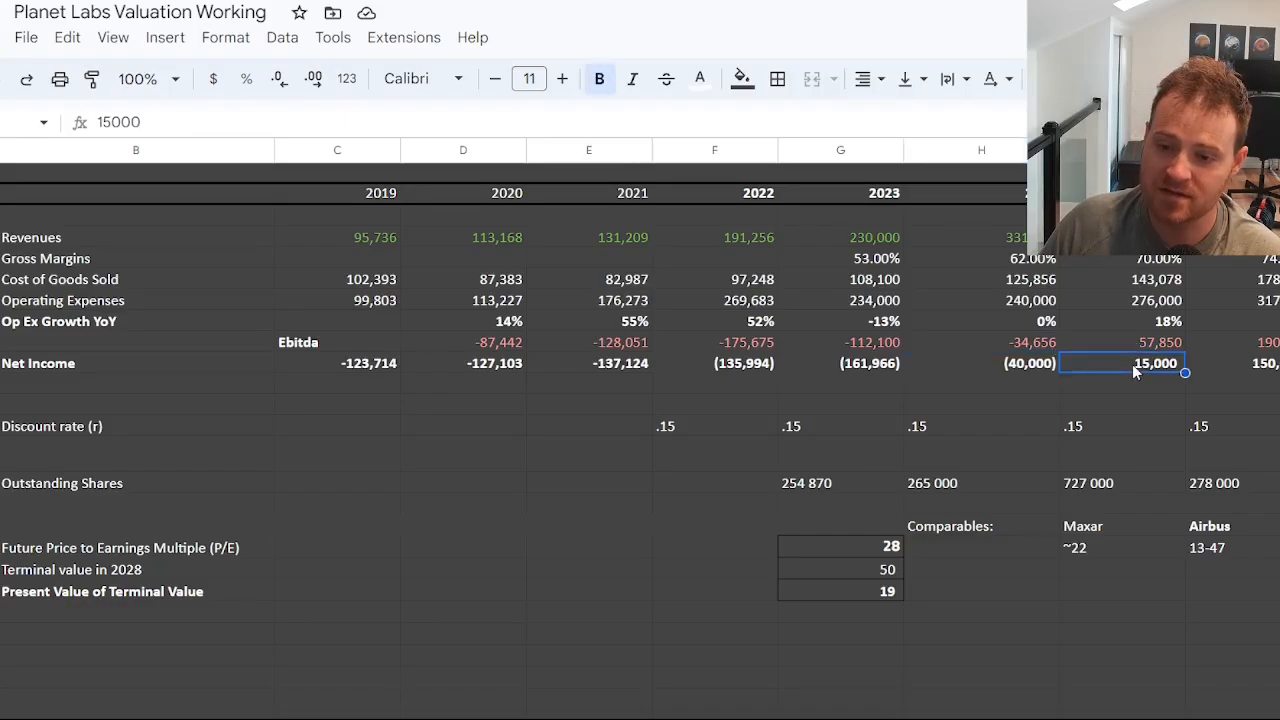
{"action": "left_click", "coordinate": [1274, 367]}
{"action": "left_click", "coordinate": [1152, 369]}
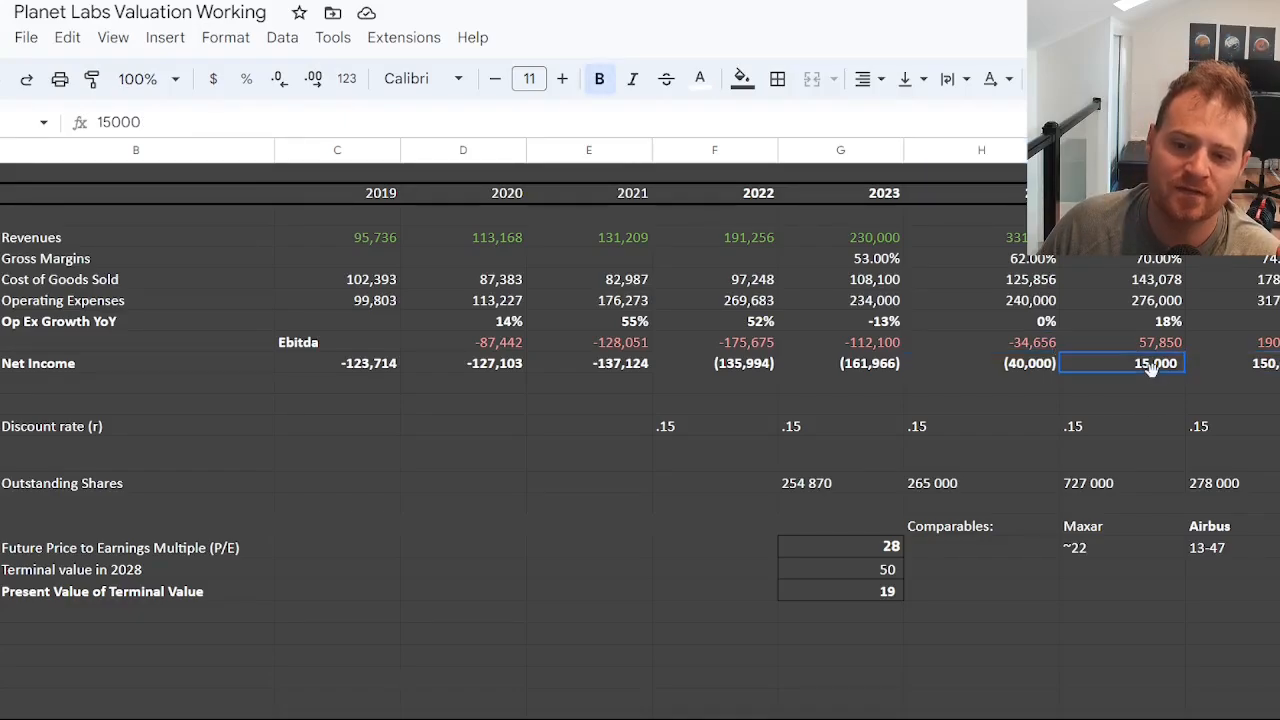
{"action": "left_click", "coordinate": [1241, 368]}
{"action": "left_click", "coordinate": [1279, 366]}
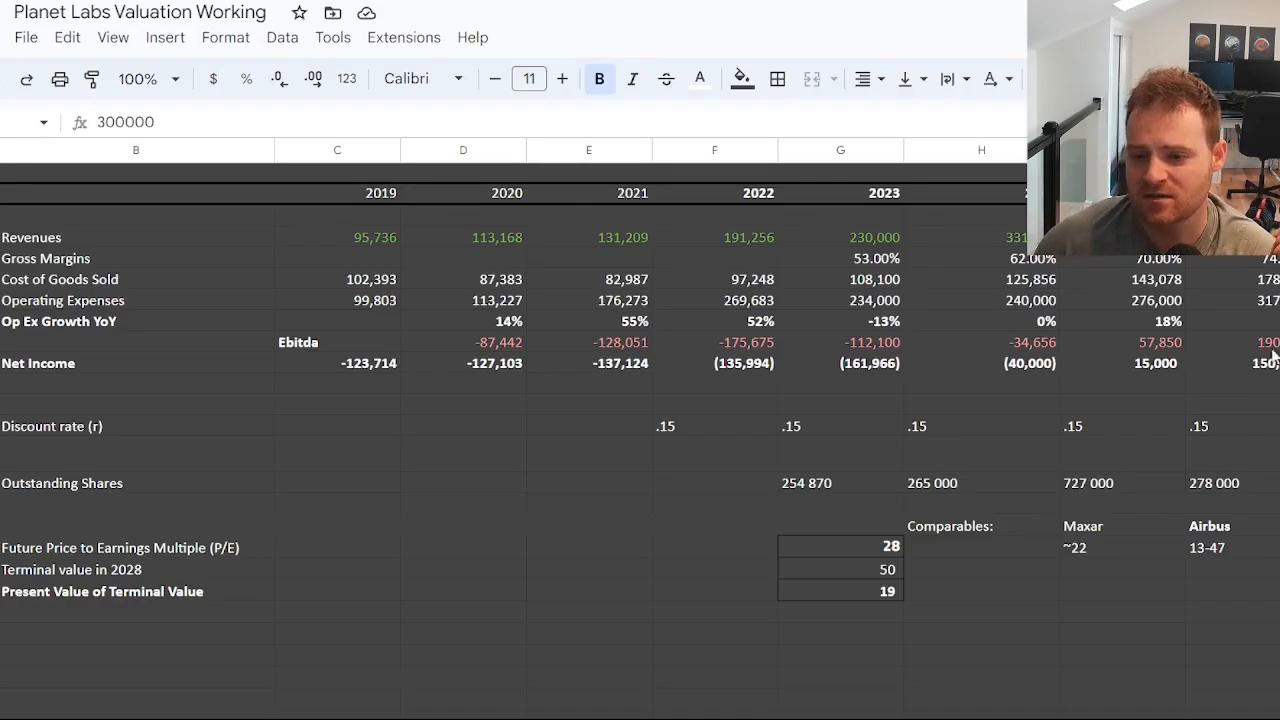
{"action": "left_click", "coordinate": [829, 370]}
{"action": "left_click", "coordinate": [1279, 343]}
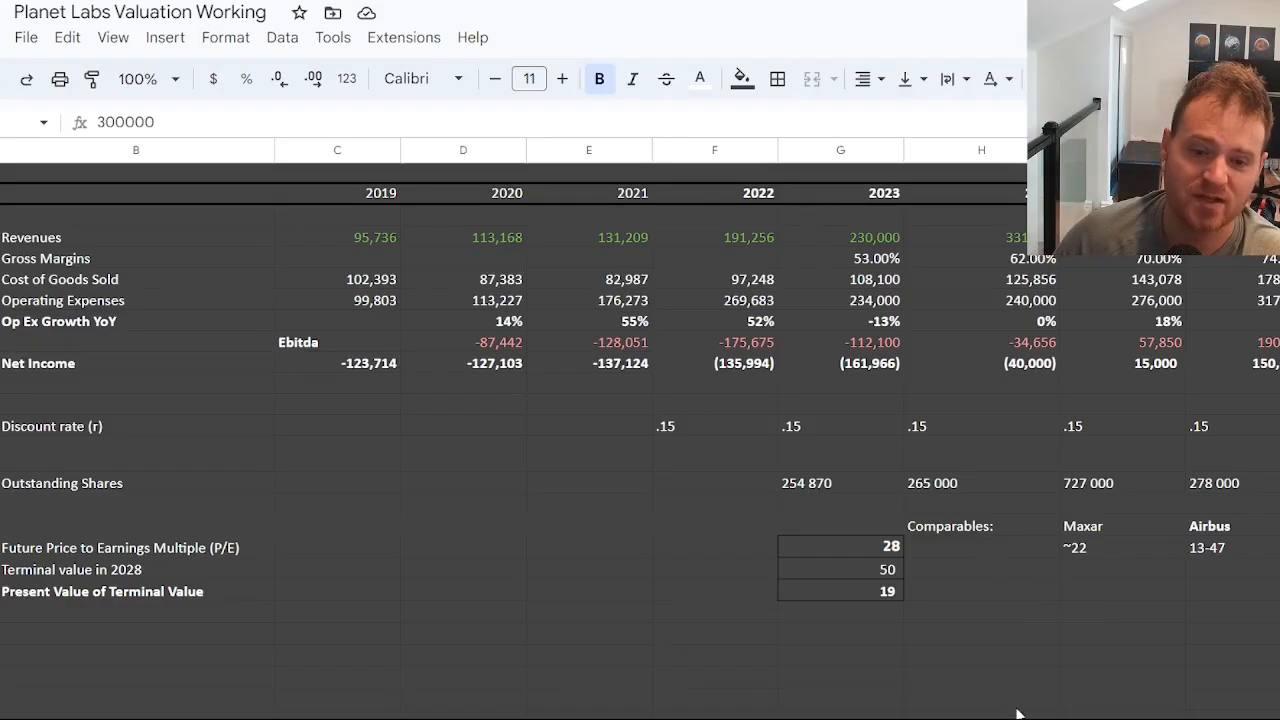
Review the outstanding shares assumptions for 2023, 2024 and 2025.
{"action": "left_click", "coordinate": [812, 485]}
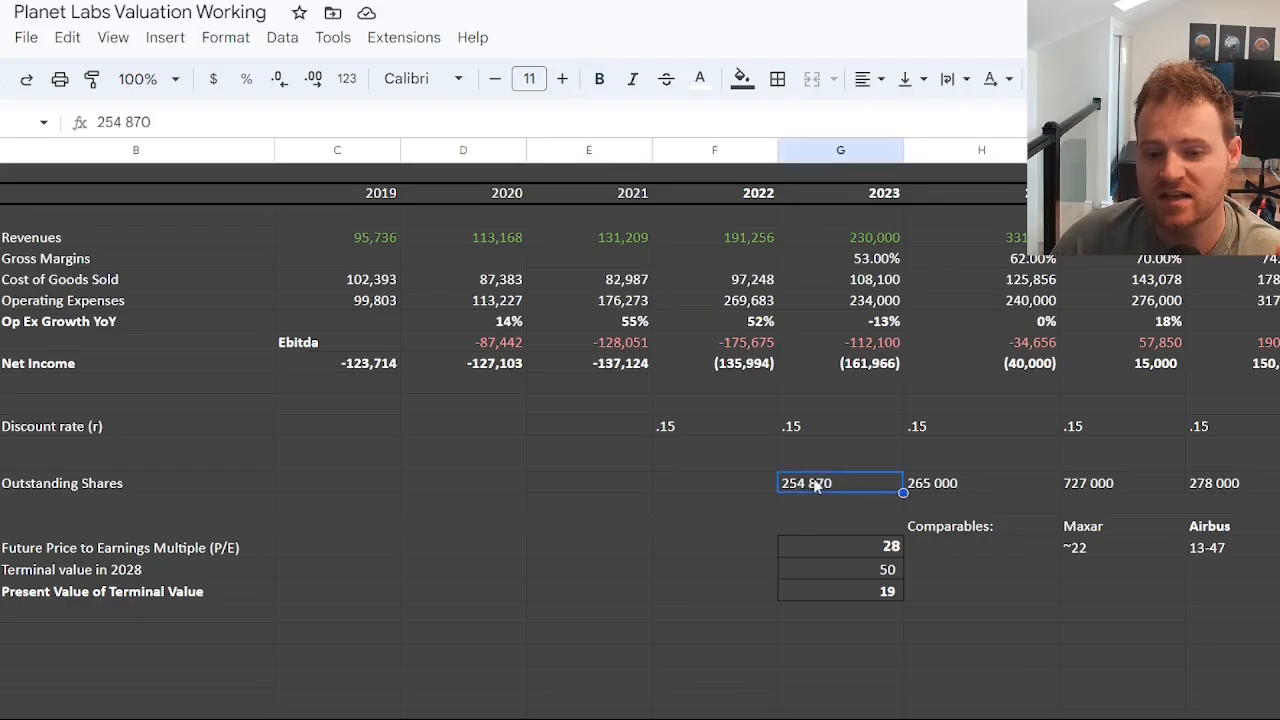
{"action": "left_click", "coordinate": [975, 490]}
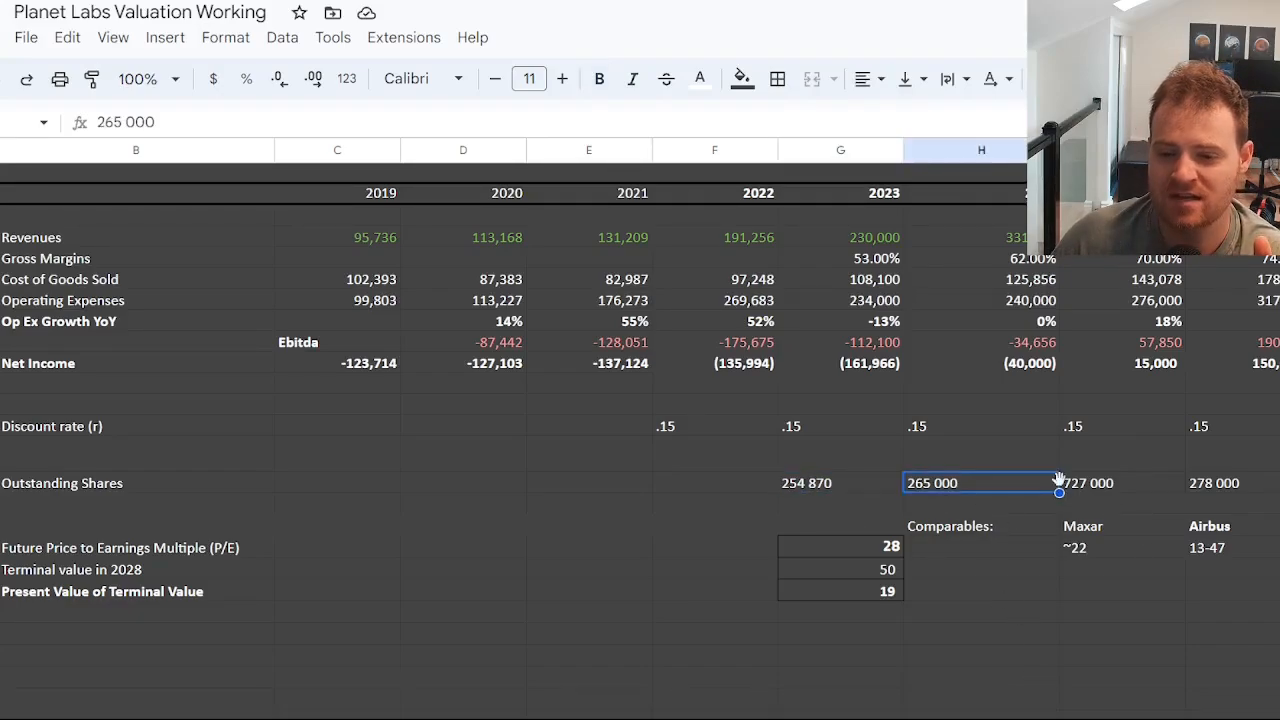
{"action": "left_click", "coordinate": [1096, 485]}
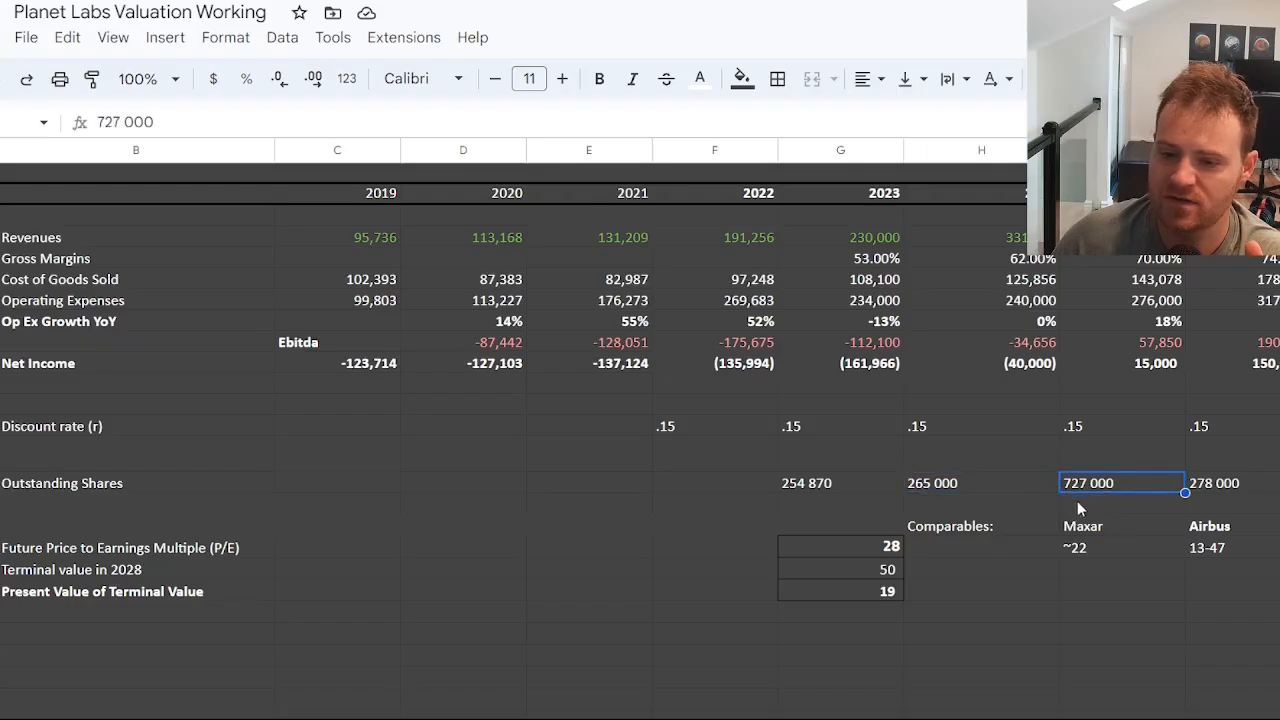
{"action": "left_click", "coordinate": [980, 486]}
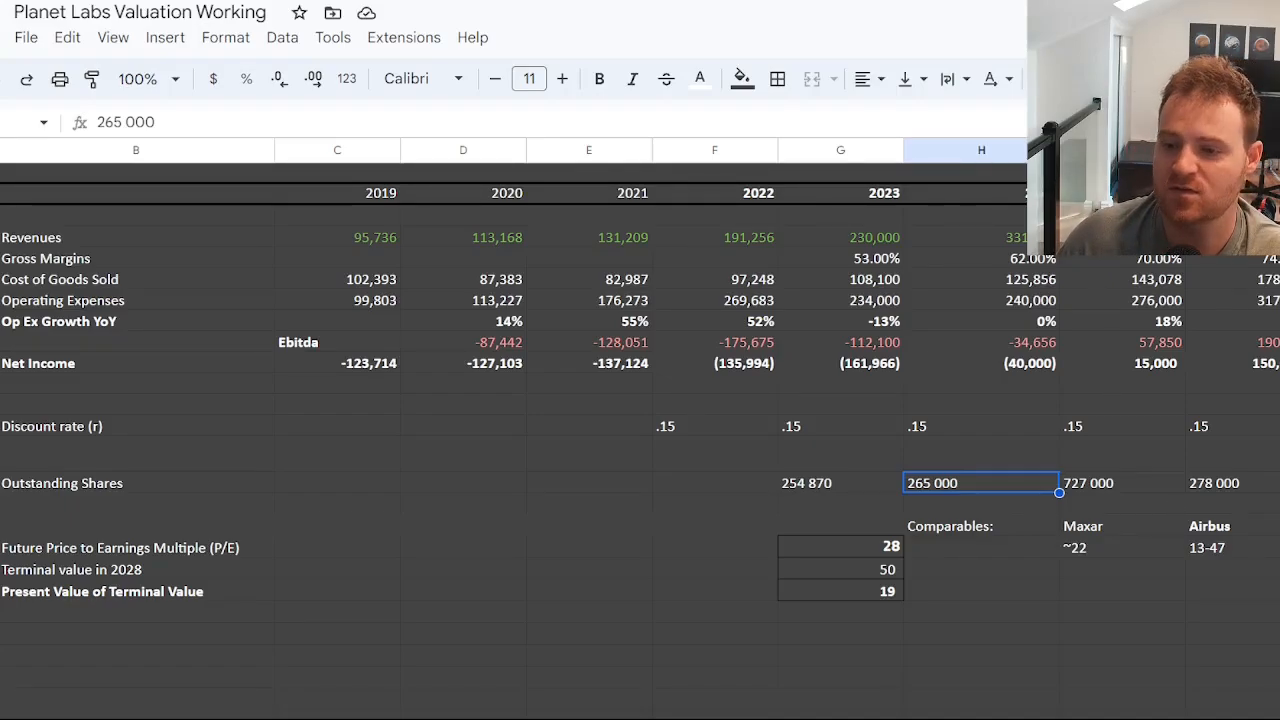
Examine the 2027 and 2028 net income projections together with the 2028 discount rate.
{"action": "left_click", "coordinate": [1274, 568]}
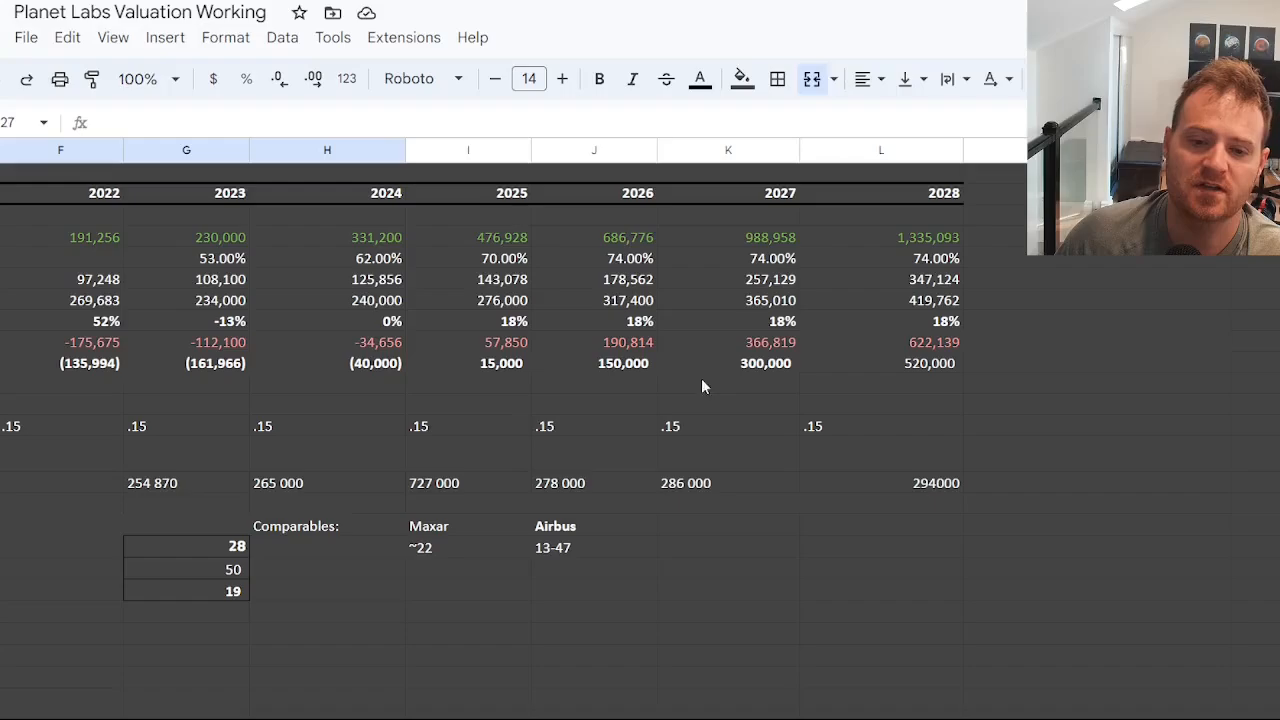
{"action": "left_click", "coordinate": [768, 367]}
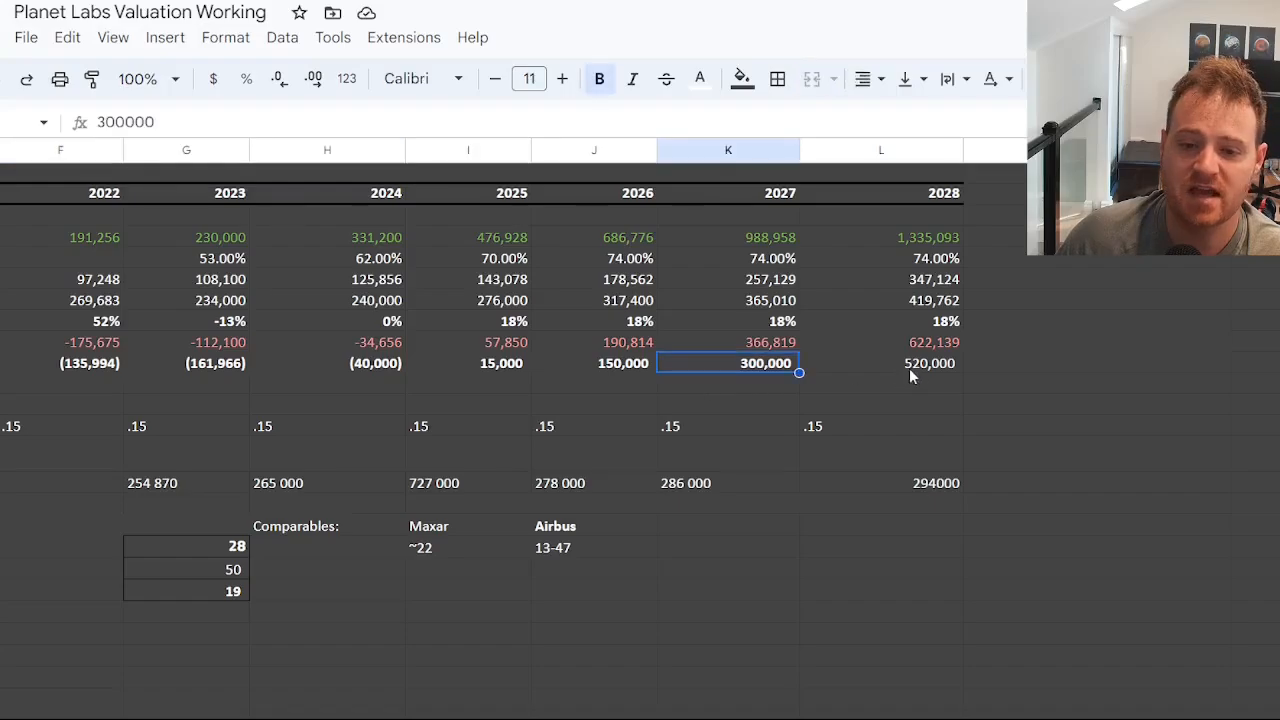
{"action": "left_click", "coordinate": [920, 368]}
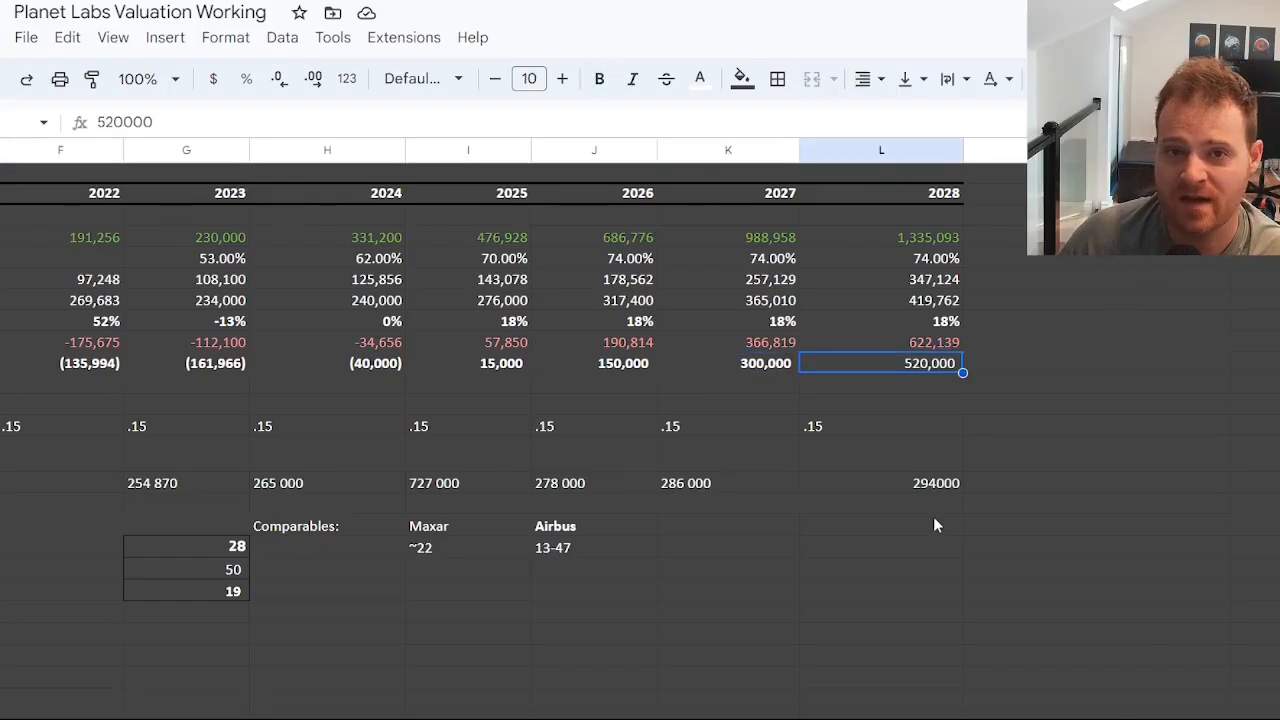
{"action": "left_click", "coordinate": [875, 428]}
{"action": "left_click", "coordinate": [940, 366]}
{"action": "left_click", "coordinate": [935, 427]}
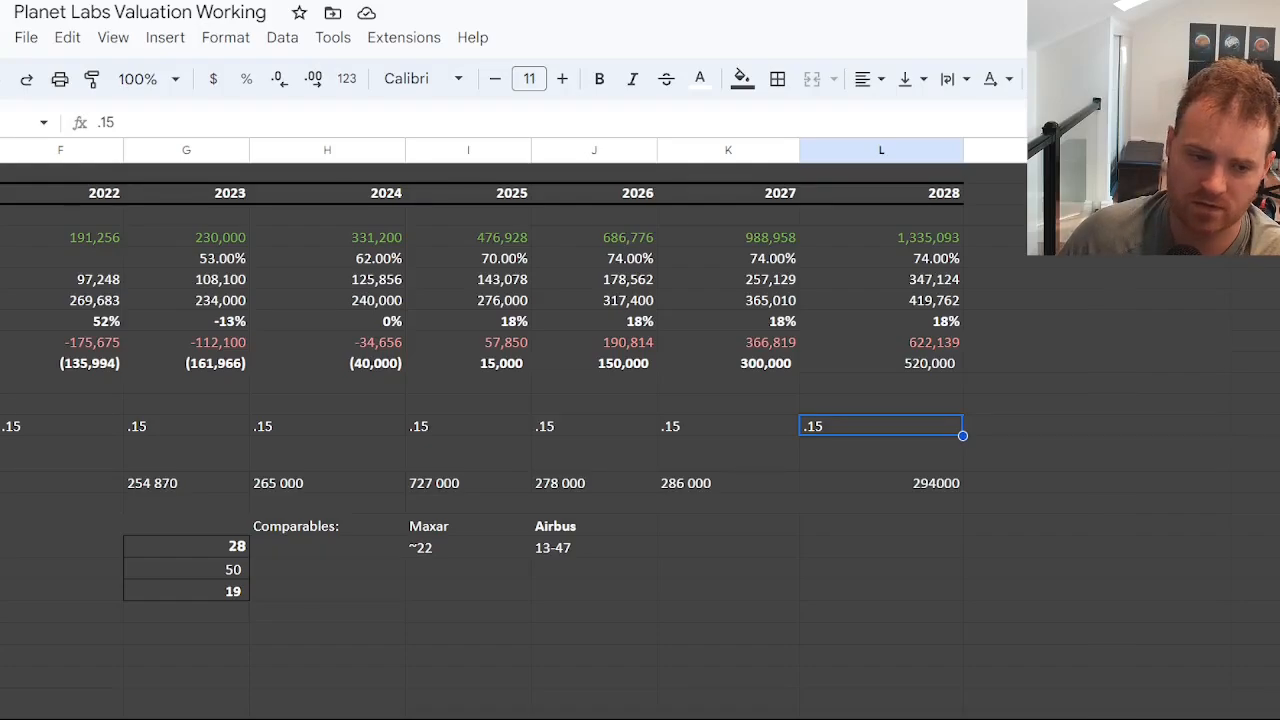
{"action": "scroll", "coordinate": [640, 429], "scroll_direction": "left", "scroll_amount": 7}
{"action": "scroll", "coordinate": [640, 429], "scroll_direction": "right", "scroll_amount": 3}
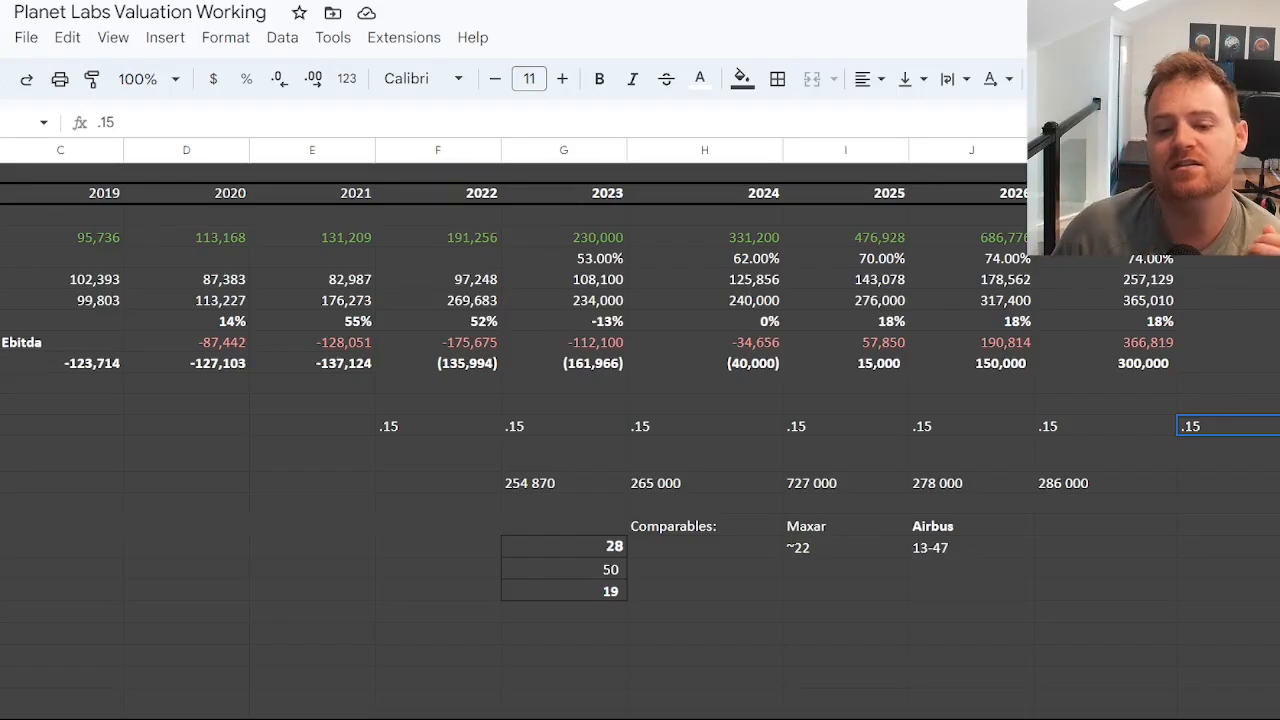
Compare the future price-to-earnings multiple with the Maxar and Airbus comparables.
{"action": "left_click", "coordinate": [576, 549]}
{"action": "scroll", "coordinate": [512, 400], "scroll_direction": "left", "scroll_amount": 3}
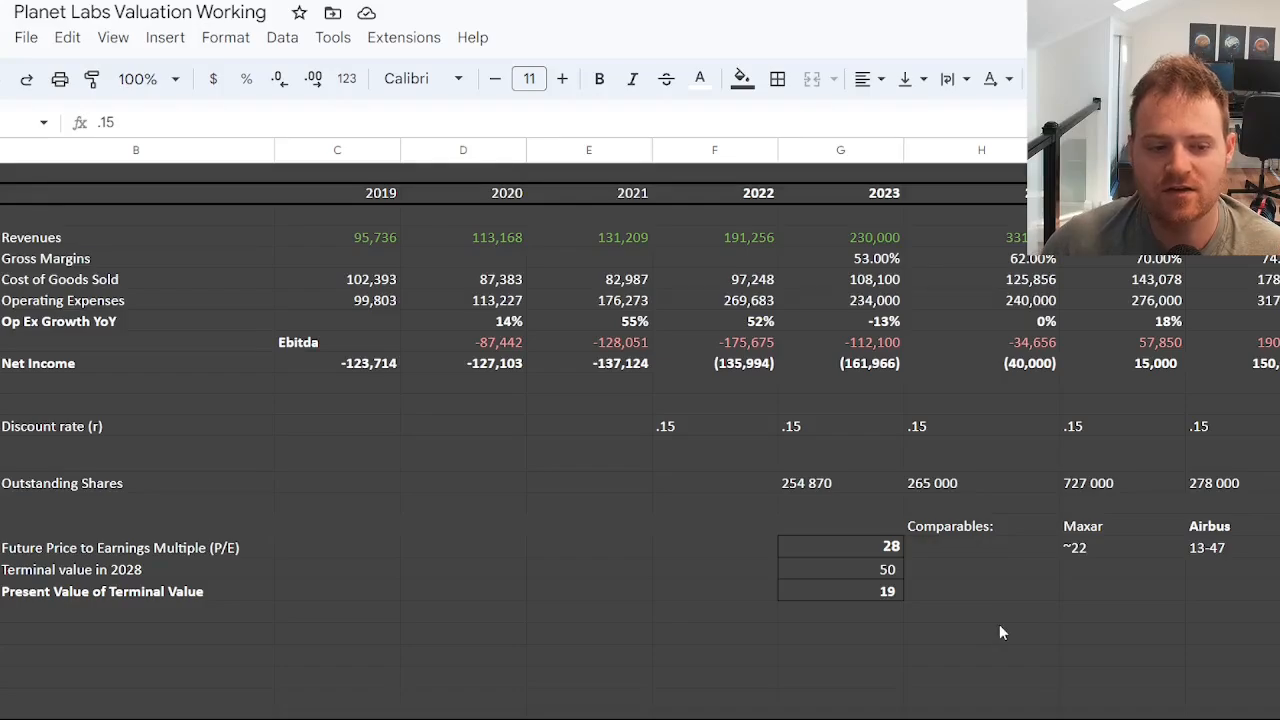
{"action": "left_click", "coordinate": [866, 552]}
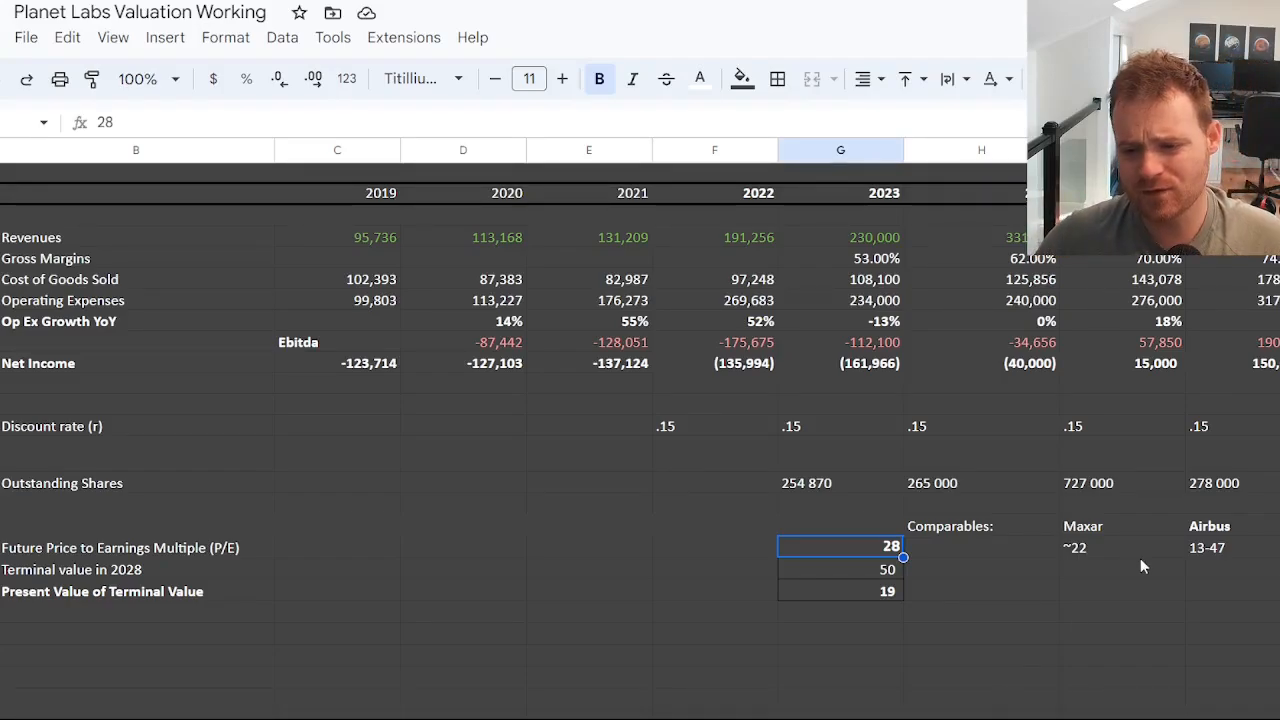
{"action": "left_click_drag", "start_coordinate": [1098, 527], "coordinate": [1201, 561]}
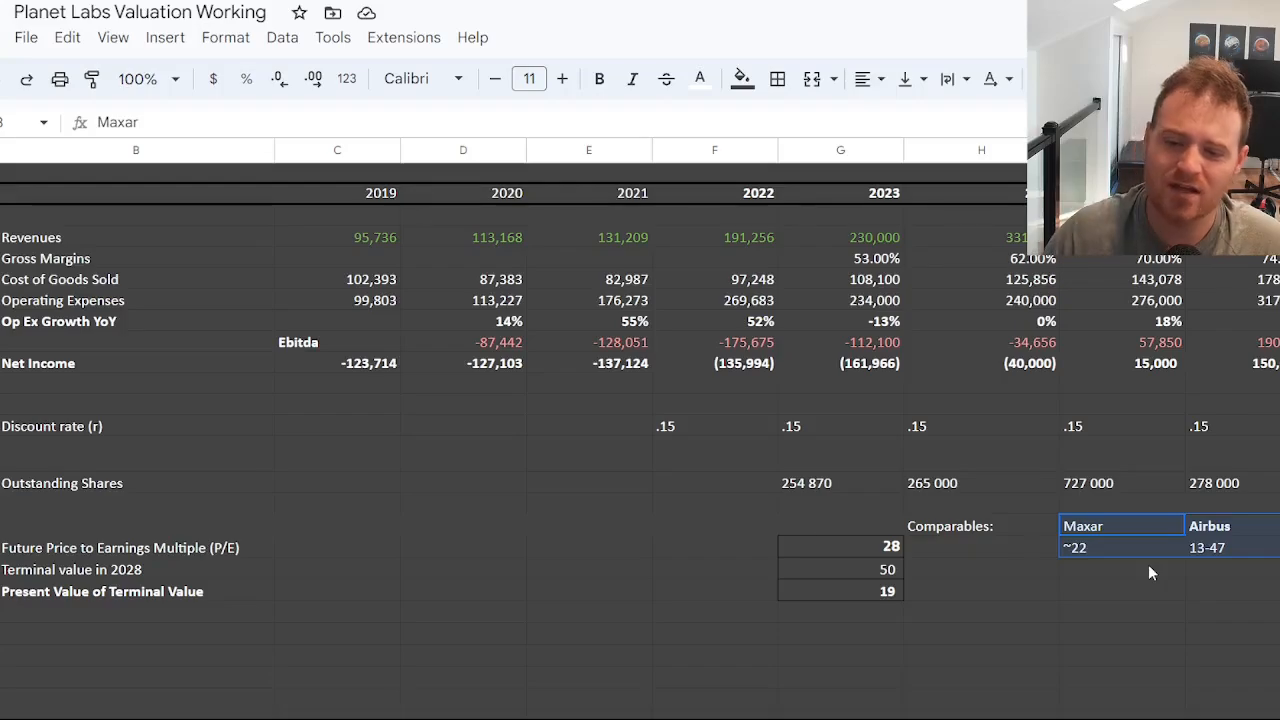
{"action": "left_click", "coordinate": [1101, 547]}
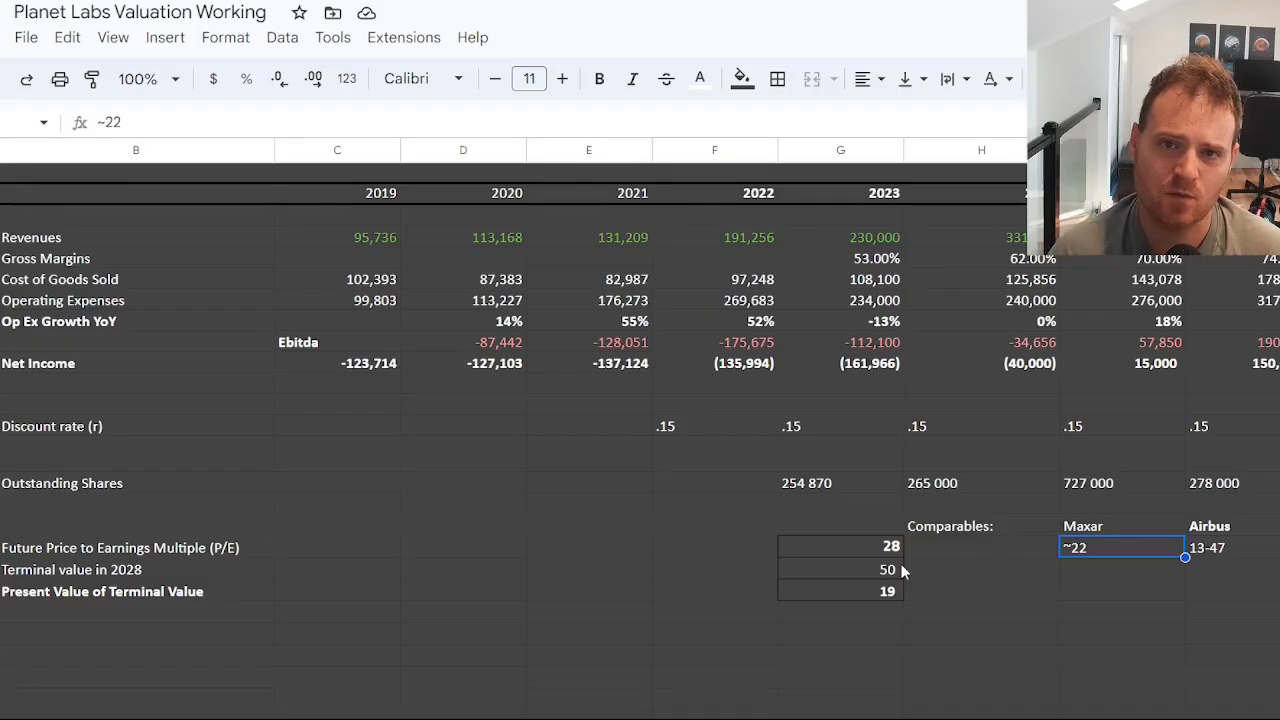
{"action": "left_click", "coordinate": [1240, 533]}
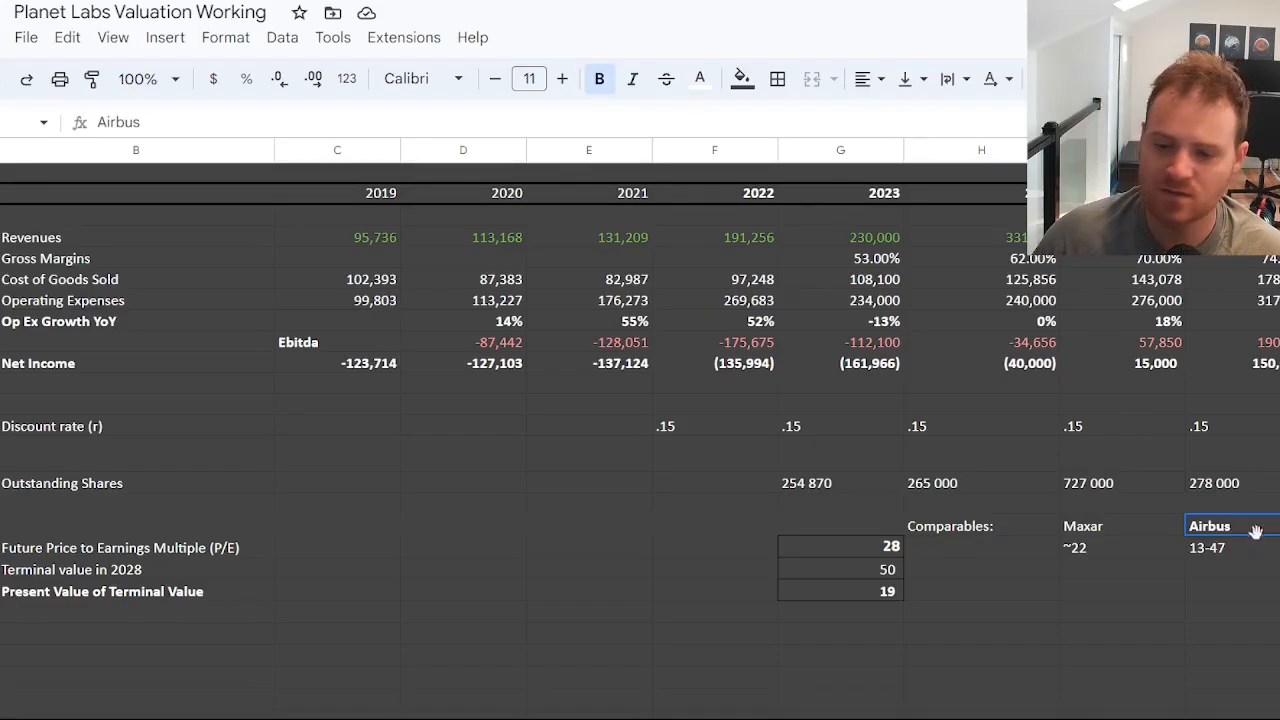
{"action": "left_click", "coordinate": [1232, 552]}
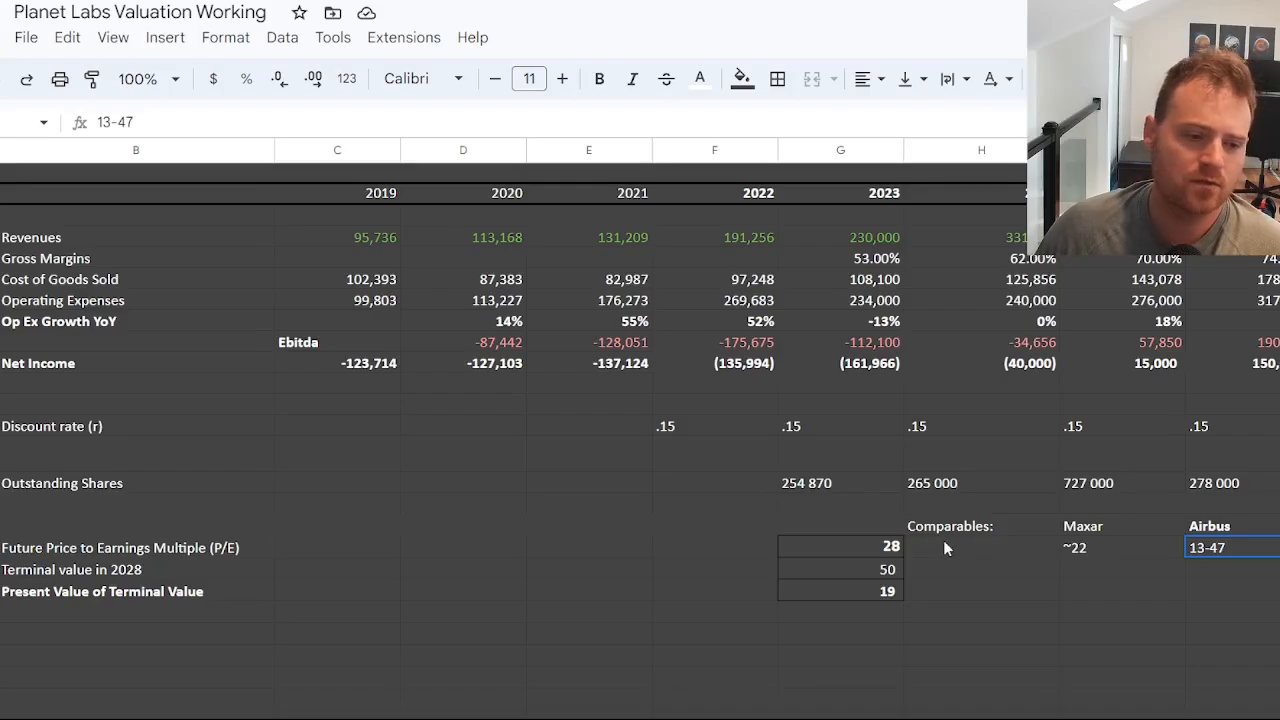
Review the future price-to-earnings multiple and the yearly discount rate assumptions from 2022 through 2028.
{"action": "left_click", "coordinate": [893, 551]}
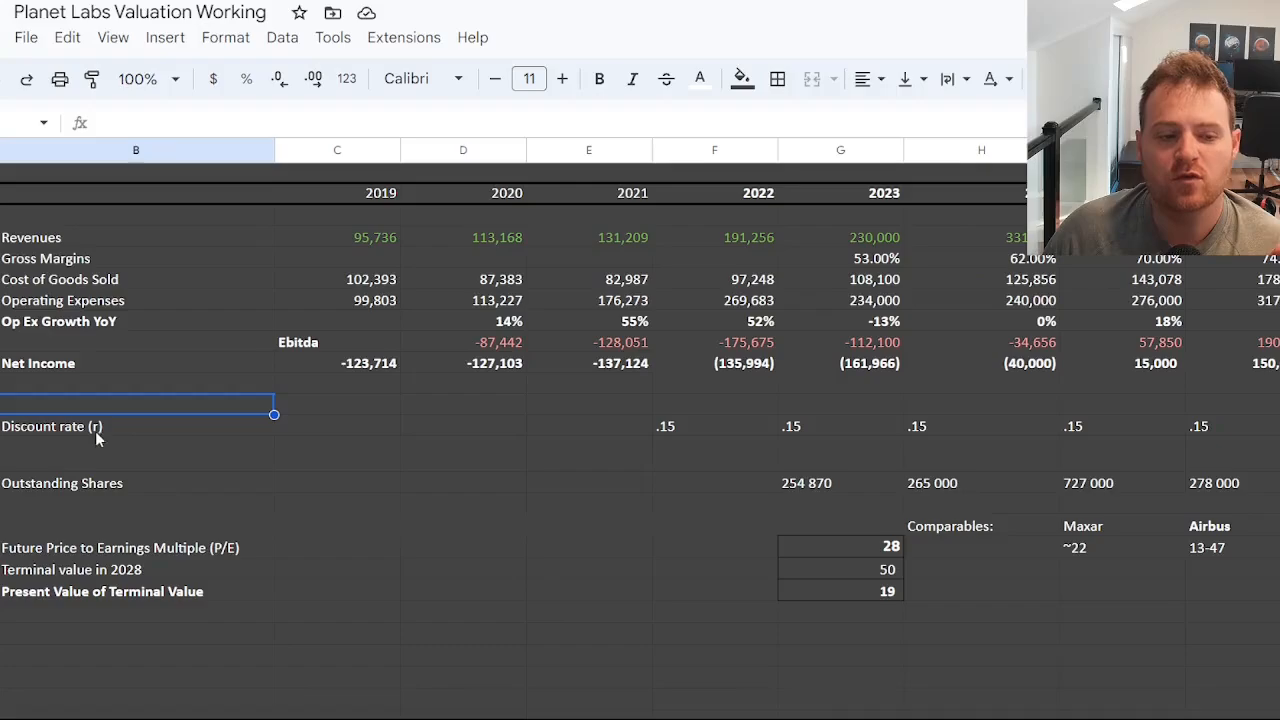
{"action": "left_click", "coordinate": [96, 429]}
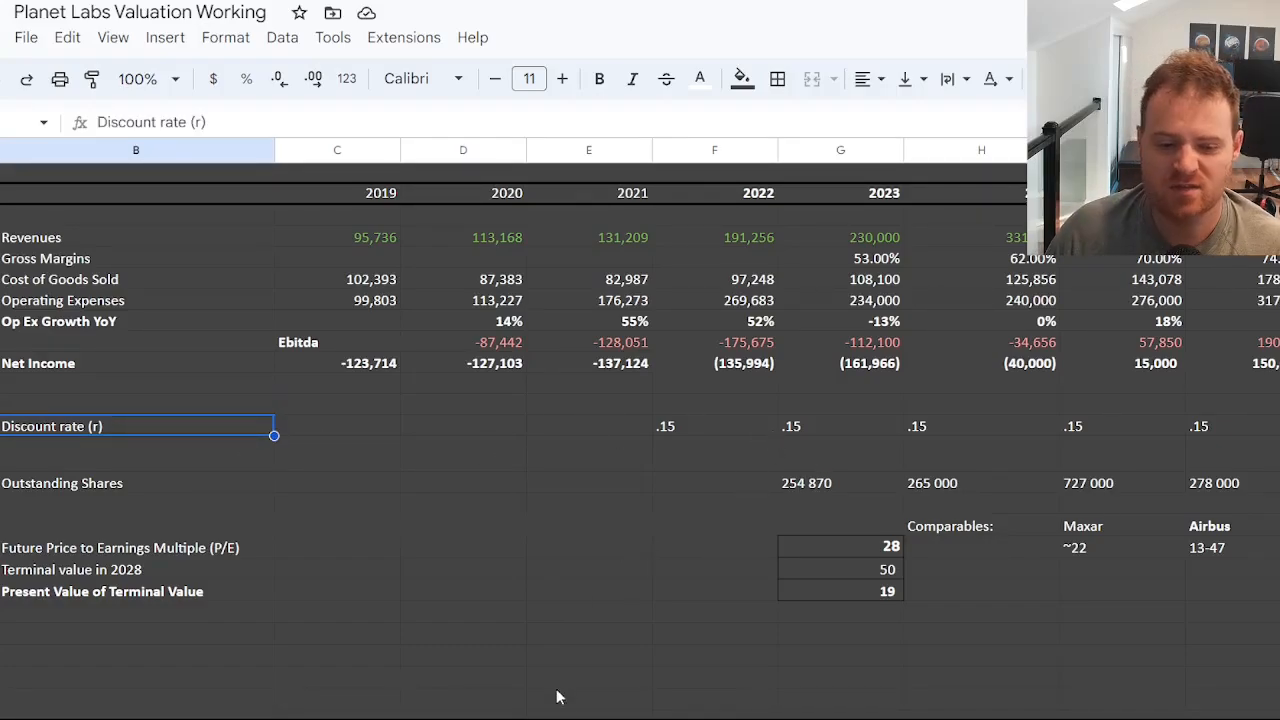
{"action": "scroll", "coordinate": [557, 694], "scroll_direction": "right", "scroll_amount": 3}
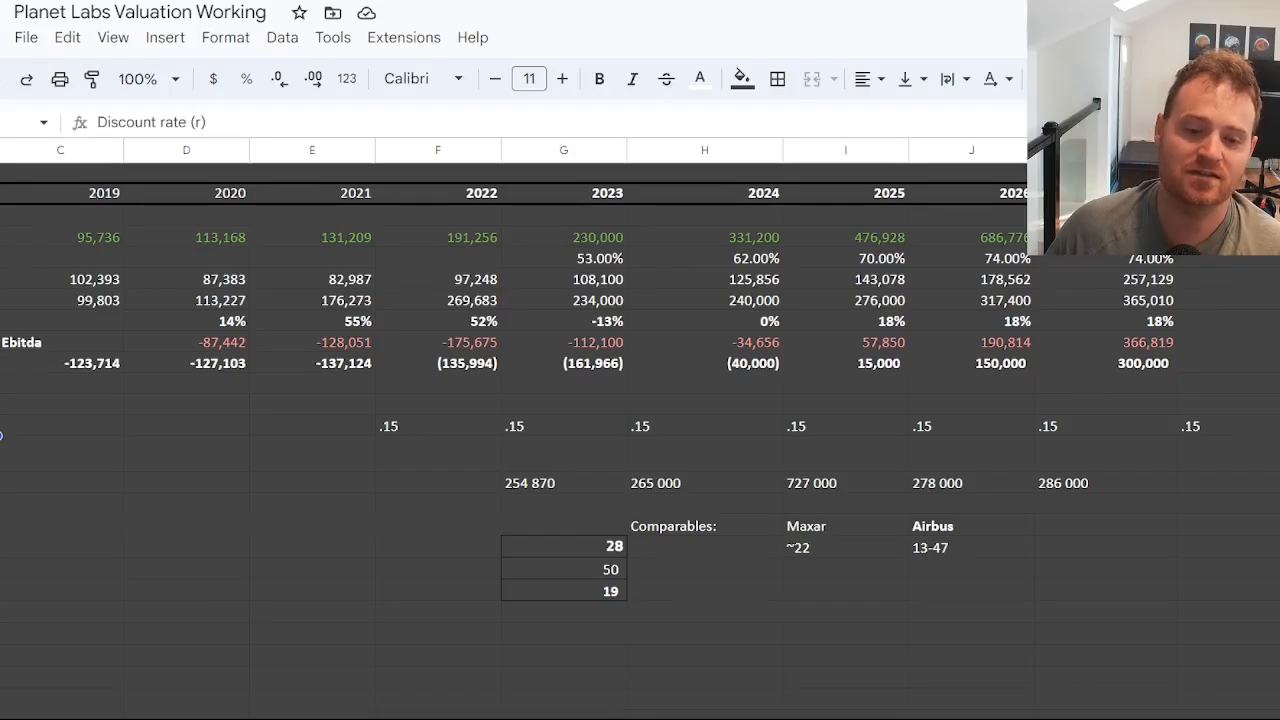
{"action": "scroll", "coordinate": [600, 440], "scroll_direction": "left", "scroll_amount": 3}
{"action": "scroll", "coordinate": [600, 440], "scroll_direction": "right", "scroll_amount": 3}
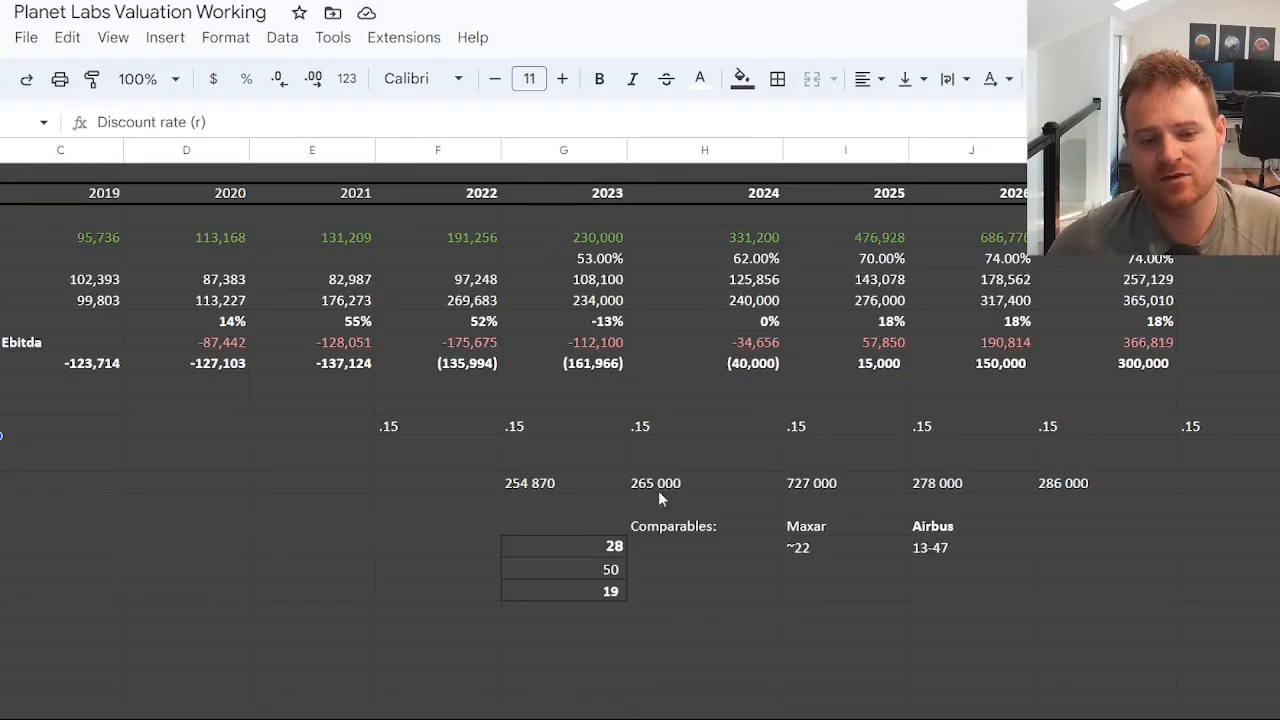
{"action": "left_click", "coordinate": [421, 428]}
{"action": "left_click", "coordinate": [569, 408]}
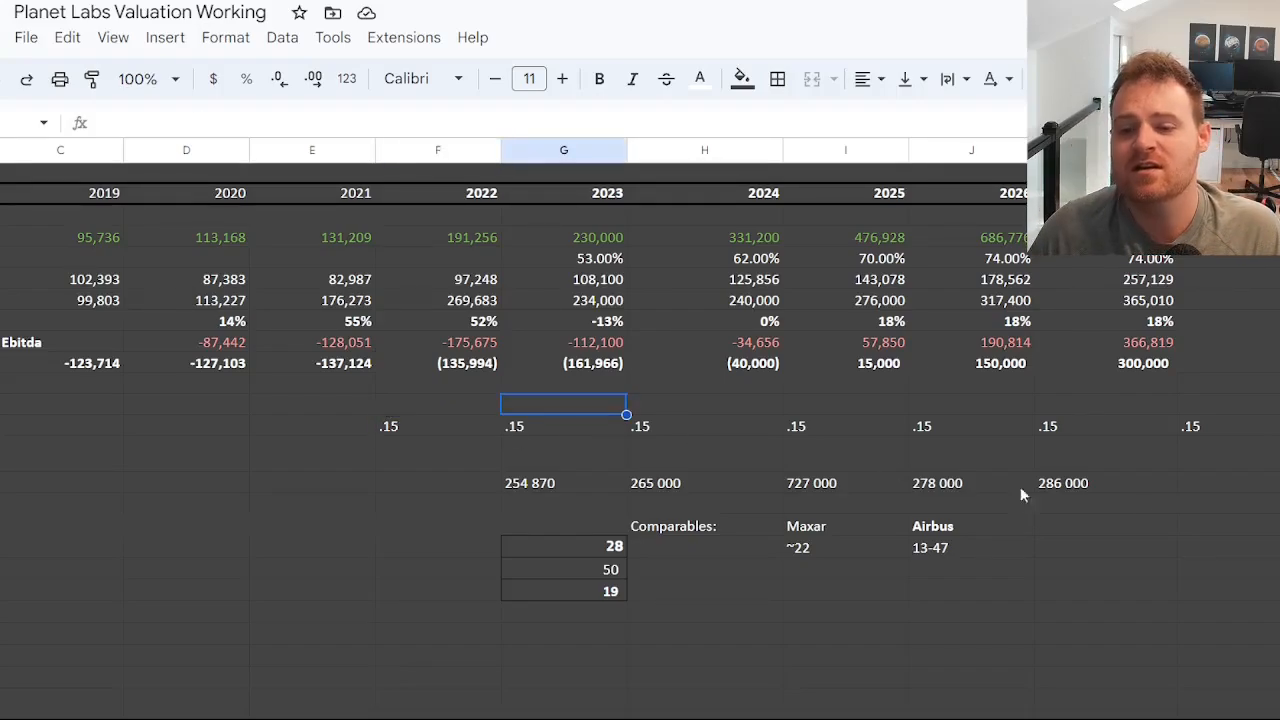
{"action": "left_click", "coordinate": [1246, 428]}
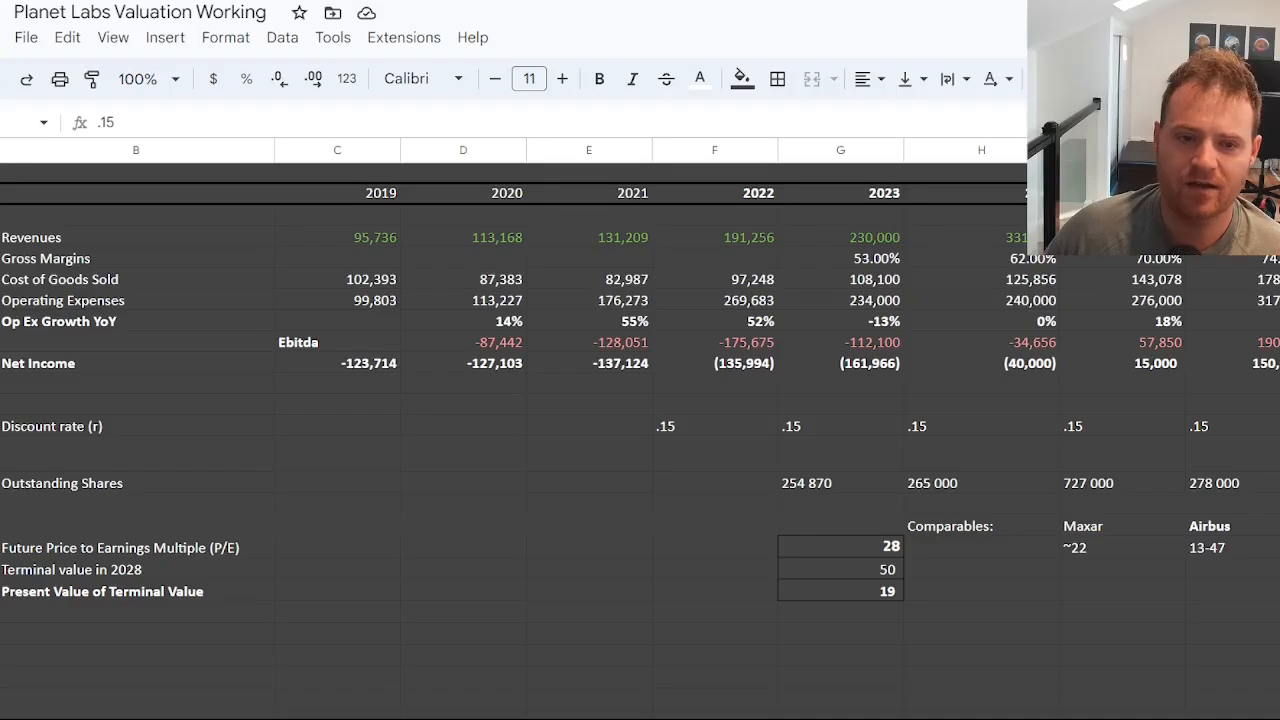
Trace the discount rates from 2026 back to 2023 and inspect the present value of terminal value formula.
{"action": "left_click", "coordinate": [1262, 431]}
{"action": "left_click", "coordinate": [1117, 430]}
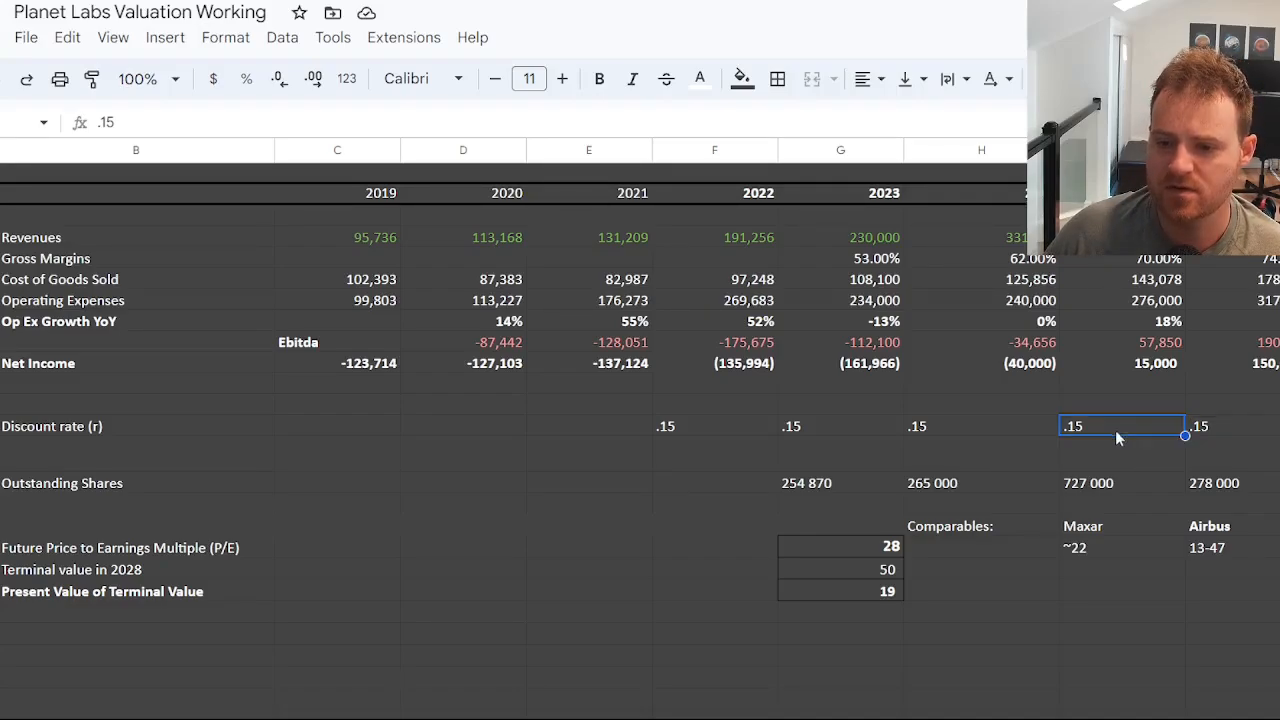
{"action": "left_click", "coordinate": [985, 426]}
{"action": "left_click", "coordinate": [832, 424]}
{"action": "left_click", "coordinate": [847, 590]}
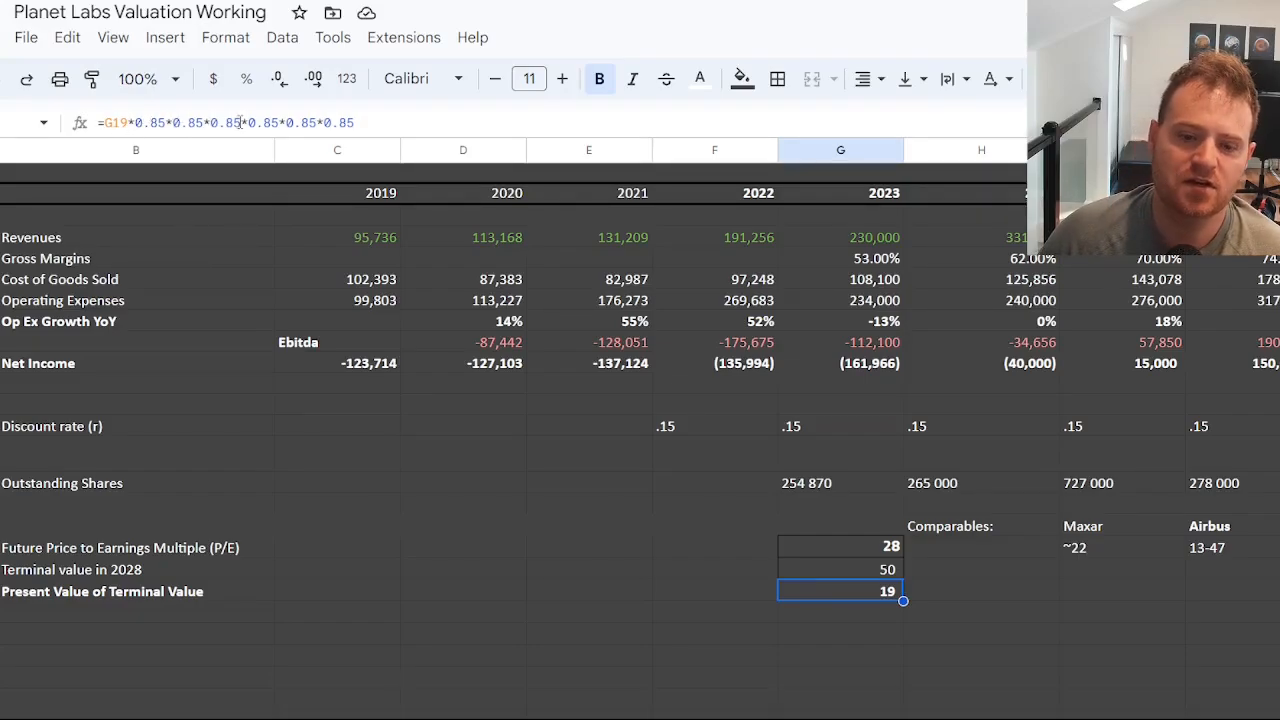
{"action": "scroll", "coordinate": [1024, 497], "scroll_direction": "right", "scroll_amount": 3}
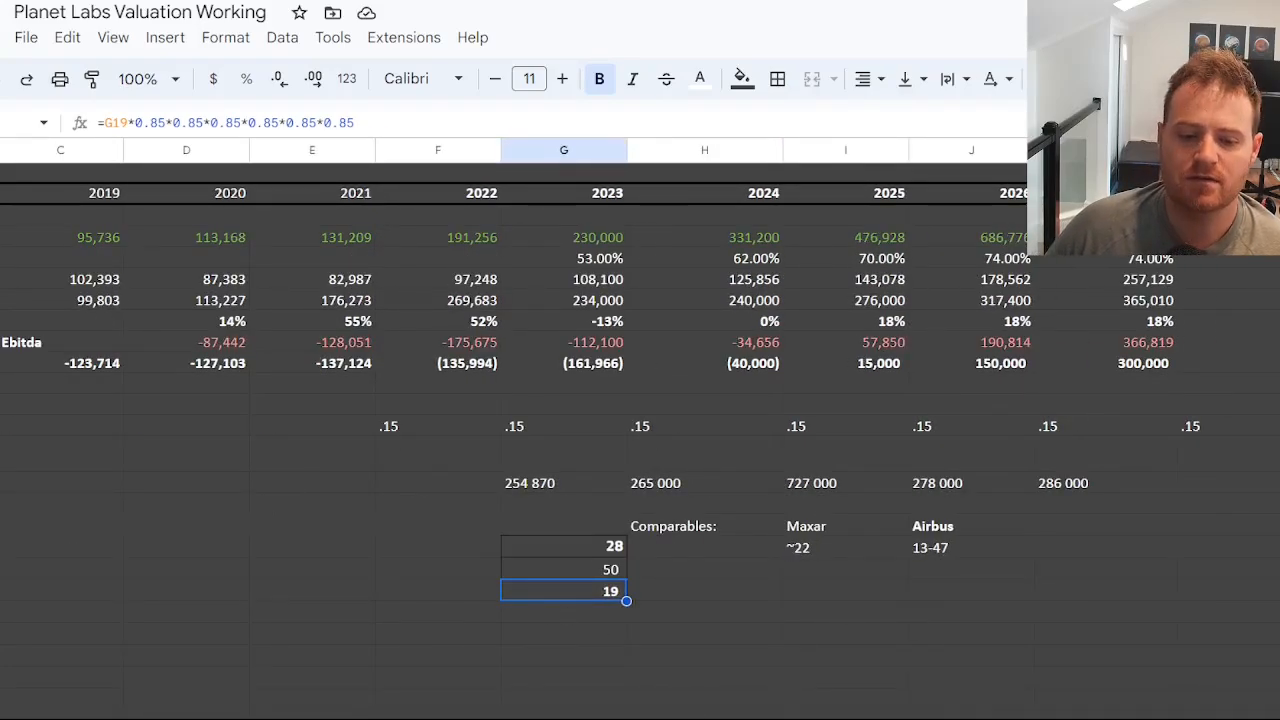
{"action": "scroll", "coordinate": [700, 640], "scroll_direction": "left", "scroll_amount": 3}
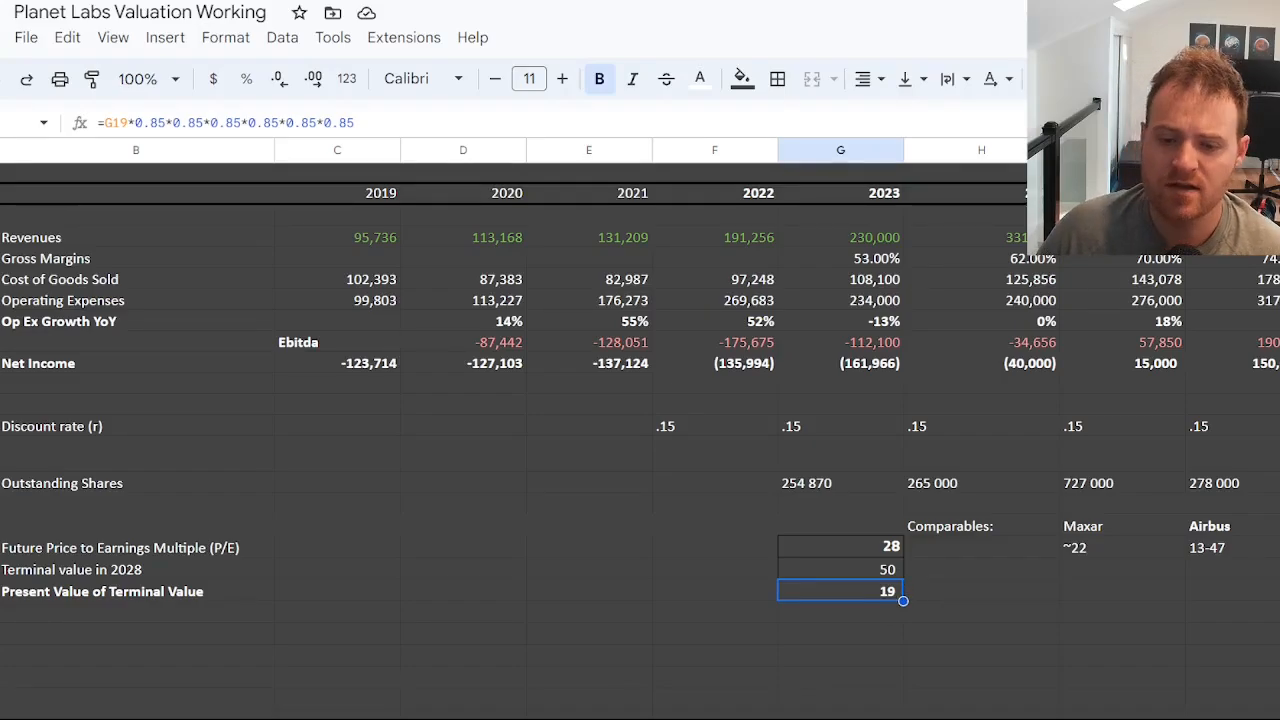
Examine the 2028 net income projection and compare it with the 2027 Ebitda formula.
{"action": "scroll", "coordinate": [640, 400], "scroll_direction": "right", "scroll_amount": 3}
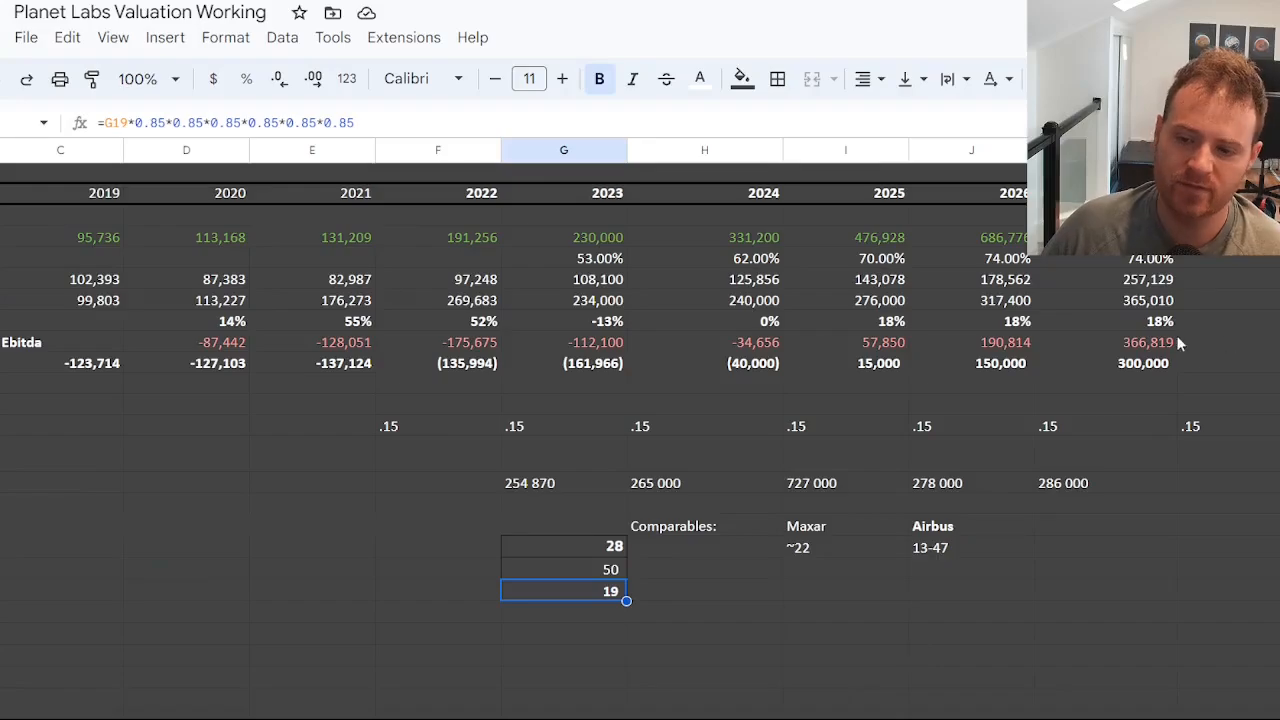
{"action": "left_click", "coordinate": [1228, 363]}
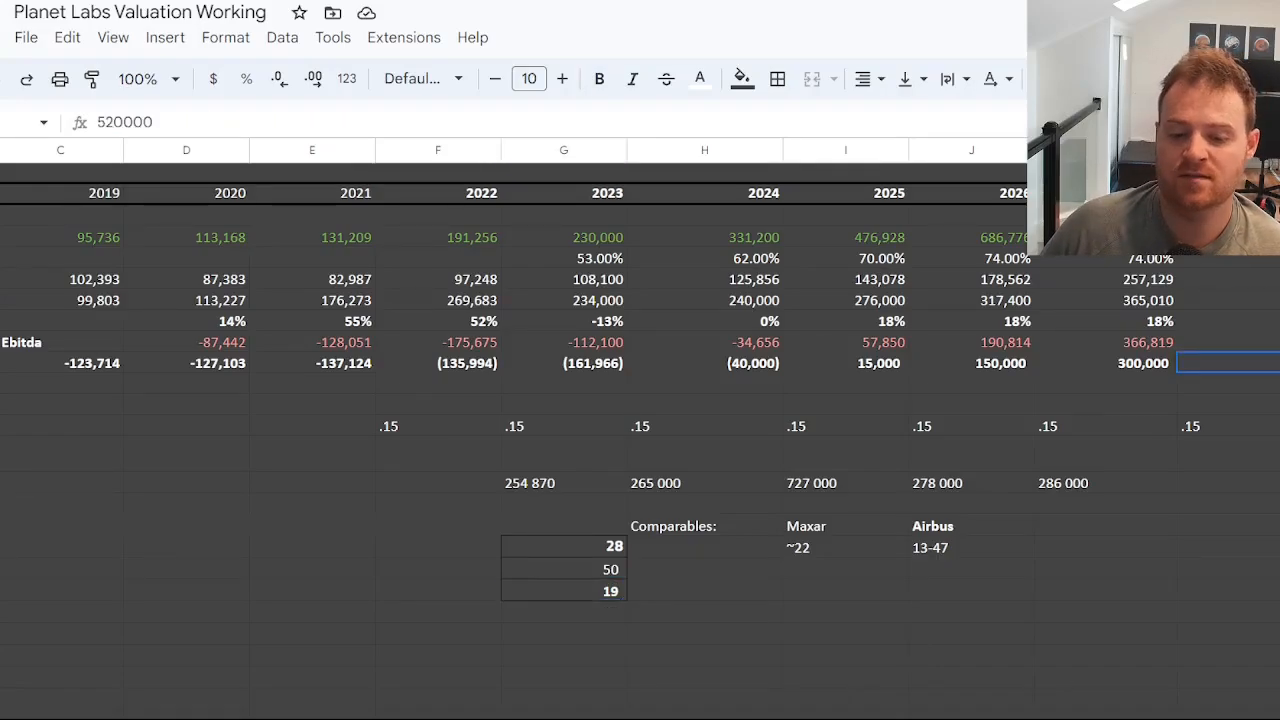
{"action": "scroll", "coordinate": [640, 430], "scroll_direction": "left", "scroll_amount": 3}
{"action": "scroll", "coordinate": [640, 400], "scroll_direction": "right", "scroll_amount": 4}
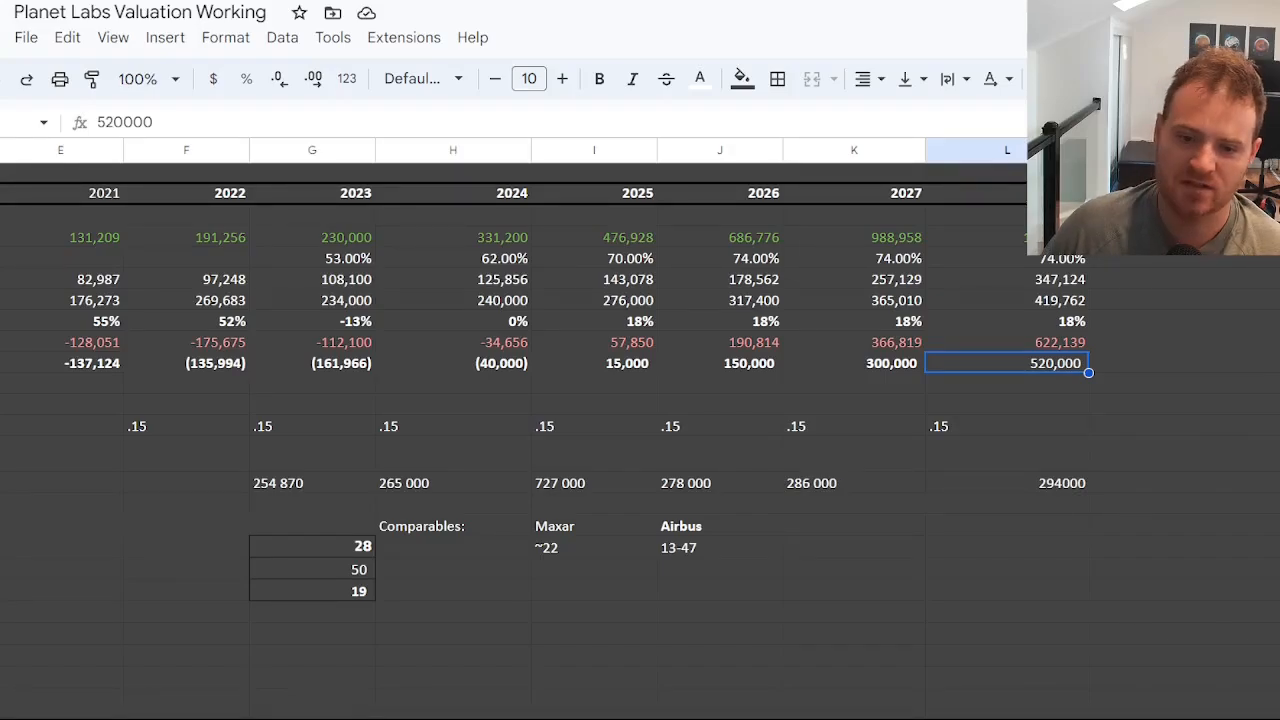
{"action": "scroll", "coordinate": [640, 430], "scroll_direction": "left", "scroll_amount": 4}
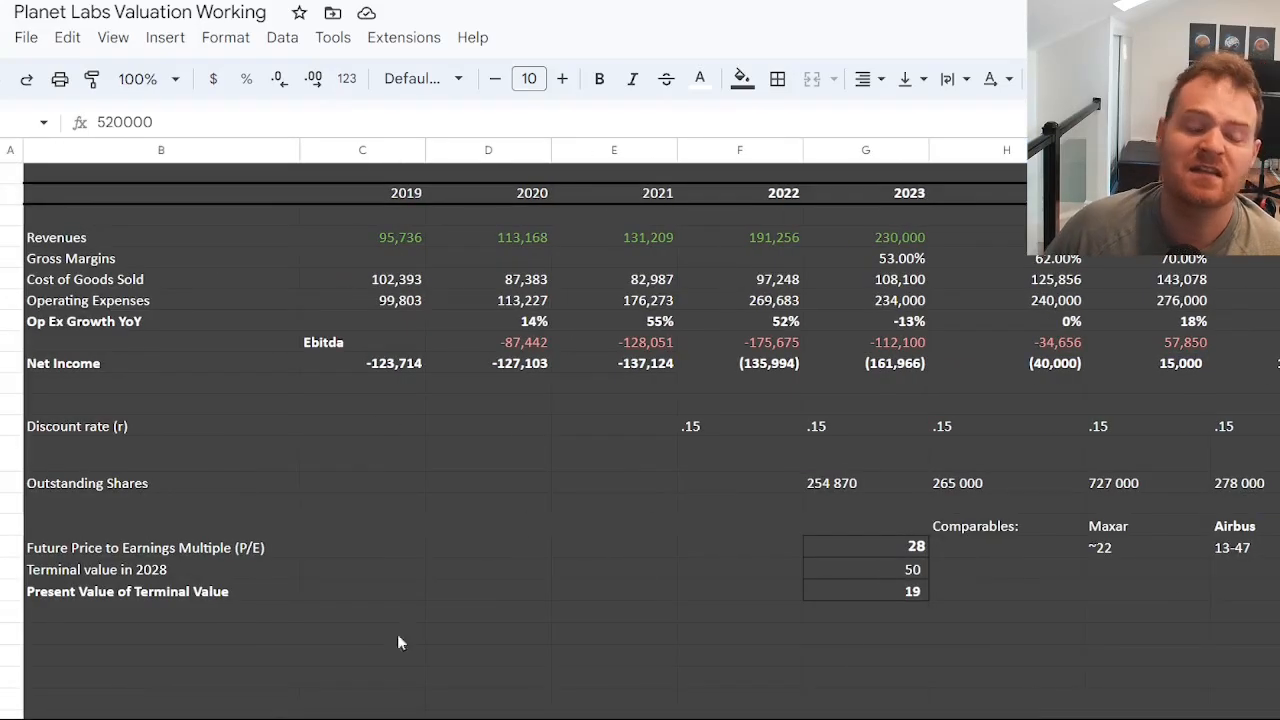
{"action": "scroll", "coordinate": [640, 430], "scroll_direction": "right", "scroll_amount": 1}
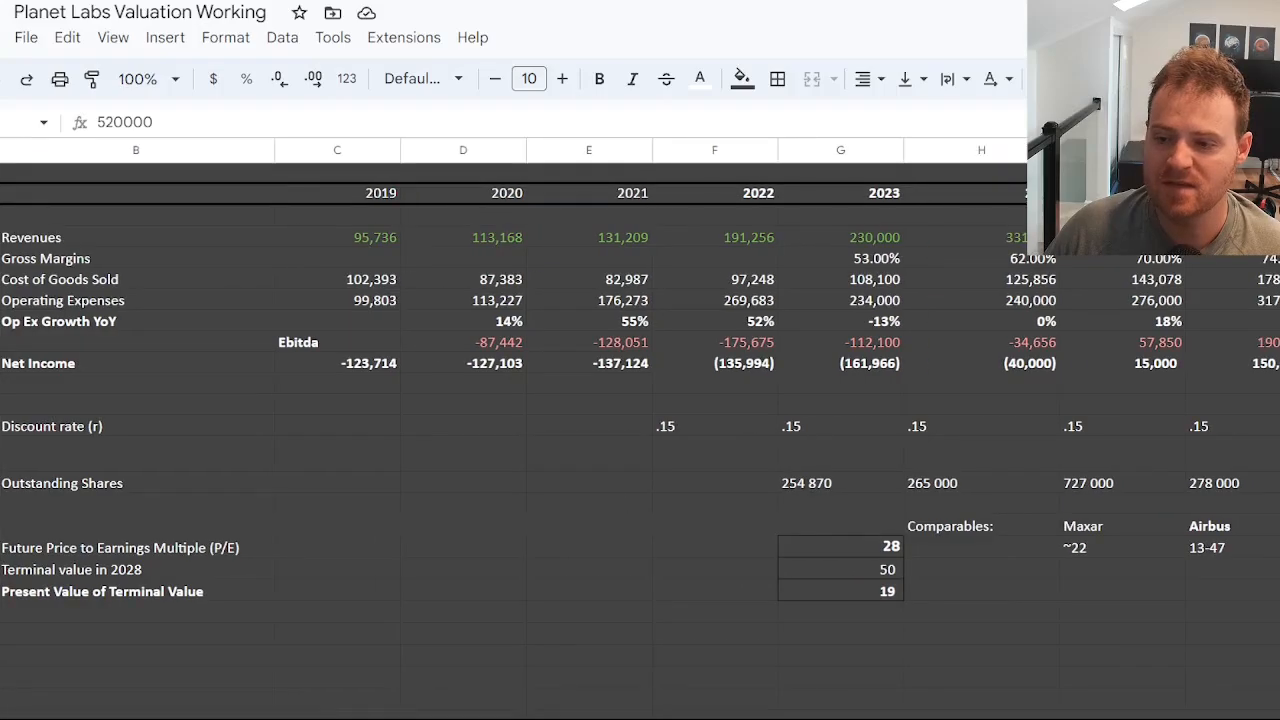
{"action": "key", "text": "Up"}
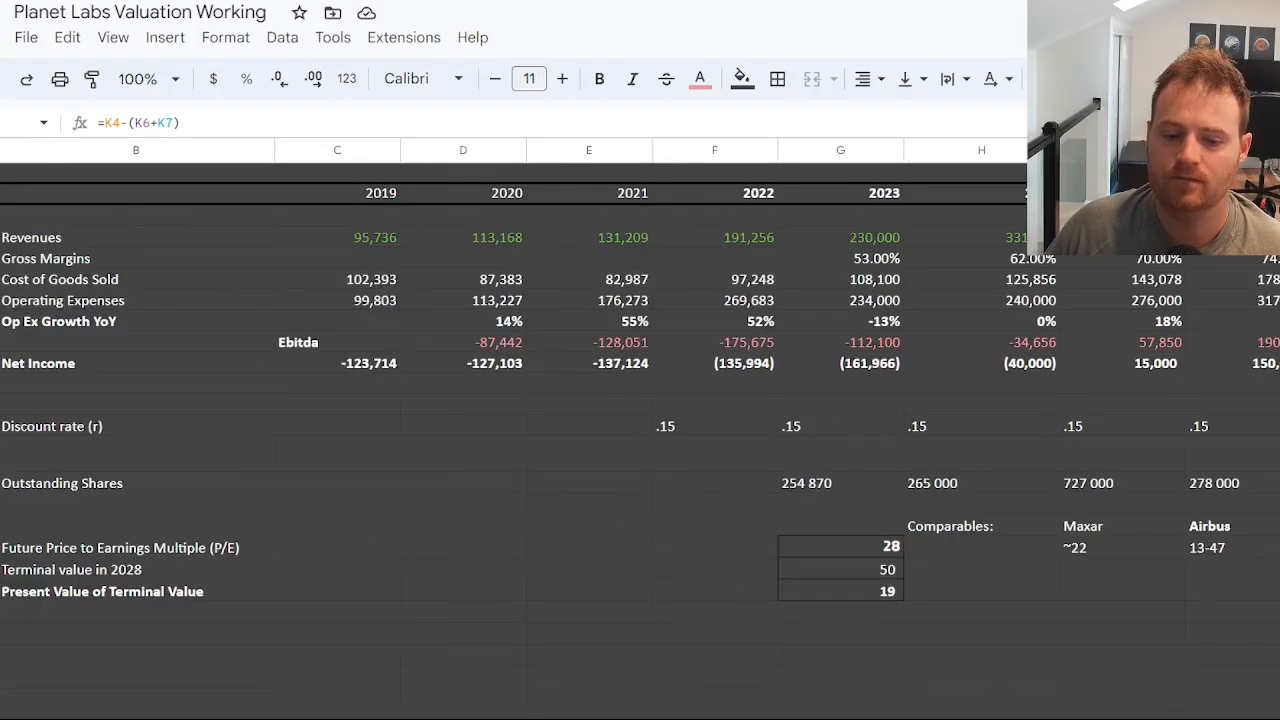
{"action": "scroll", "coordinate": [640, 400], "scroll_direction": "right", "scroll_amount": 4}
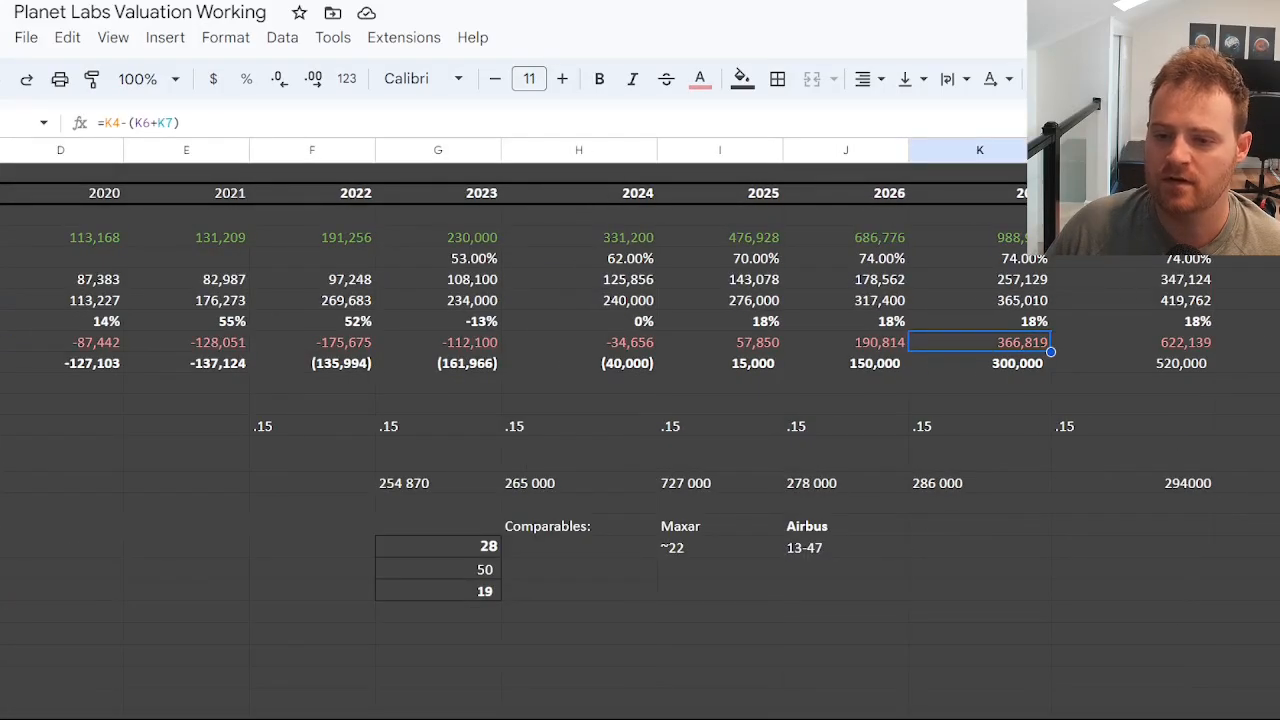
{"action": "scroll", "coordinate": [640, 430], "scroll_direction": "left", "scroll_amount": 4}
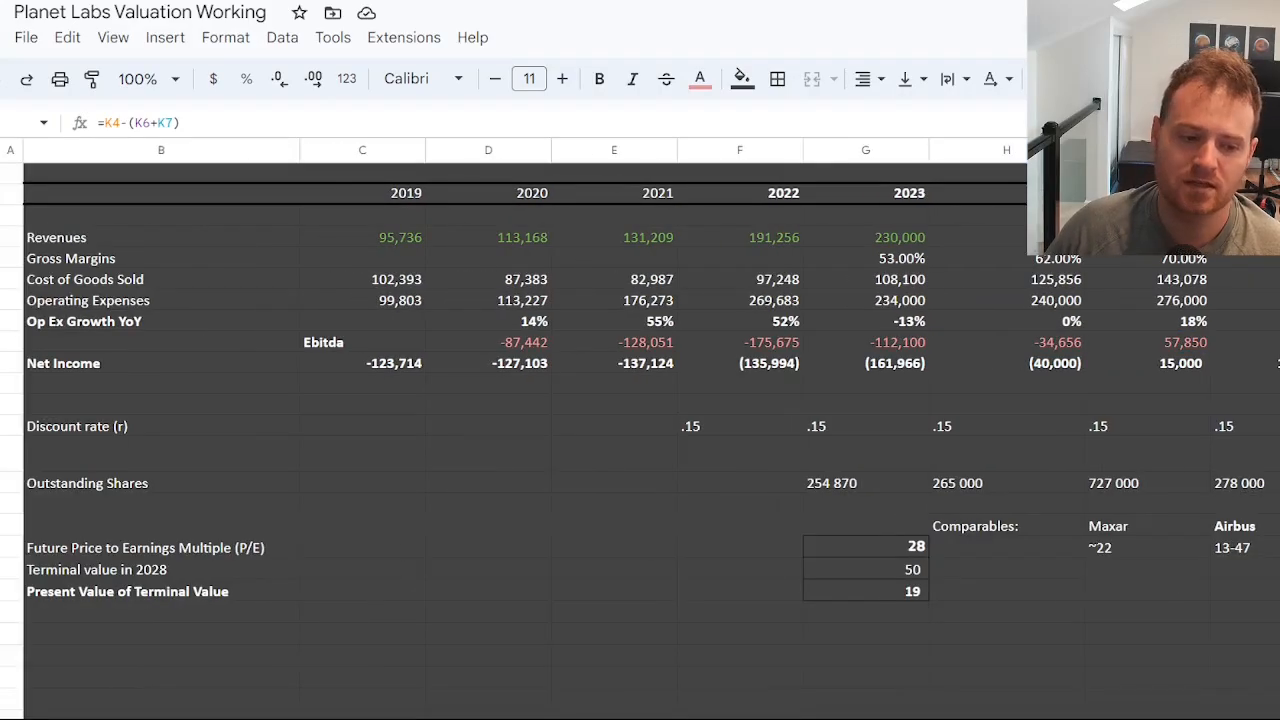
Inspect the formulas for the 2028 terminal value and its present value alongside the 2022 discount rate.
{"action": "left_click", "coordinate": [135, 572]}
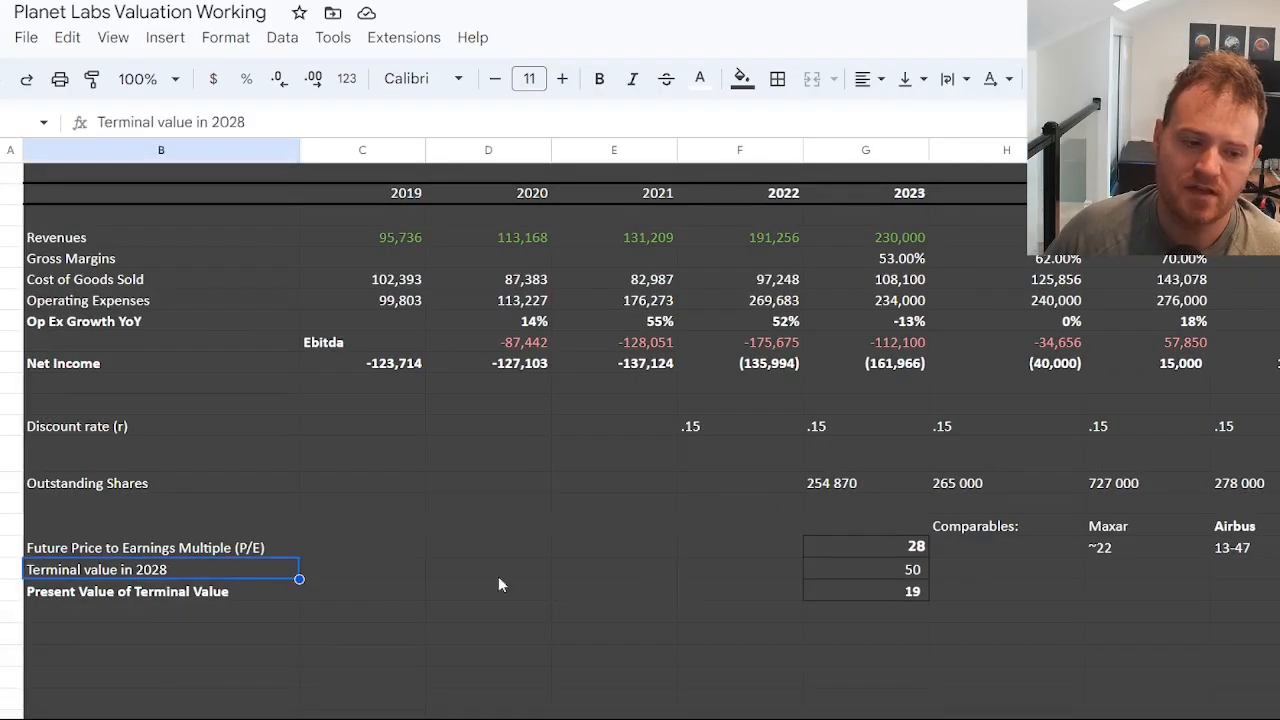
{"action": "left_click", "coordinate": [914, 572]}
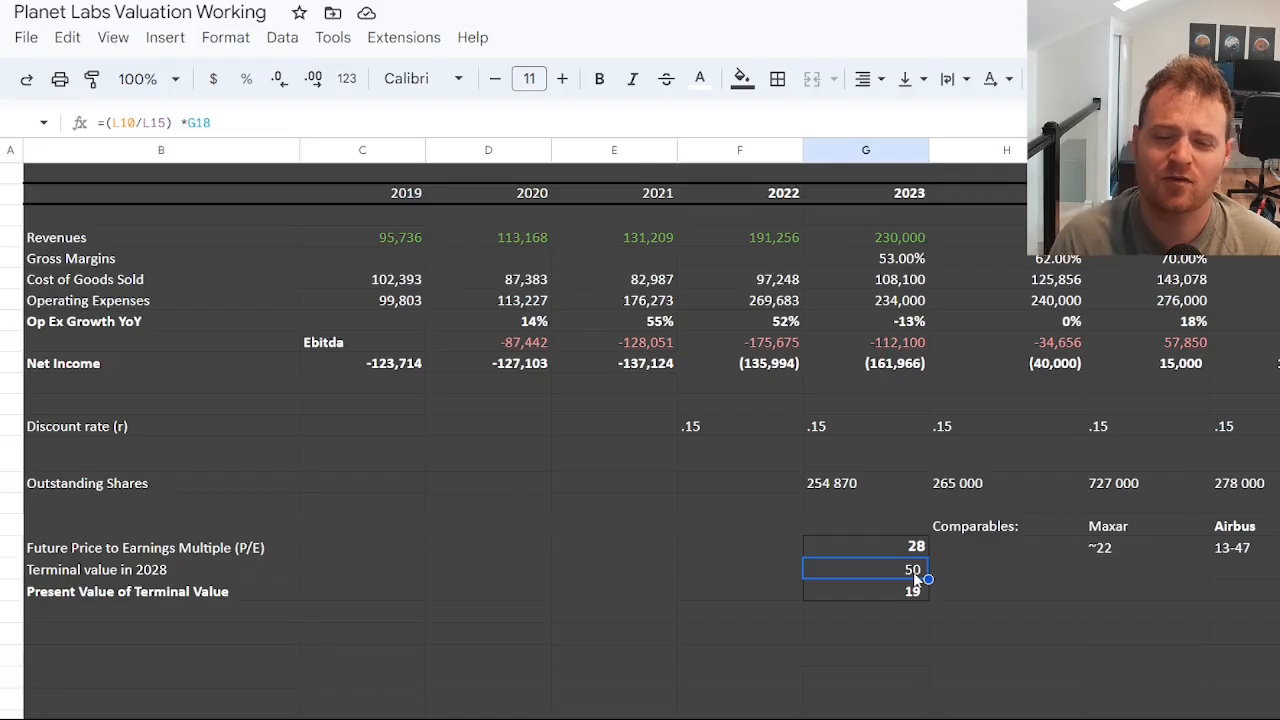
{"action": "left_click", "coordinate": [726, 436]}
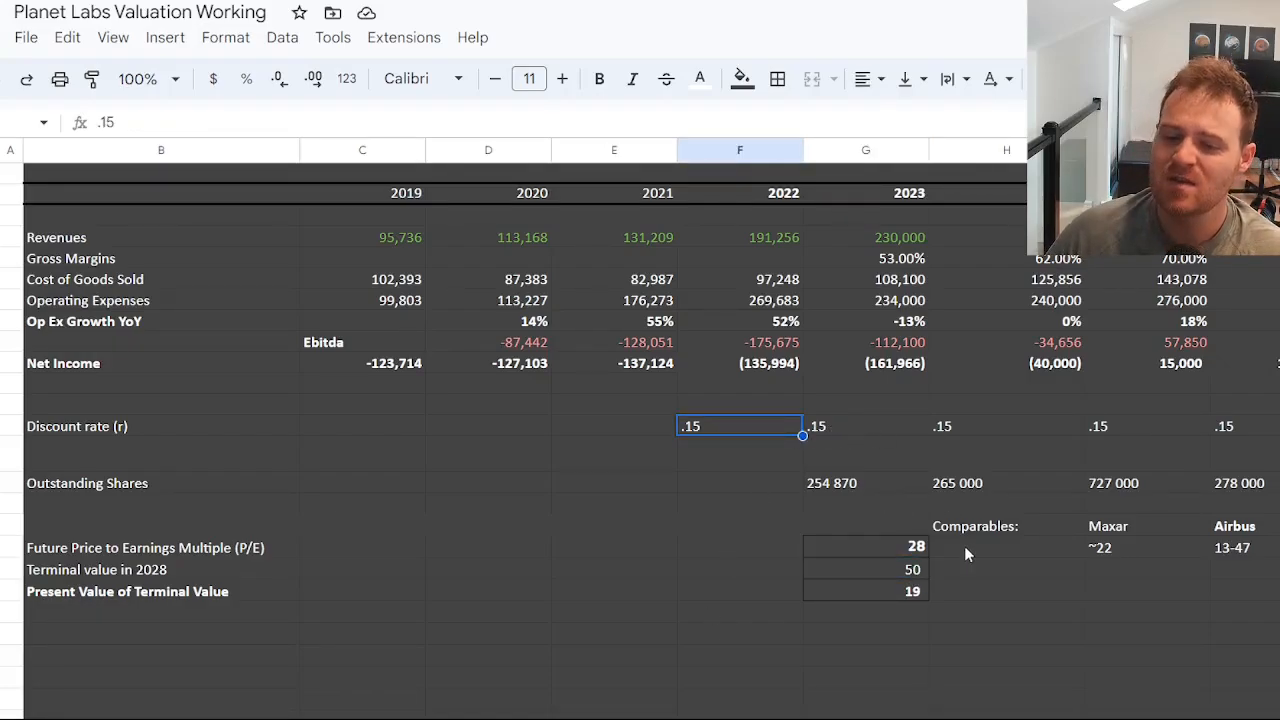
{"action": "left_click", "coordinate": [886, 594]}
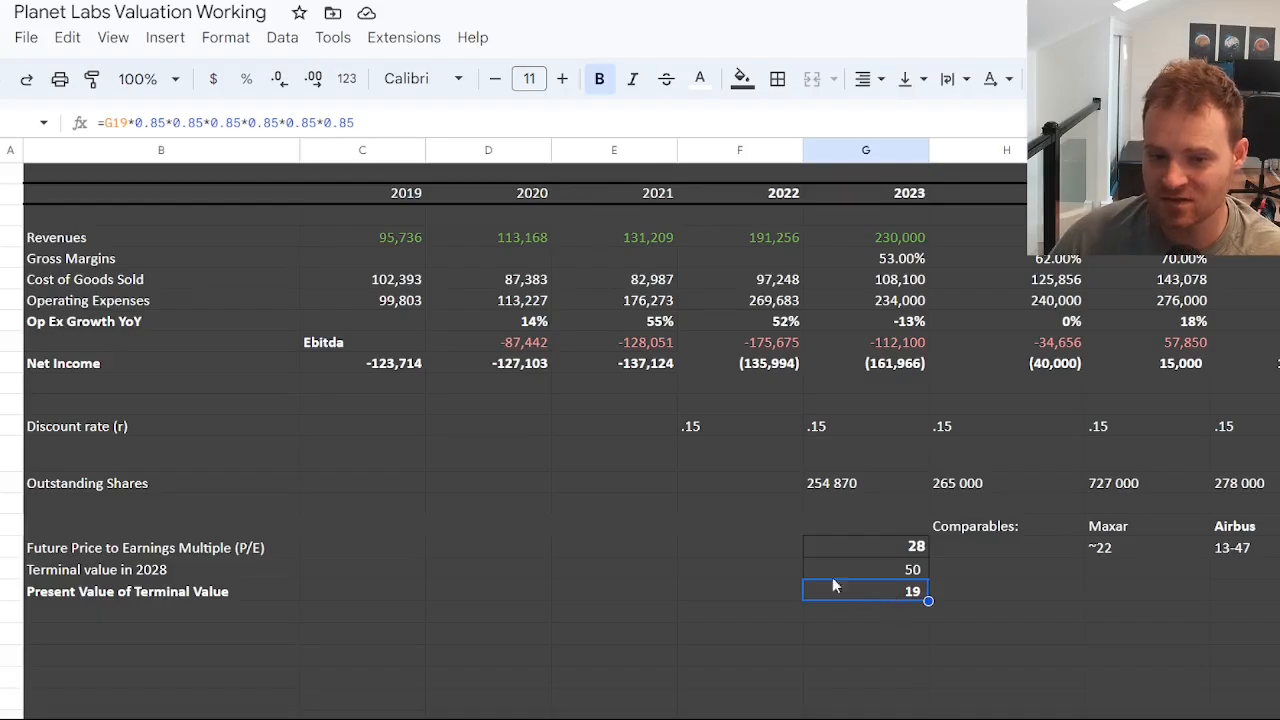
{"action": "left_click", "coordinate": [748, 422]}
Set the future price-to-earnings multiple to 20.
{"action": "left_click", "coordinate": [902, 551]}
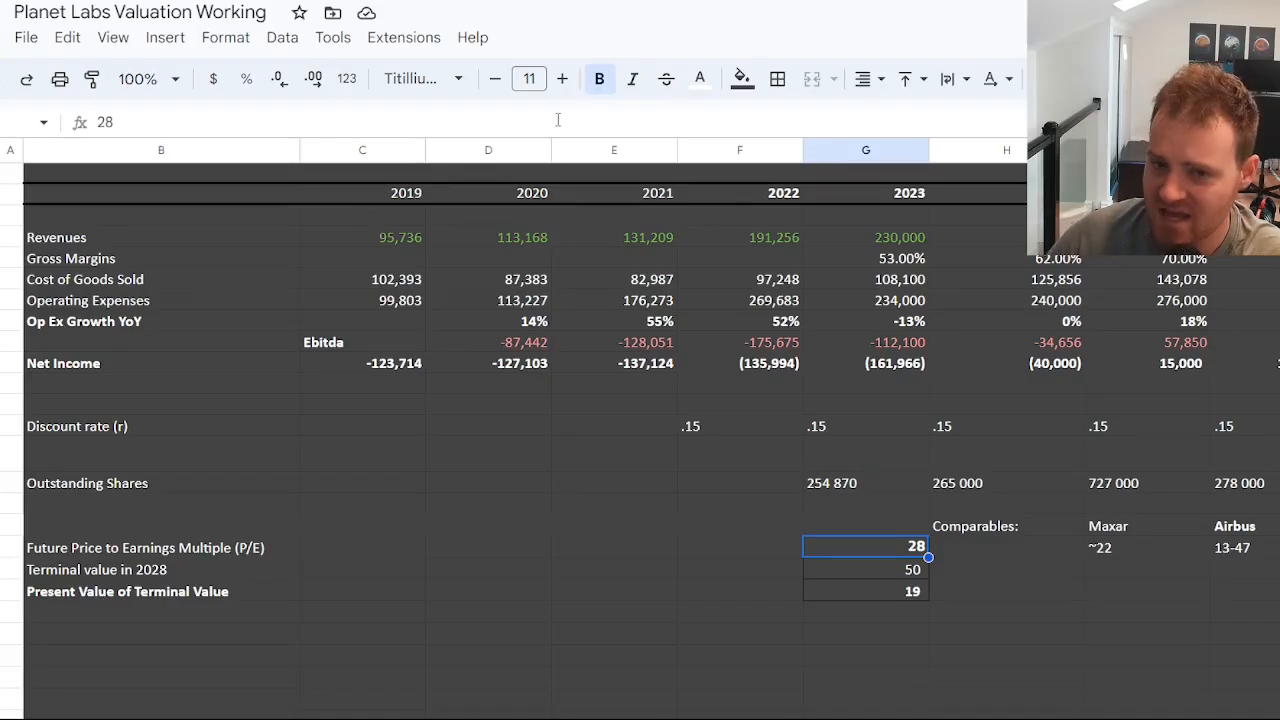
{"action": "left_click", "coordinate": [380, 118]}
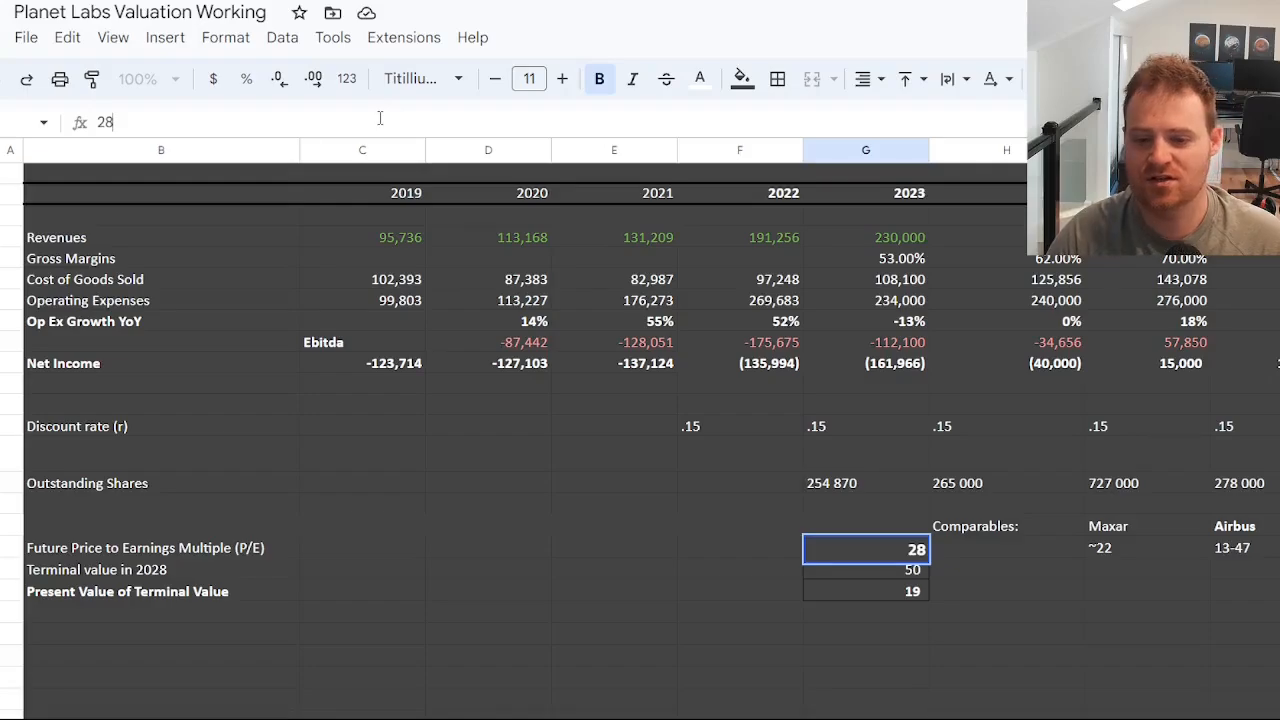
{"action": "key", "text": "BackSpace"}
{"action": "type", "text": "0"}
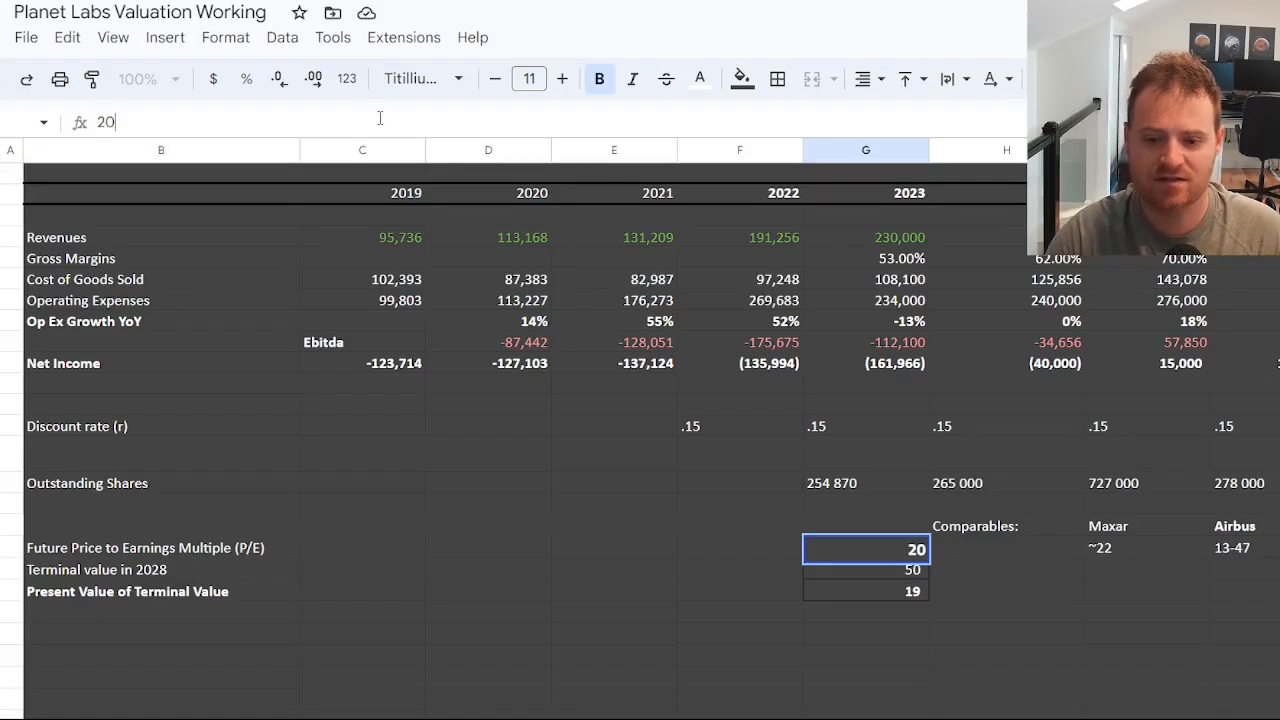
{"action": "key", "text": "Return"}
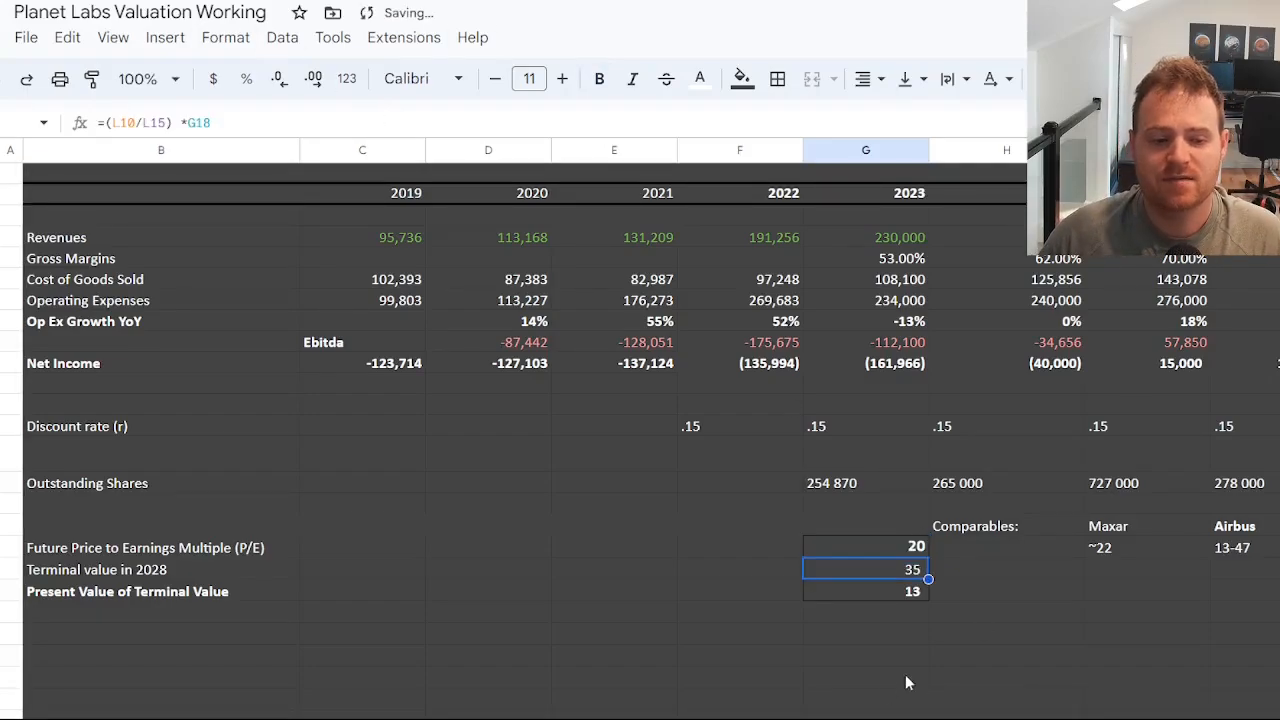
Check the recalculated present value and terminal value against the 2028 net income projection.
{"action": "left_click", "coordinate": [895, 593]}
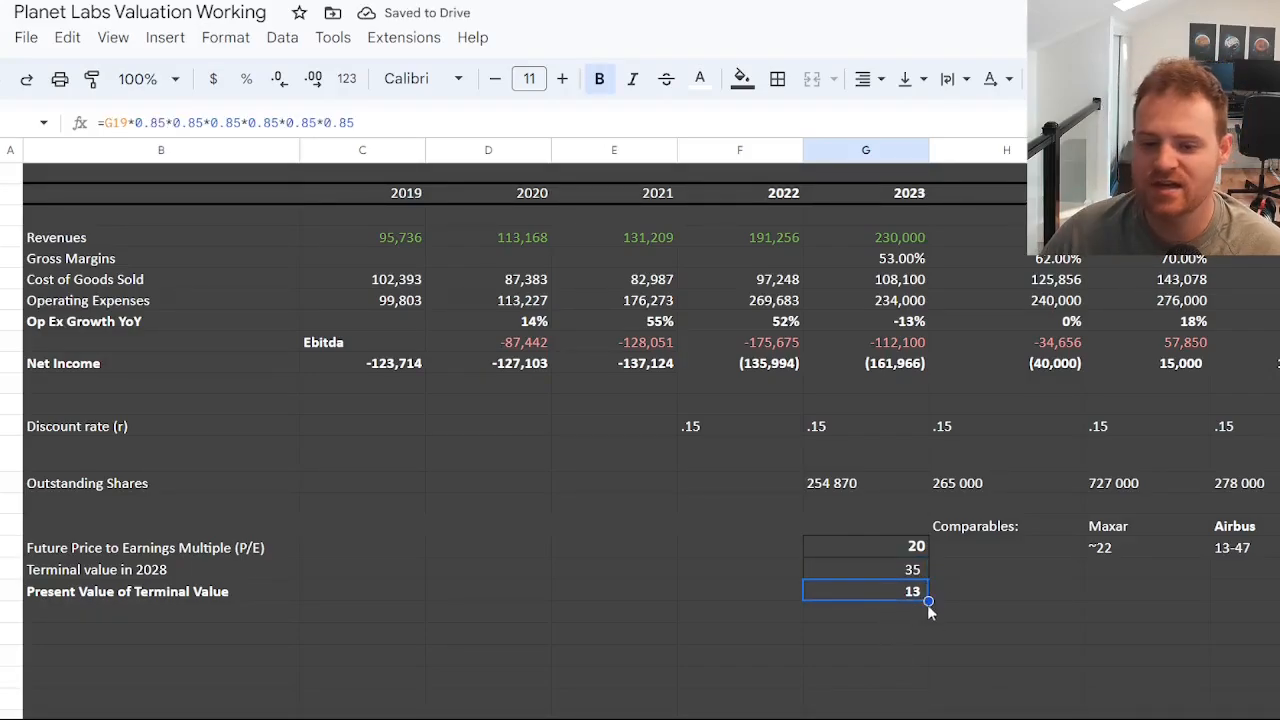
{"action": "left_click", "coordinate": [893, 569]}
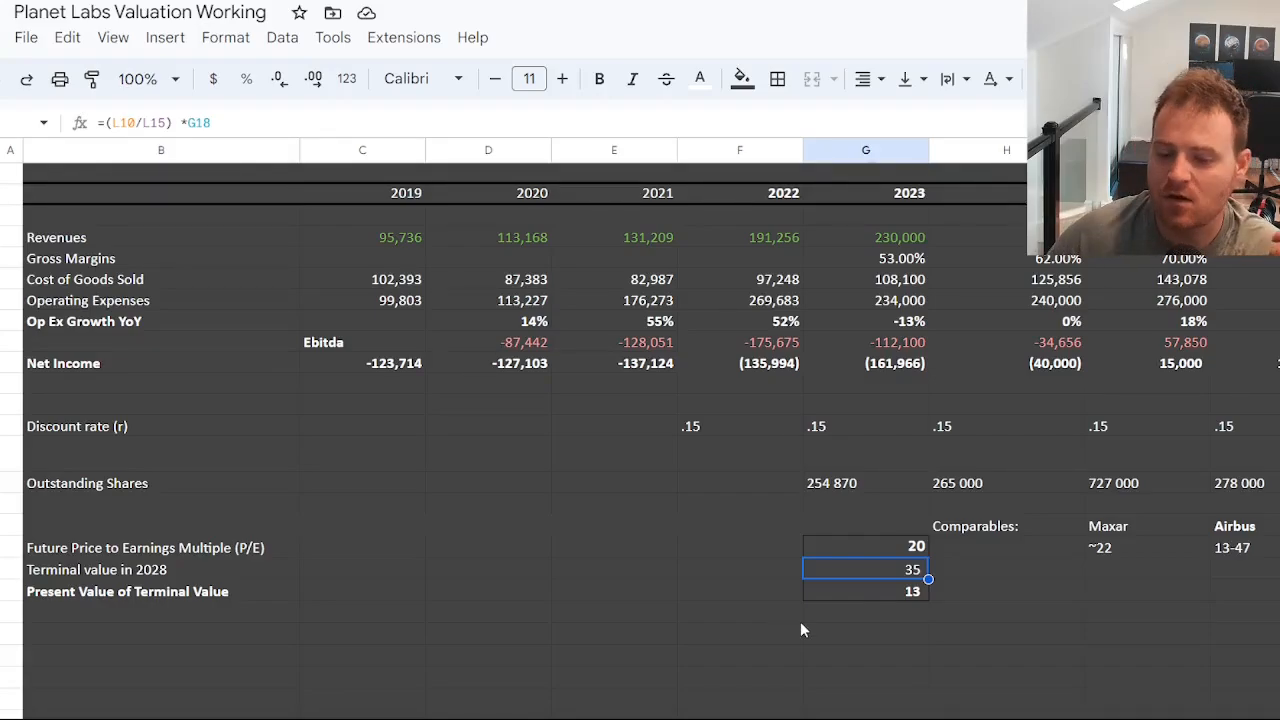
{"action": "scroll", "coordinate": [640, 430], "scroll_direction": "right", "scroll_amount": 2}
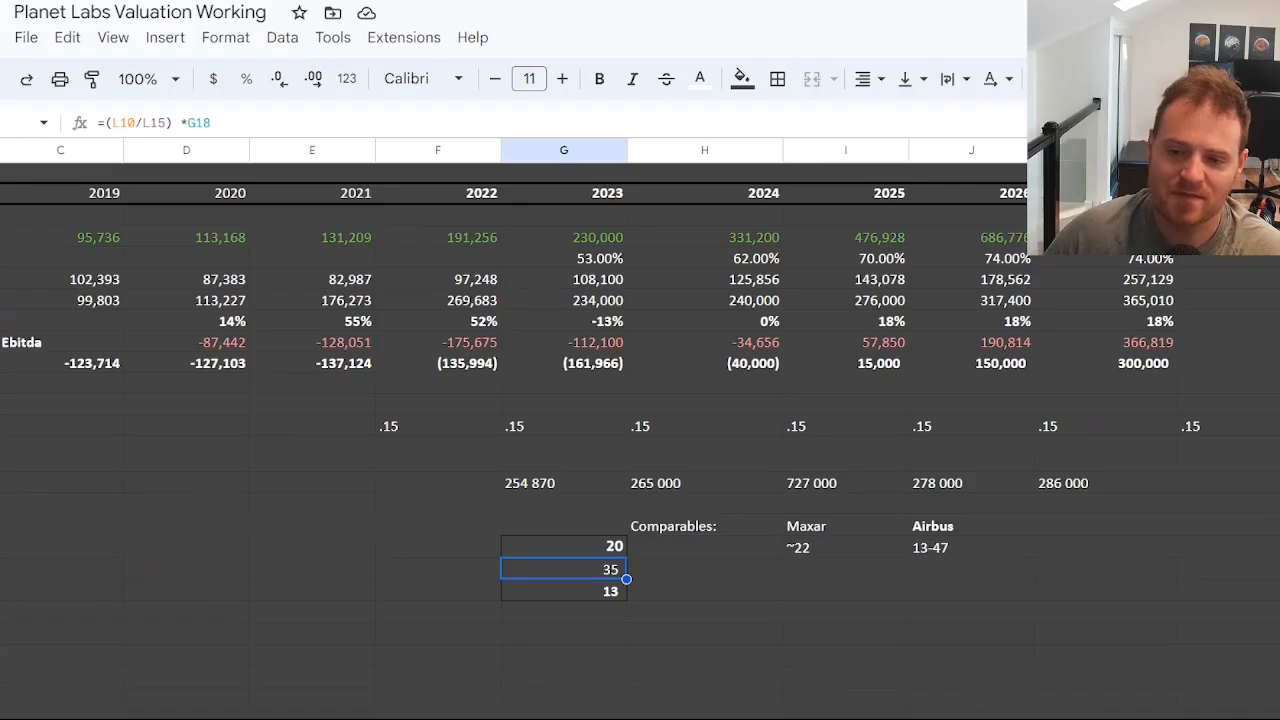
{"action": "left_click", "coordinate": [1228, 363]}
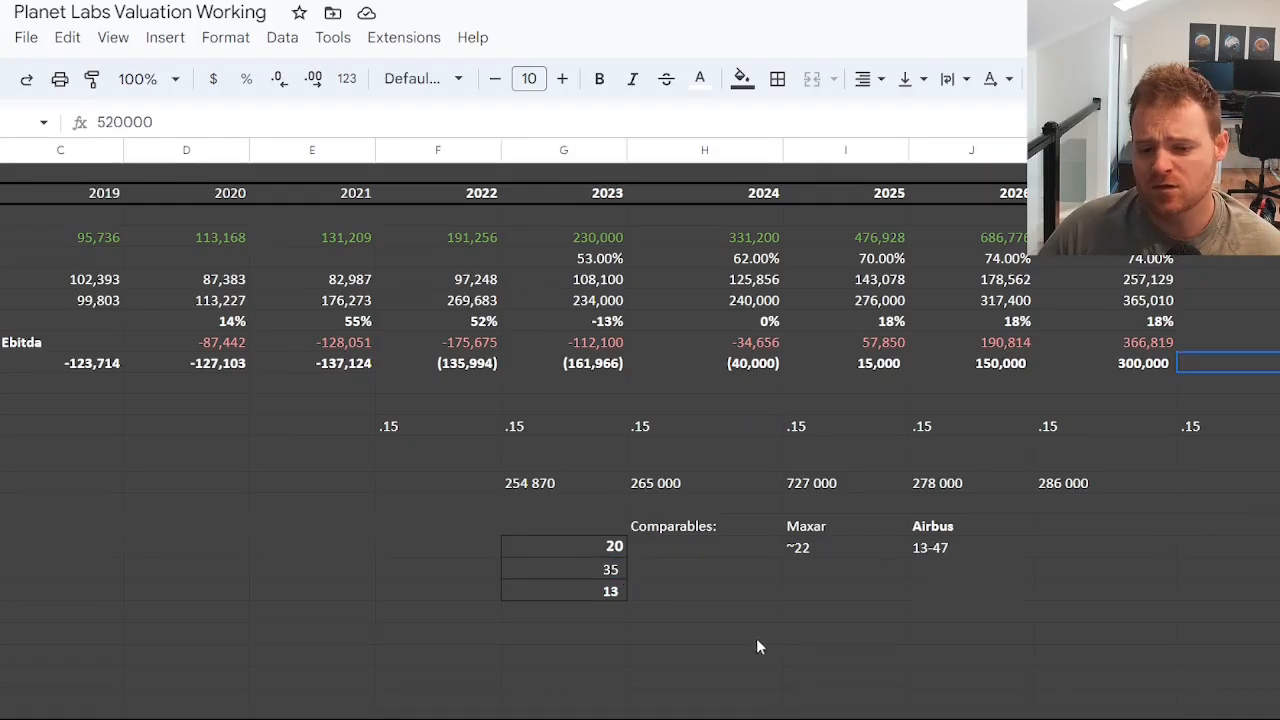
{"action": "scroll", "coordinate": [640, 430], "scroll_direction": "left", "scroll_amount": 2}
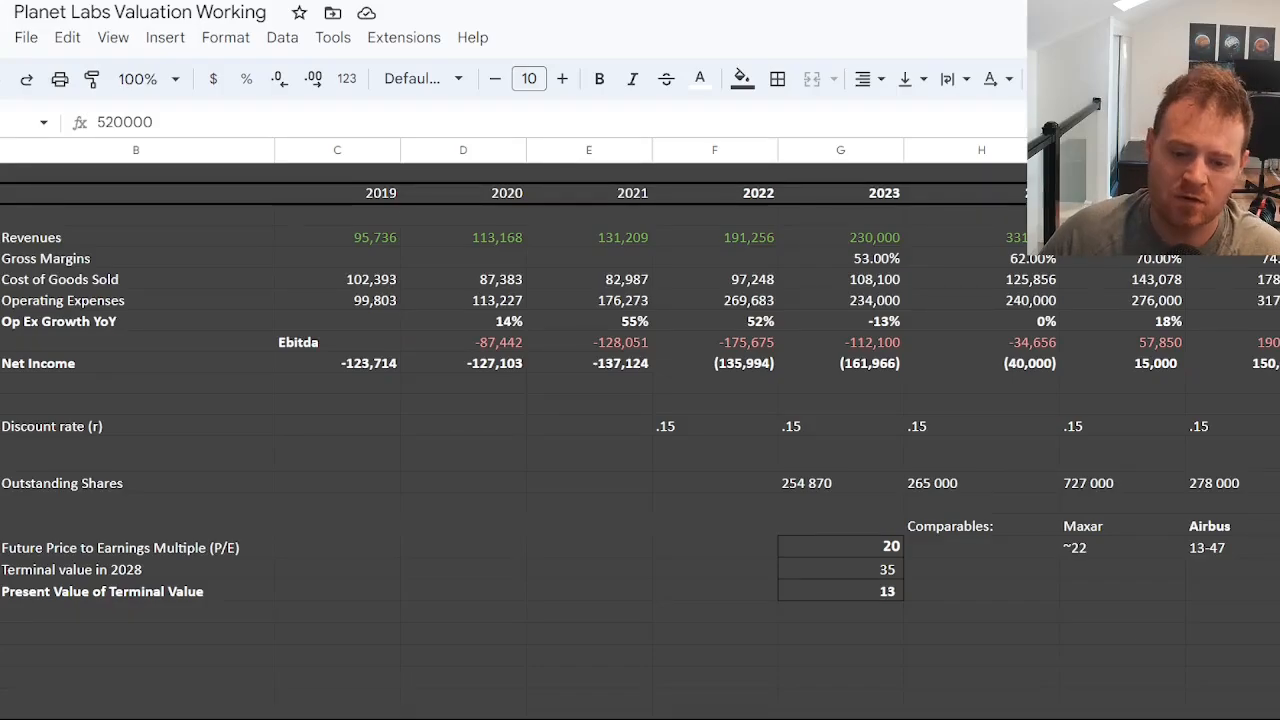
{"action": "scroll", "coordinate": [640, 430], "scroll_direction": "right", "scroll_amount": 2}
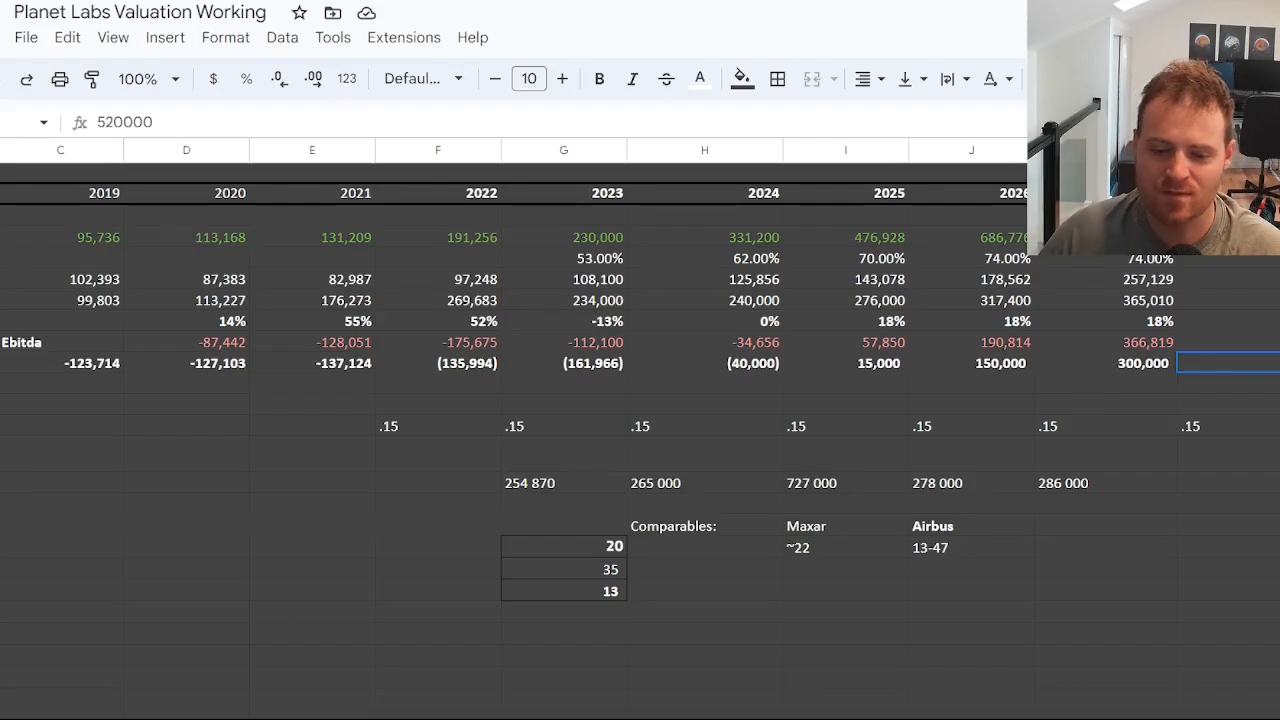
{"action": "scroll", "coordinate": [640, 430], "scroll_direction": "left", "scroll_amount": 2}
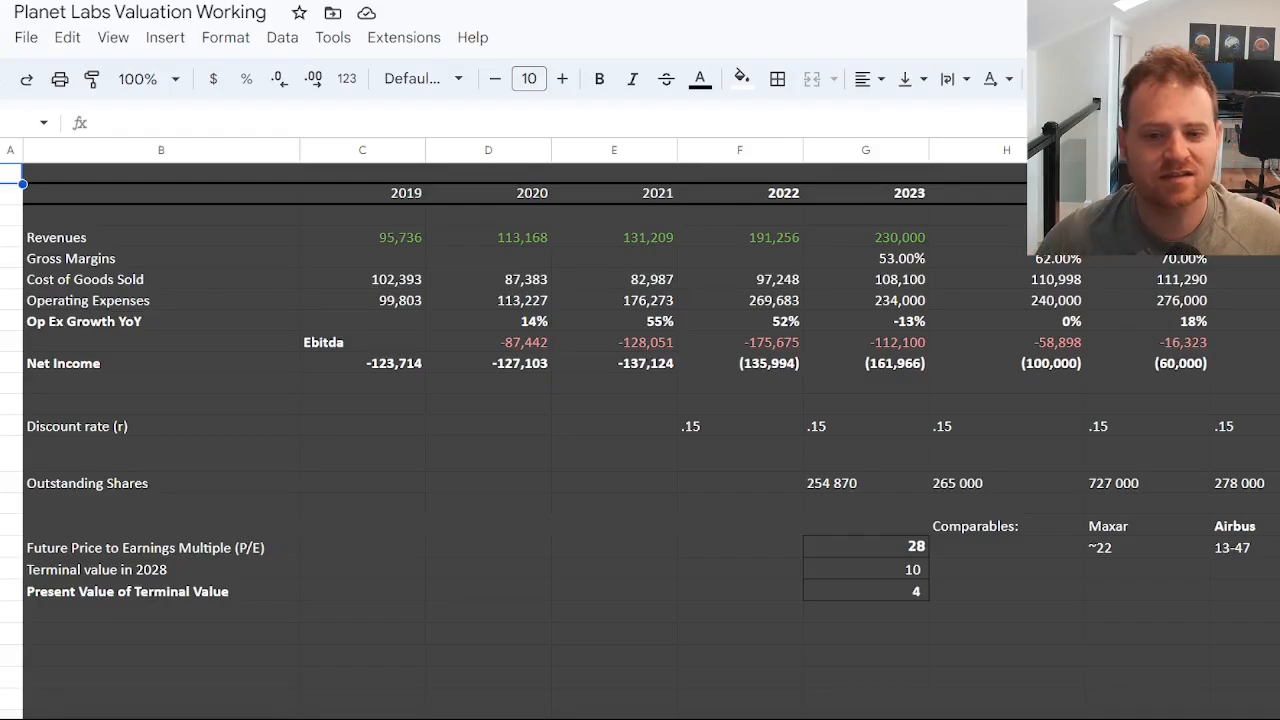
Check the 2023 revenue in the lower-income scenario and open the sheet with the consolidated revenue and gross profit charts.
{"action": "left_click", "coordinate": [898, 232]}
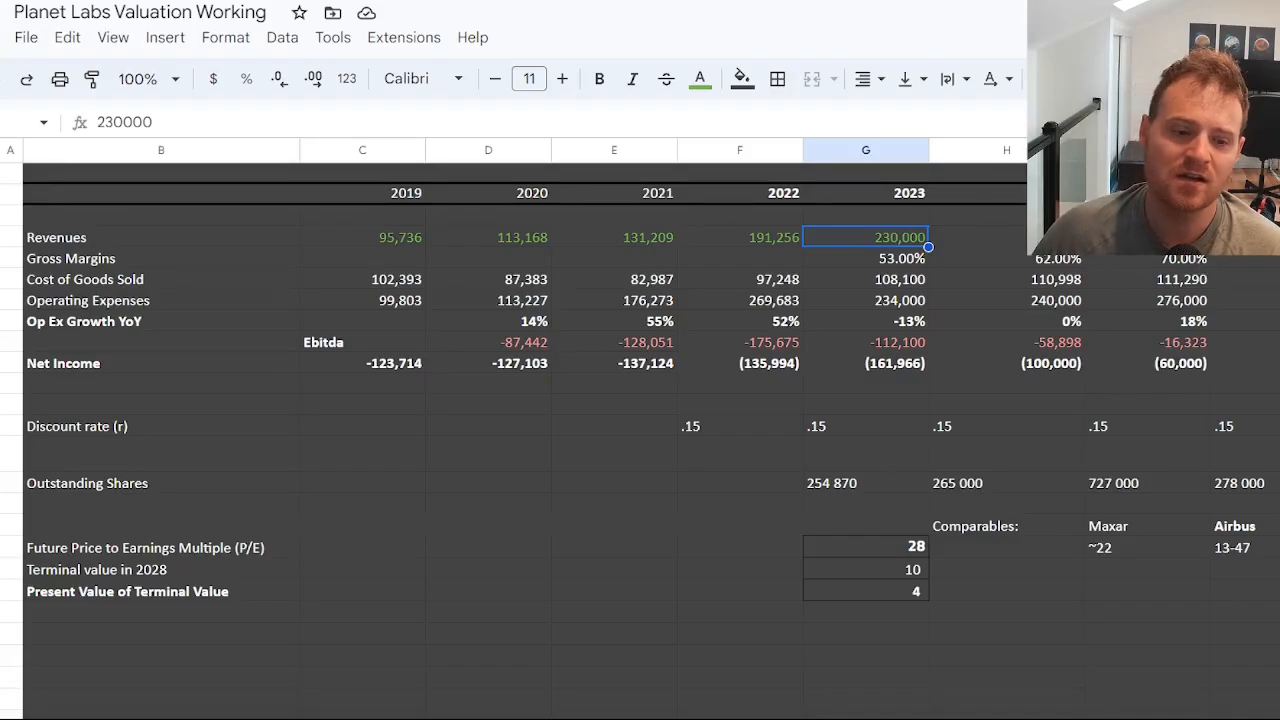
{"action": "left_click", "coordinate": [558, 719]}
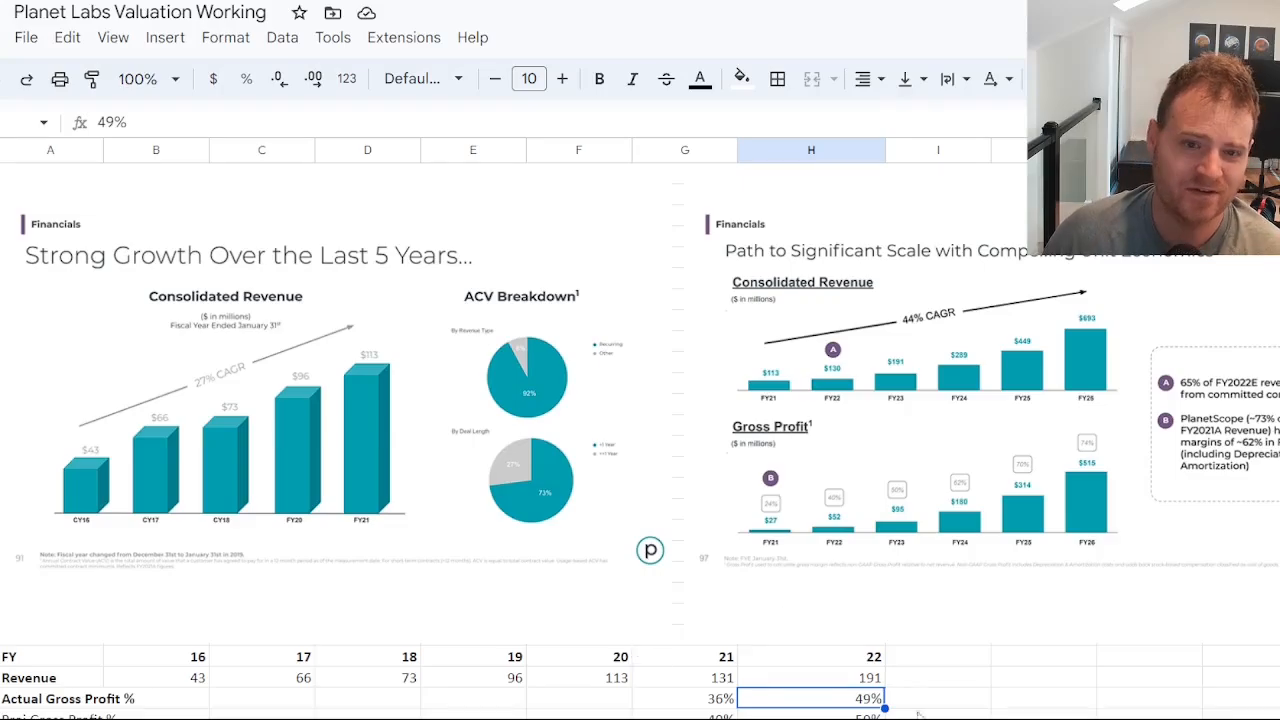
Open the lower-income scenario sheet and check the revenue growth formulas for 2024, 2025 and 2028.
{"action": "left_click", "coordinate": [480, 717]}
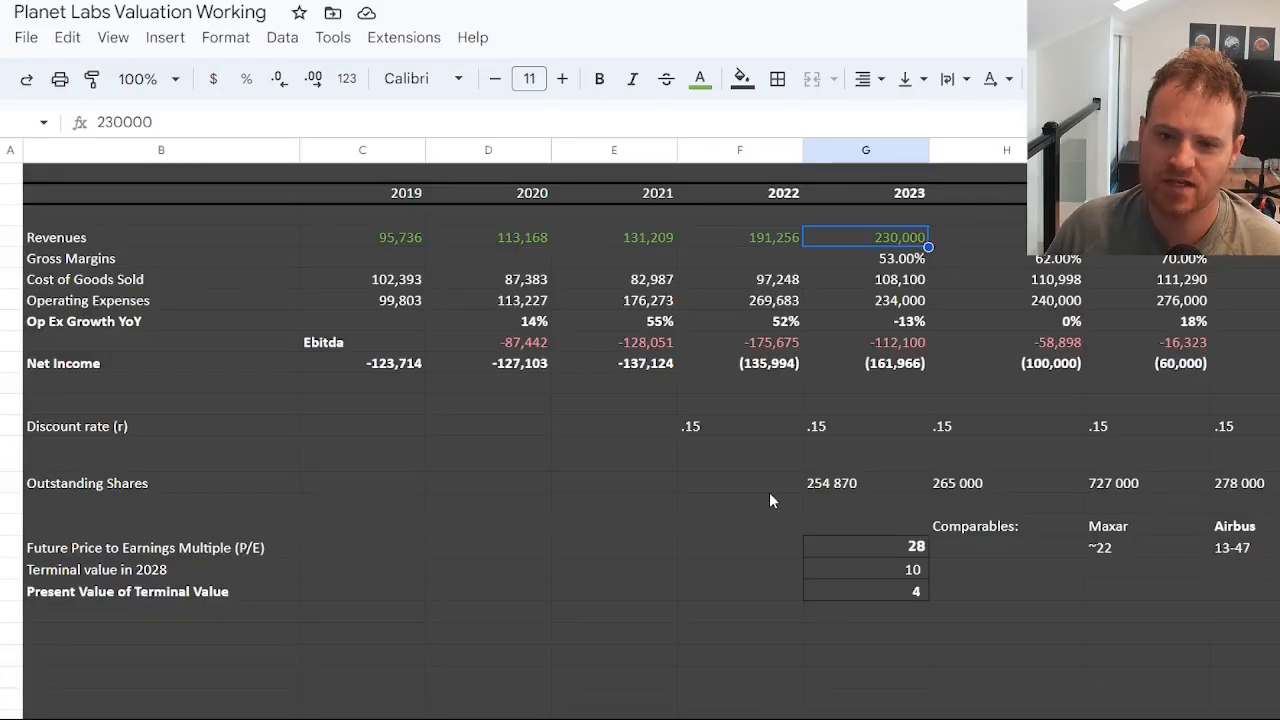
{"action": "key", "text": "Right"}
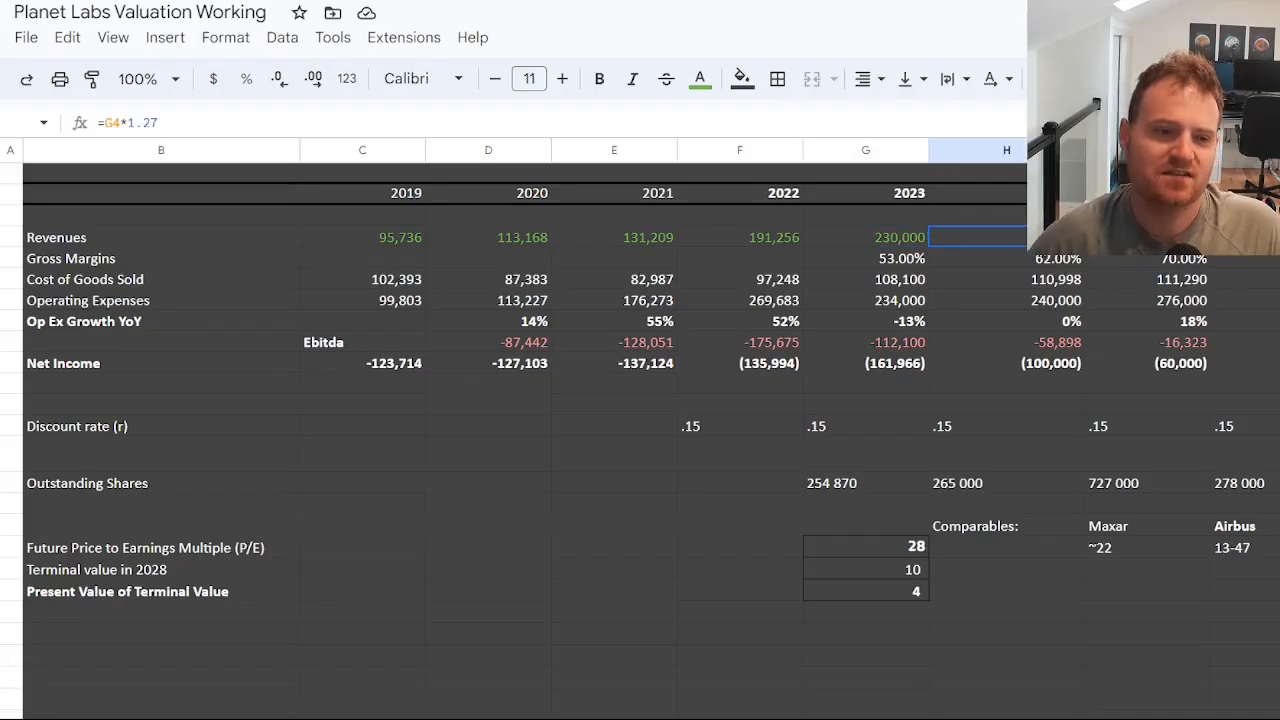
{"action": "key", "text": "Right"}
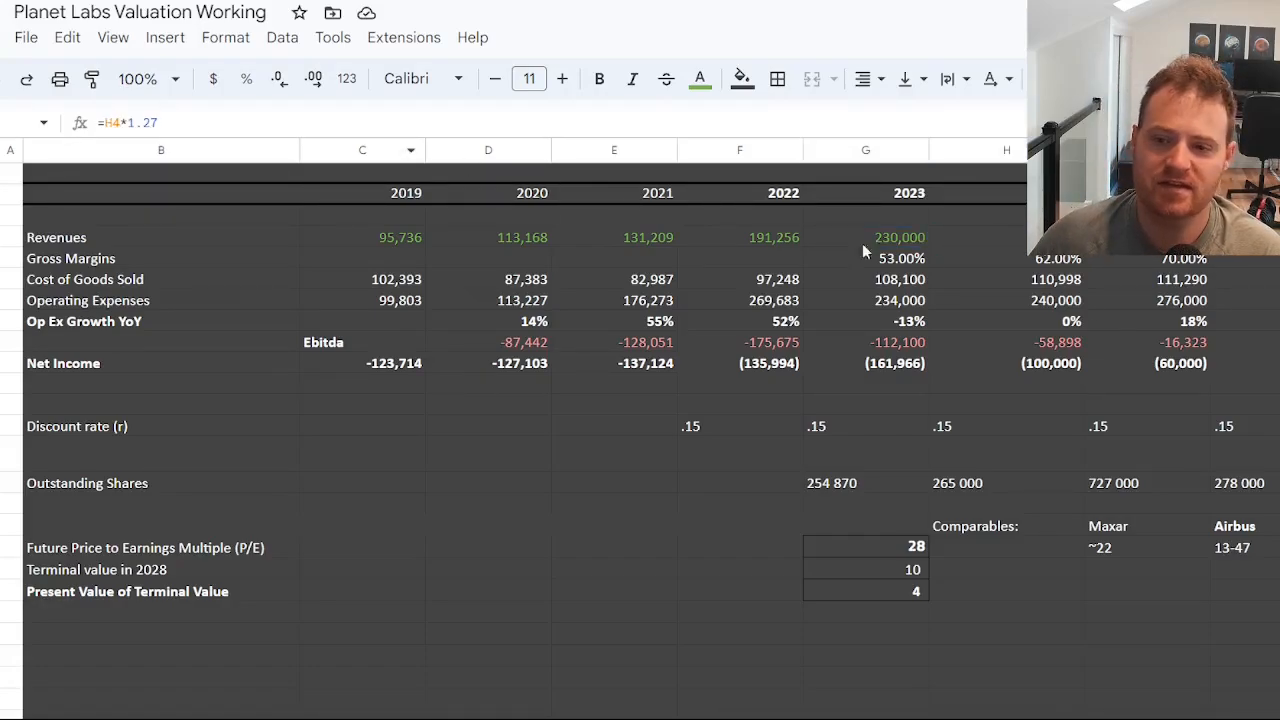
{"action": "scroll", "coordinate": [640, 430], "scroll_direction": "right", "scroll_amount": 3}
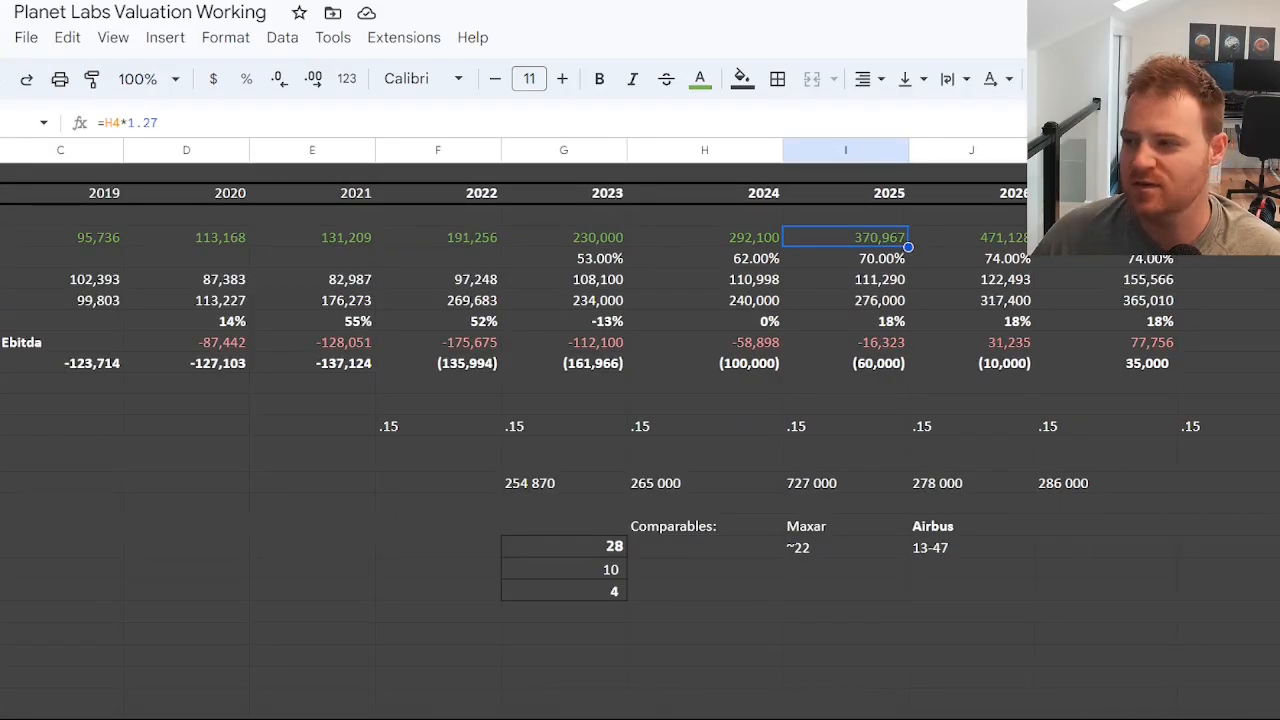
{"action": "scroll", "coordinate": [640, 430], "scroll_direction": "right", "scroll_amount": 1}
{"action": "scroll", "coordinate": [640, 430], "scroll_direction": "right", "scroll_amount": 2}
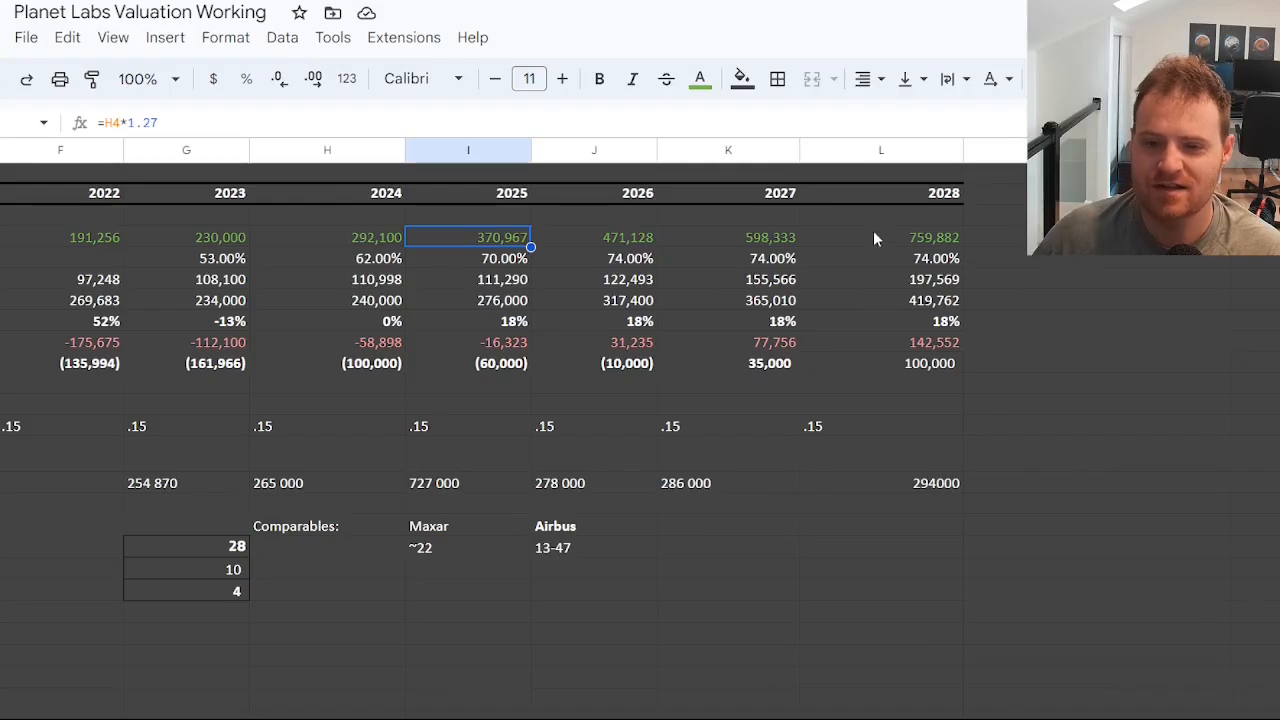
{"action": "left_click", "coordinate": [935, 243]}
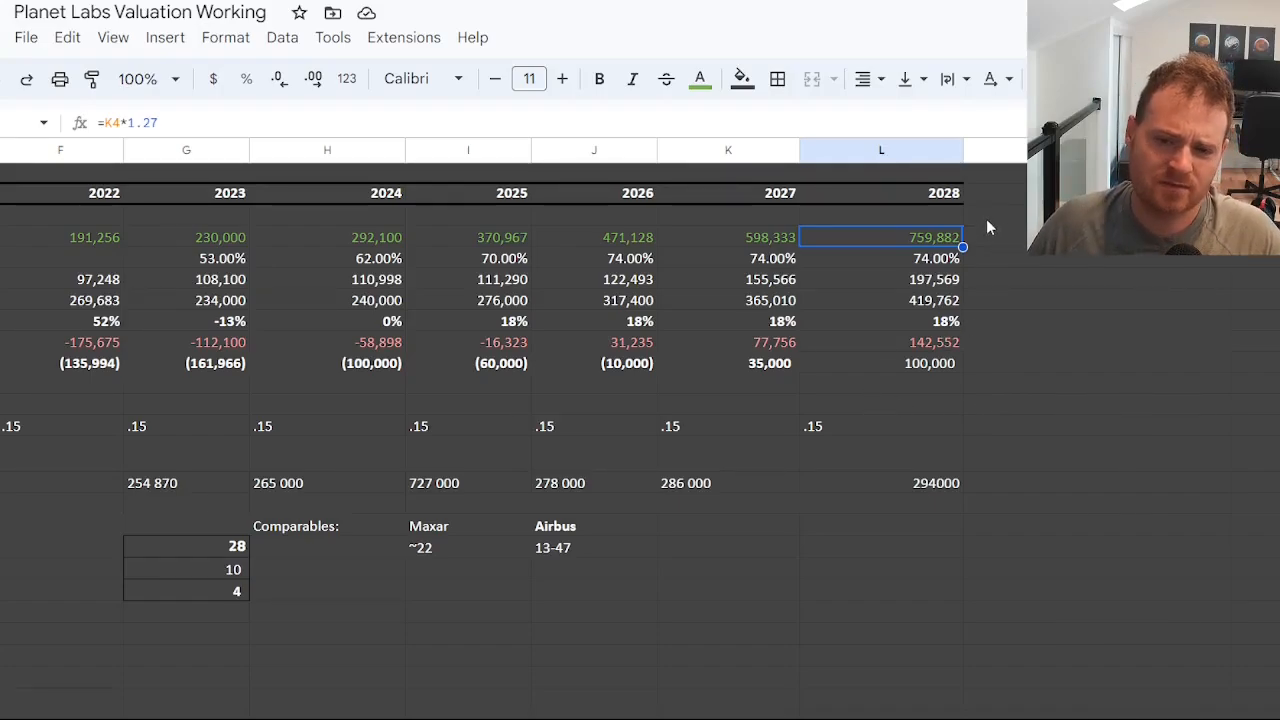
Check the 2028 net income projection and the formula behind the 2026 cost of goods sold.
{"action": "left_click", "coordinate": [930, 366]}
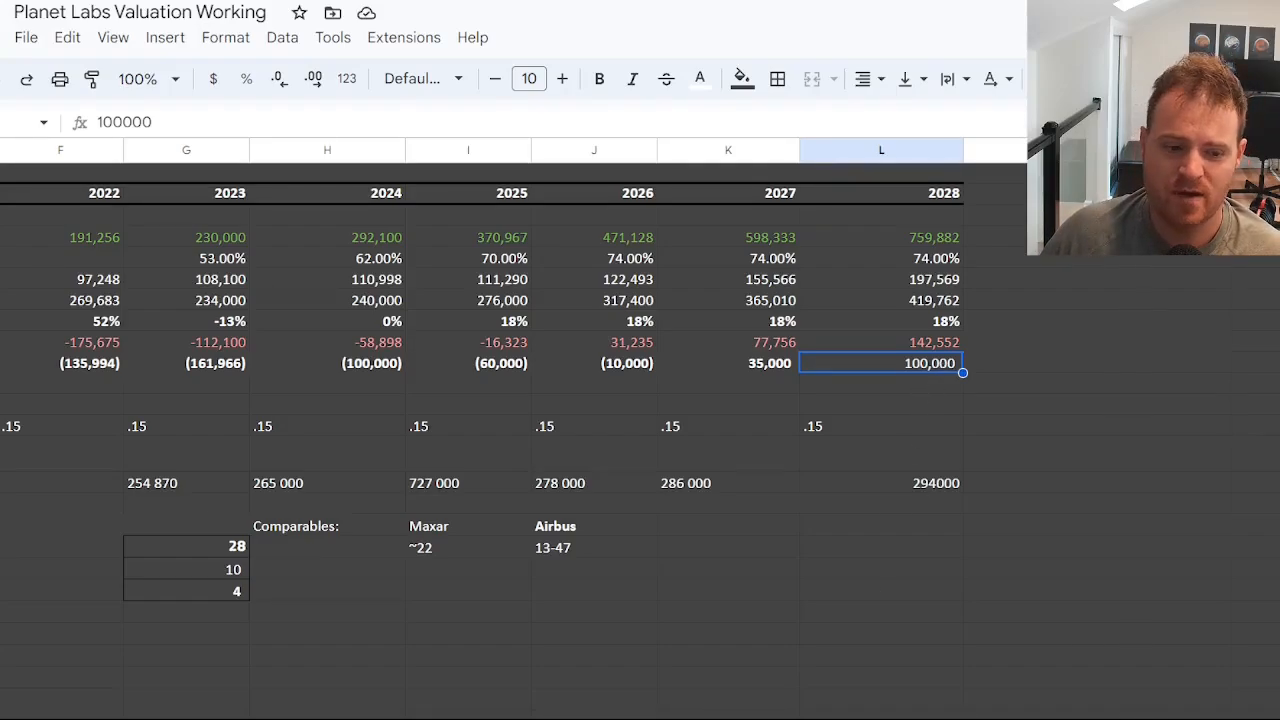
{"action": "scroll", "coordinate": [520, 440], "scroll_direction": "left", "scroll_amount": 6}
{"action": "scroll", "coordinate": [520, 440], "scroll_direction": "right", "scroll_amount": 7}
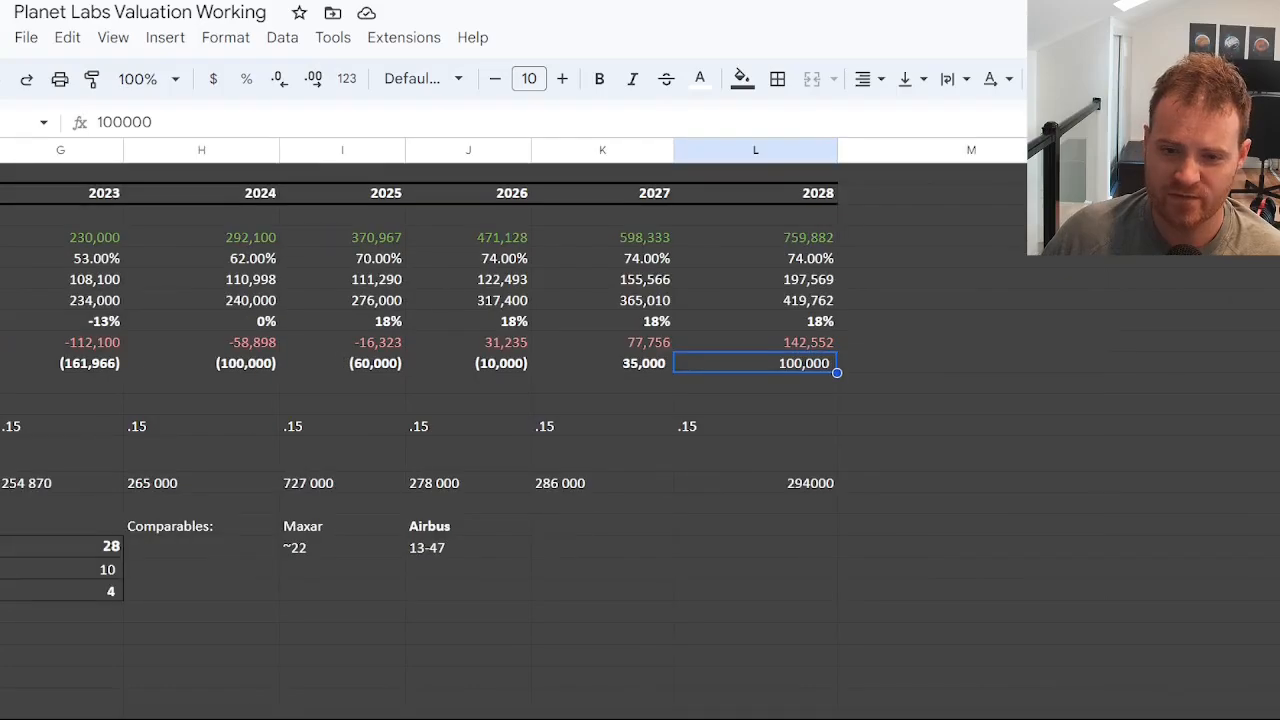
{"action": "scroll", "coordinate": [520, 440], "scroll_direction": "left", "scroll_amount": 4}
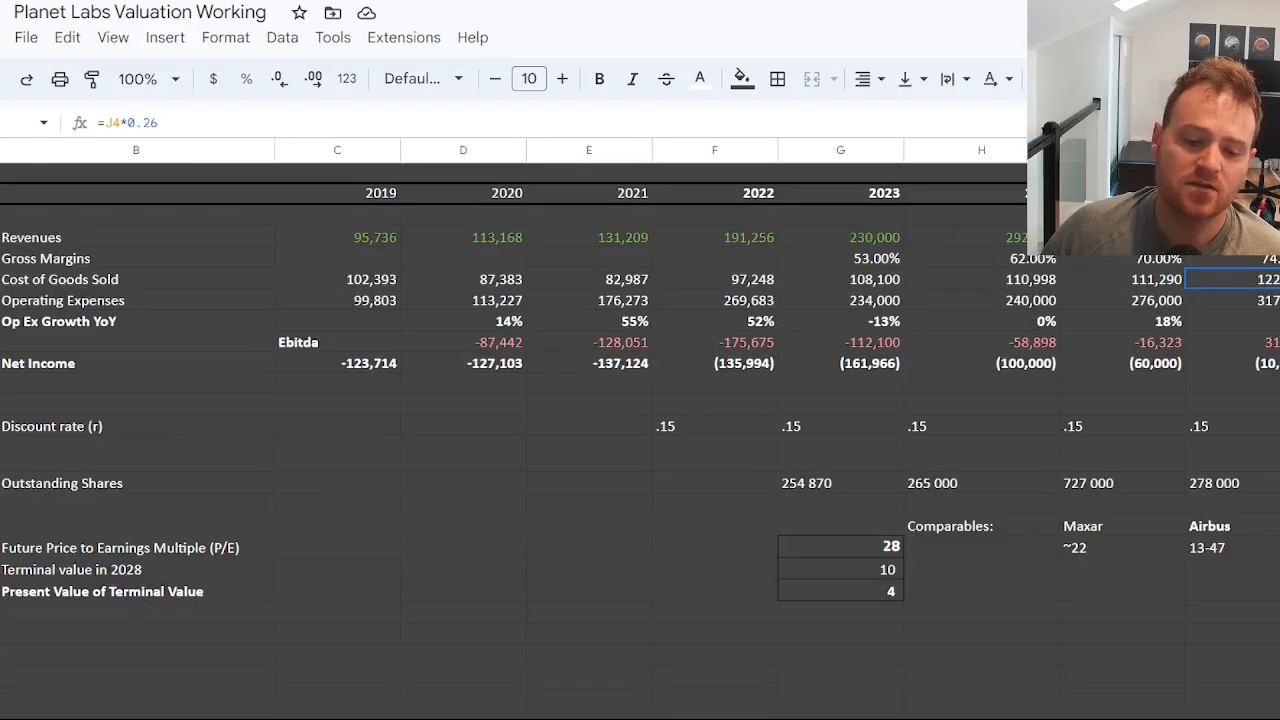
{"action": "scroll", "coordinate": [672, 376], "scroll_direction": "right", "scroll_amount": 3}
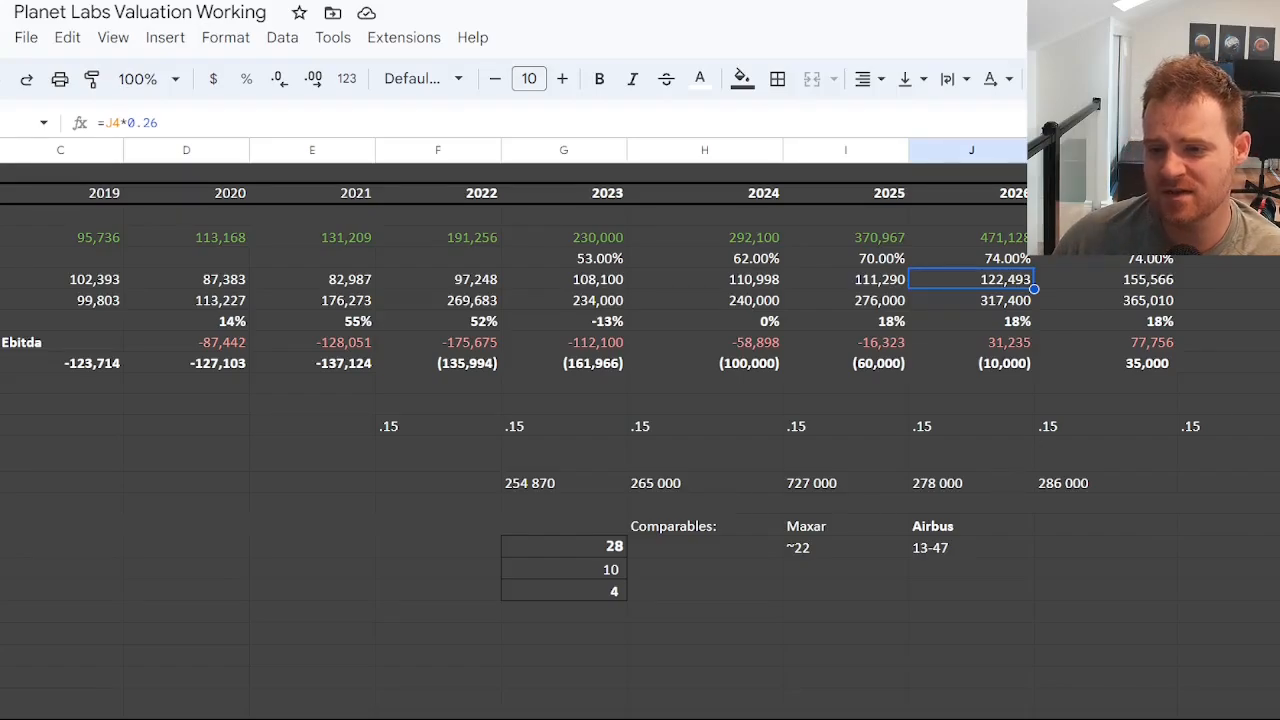
Review the projected gross margins from 2023 to 2028 against the 2028 net income.
{"action": "left_click_drag", "start_coordinate": [1230, 258], "coordinate": [572, 270]}
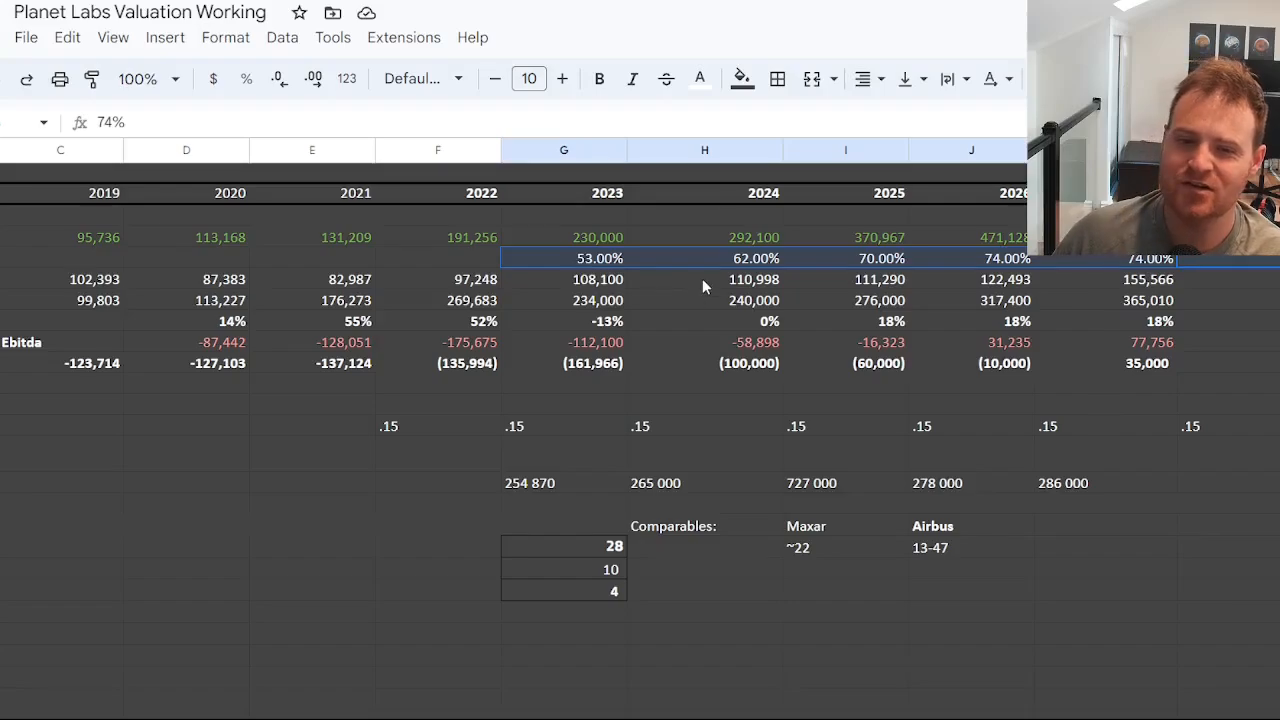
{"action": "left_click", "coordinate": [758, 264]}
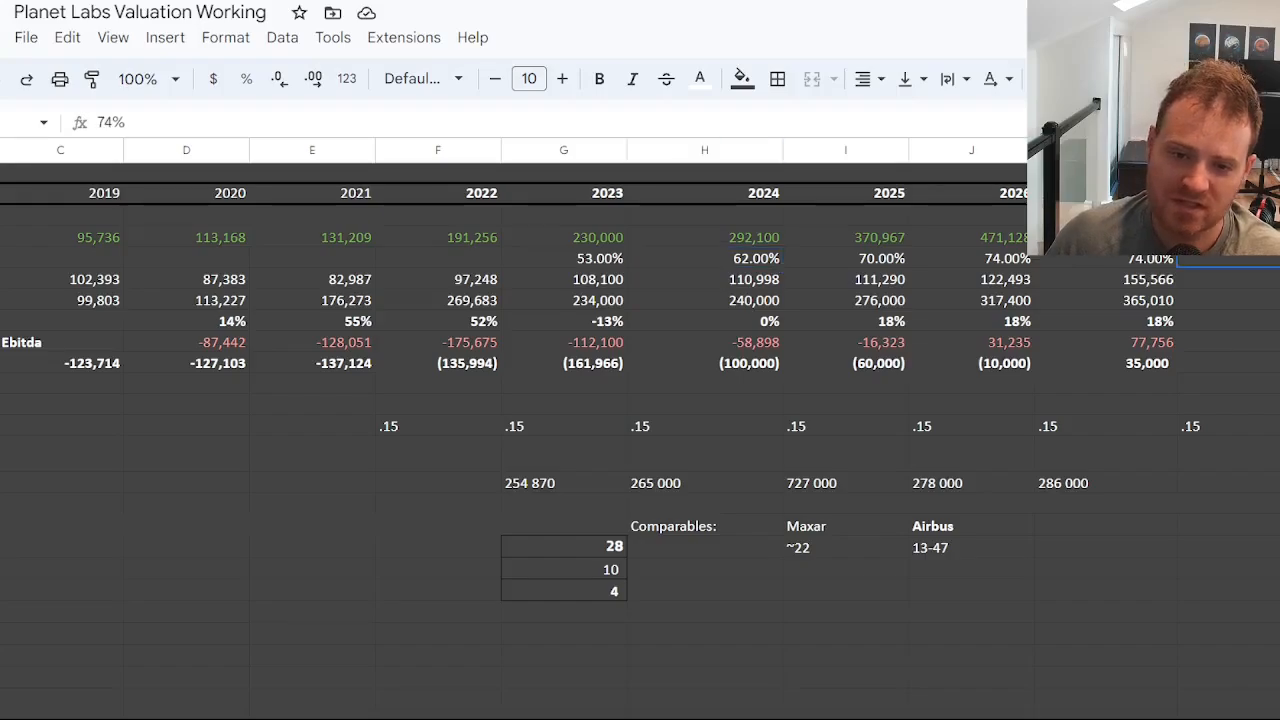
{"action": "left_click", "coordinate": [1256, 264]}
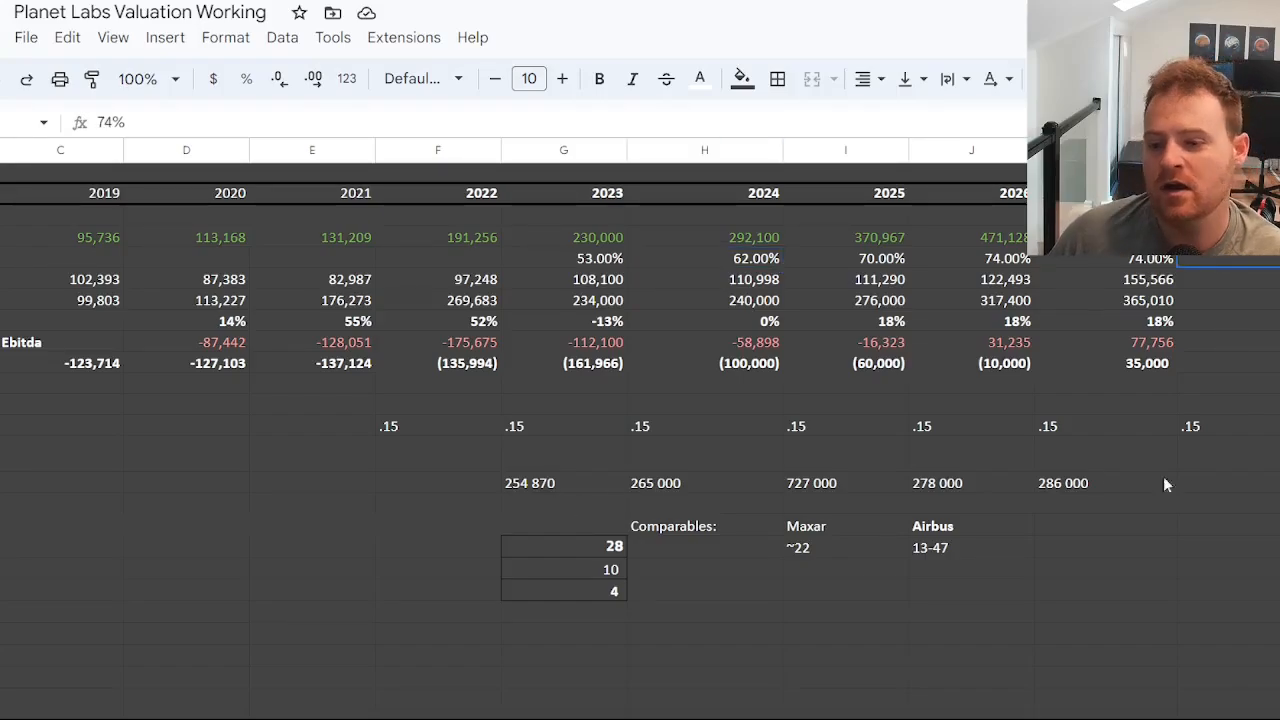
{"action": "key", "text": "Down"}
{"action": "key", "text": "Down"}
{"action": "key", "text": "Down"}
{"action": "key", "text": "Down"}
{"action": "key", "text": "Down"}
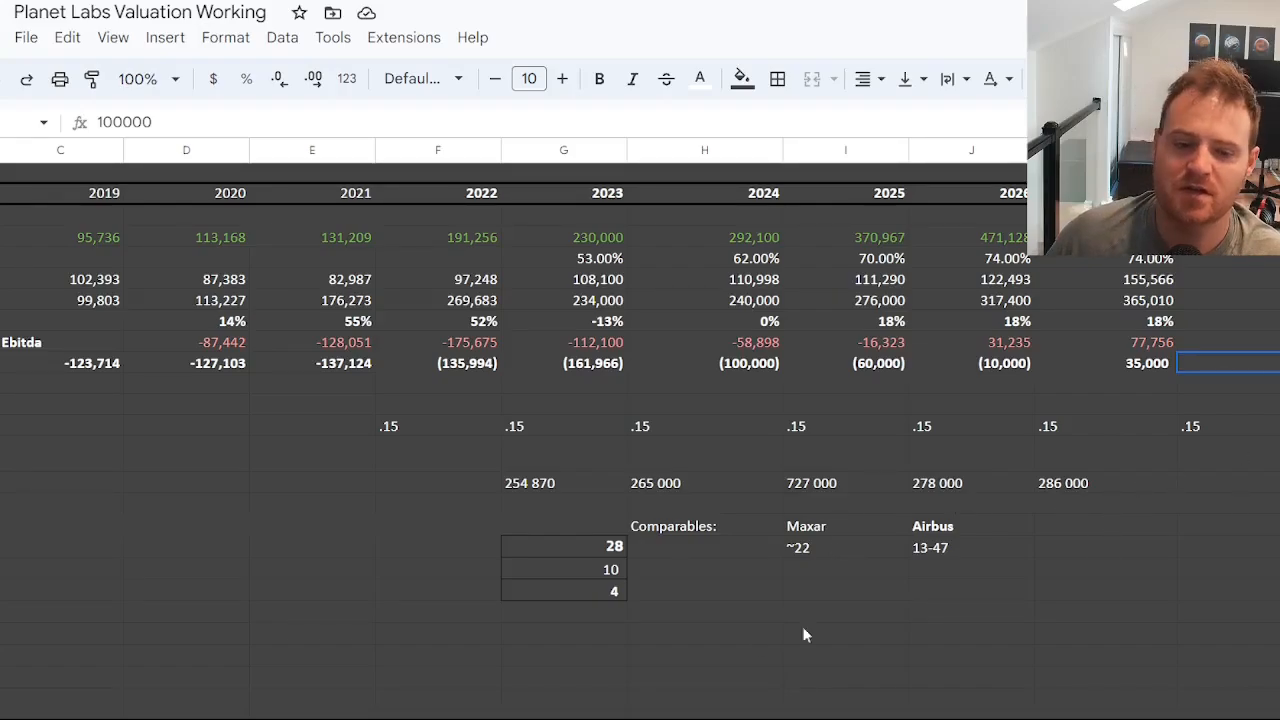
Inspect the lower-income scenario's price-to-earnings multiple and the formulas for its 2028 terminal value and present value.
{"action": "scroll", "coordinate": [640, 429], "scroll_direction": "left", "scroll_amount": 5}
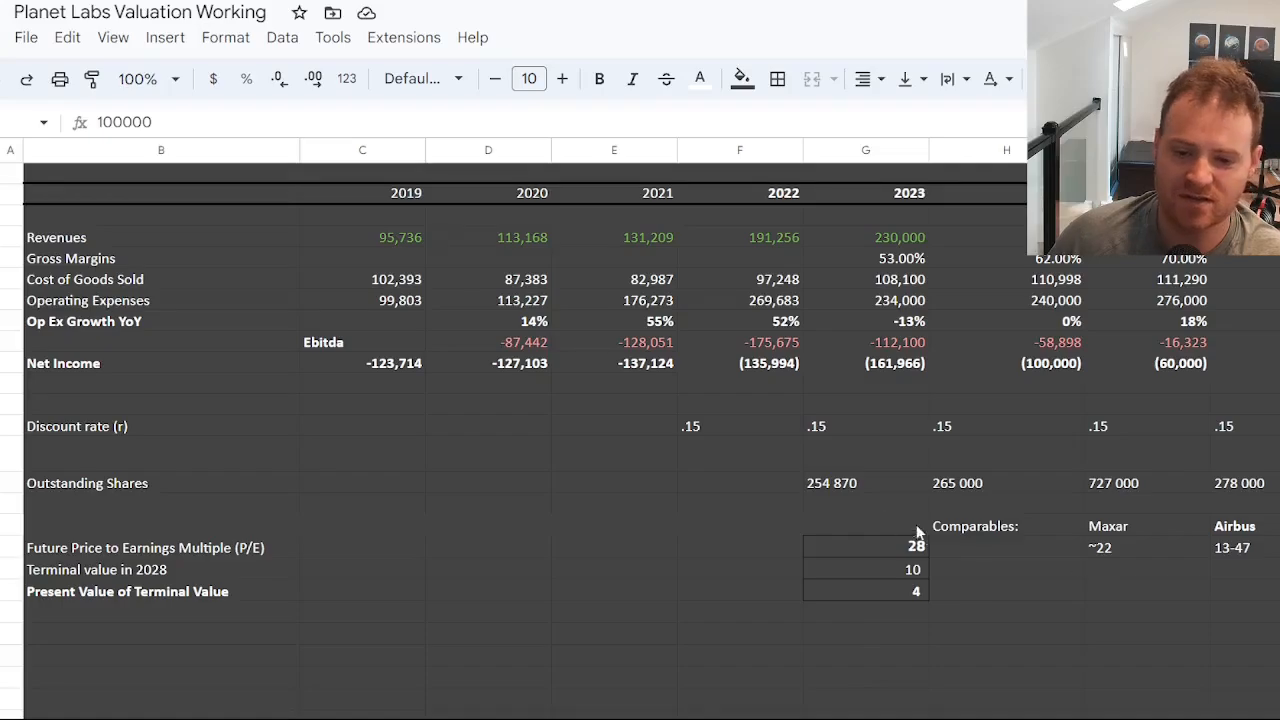
{"action": "left_click", "coordinate": [916, 551]}
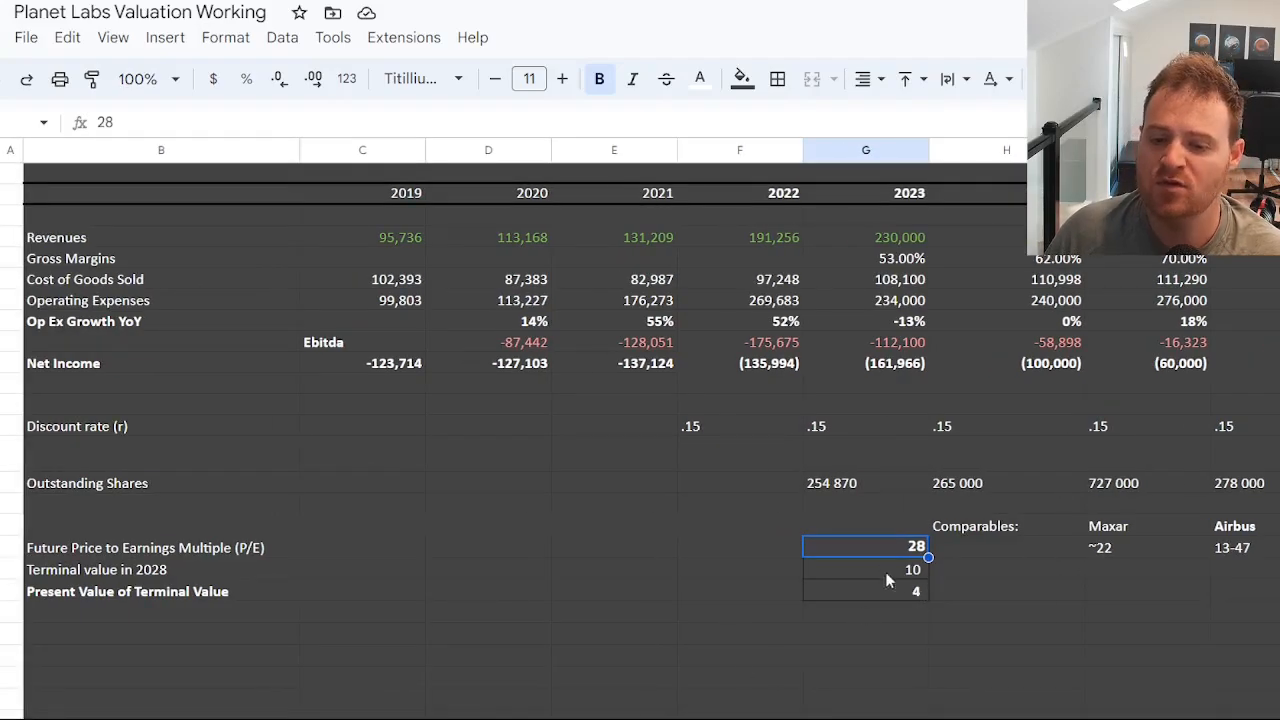
{"action": "left_click", "coordinate": [882, 578]}
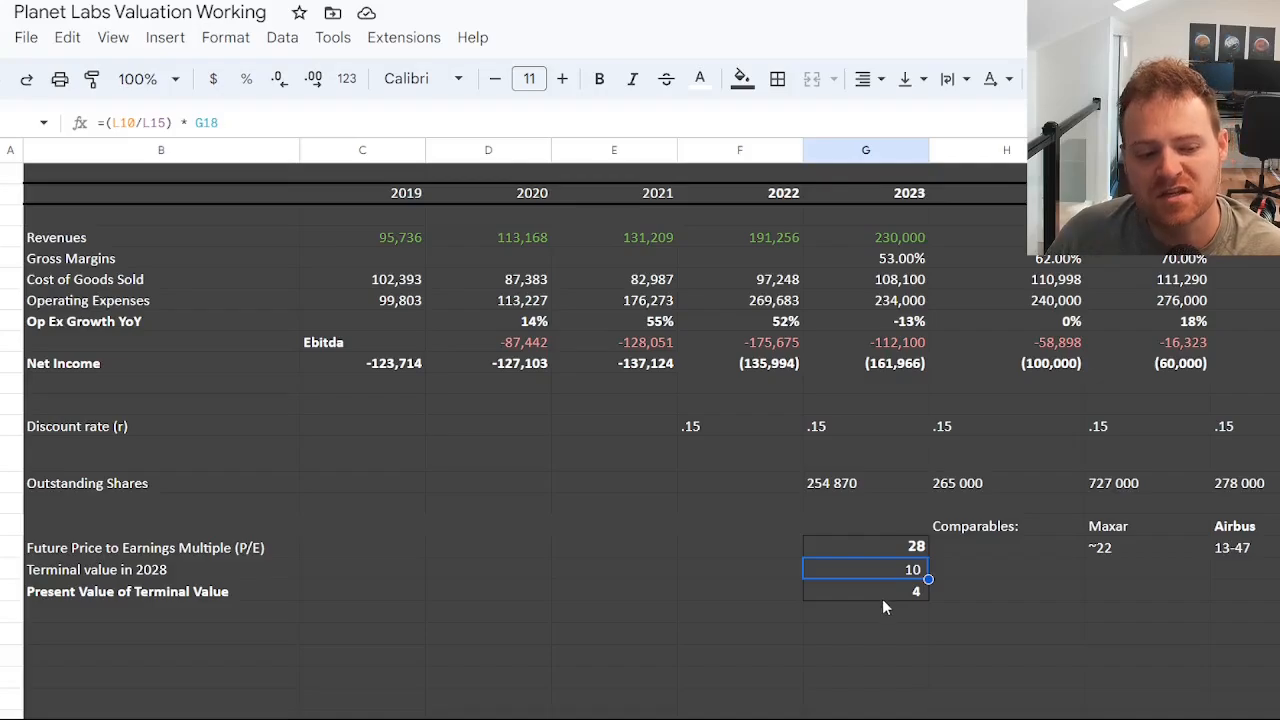
{"action": "left_click", "coordinate": [898, 590]}
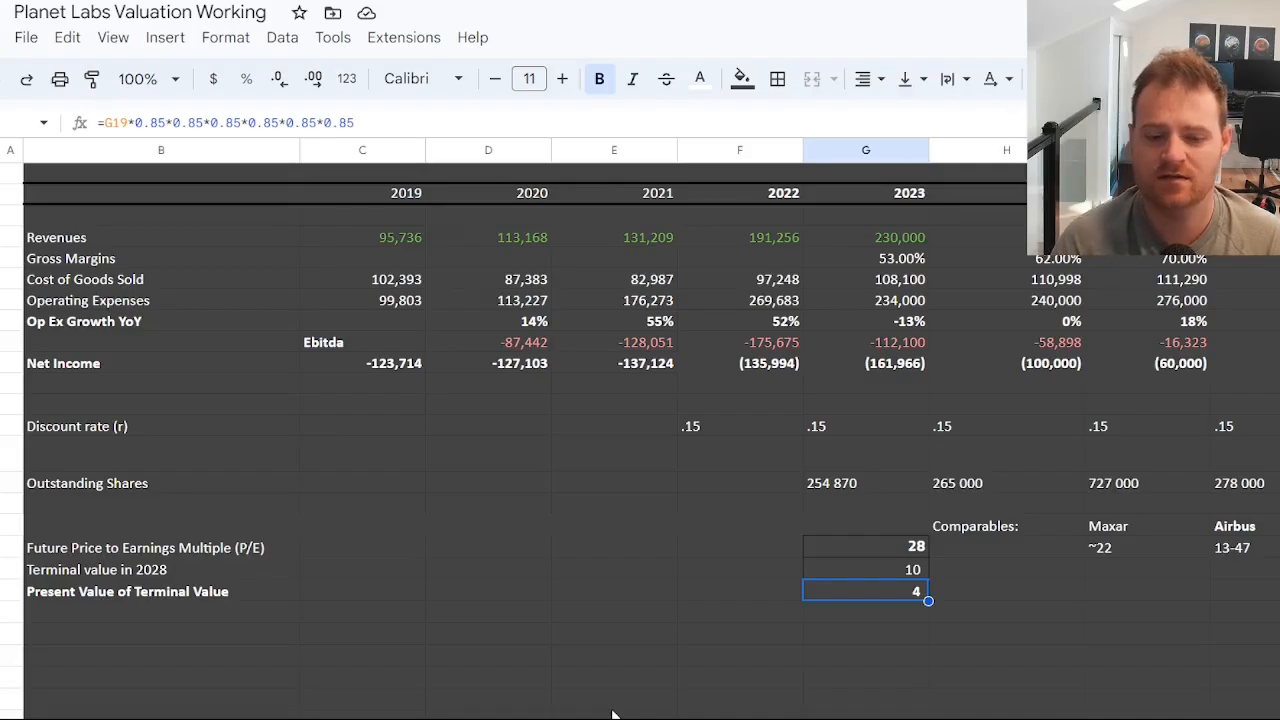
Set the lower-income scenario's future price-to-earnings multiple to 20 and check the recalculated present value.
{"action": "left_click", "coordinate": [1147, 634]}
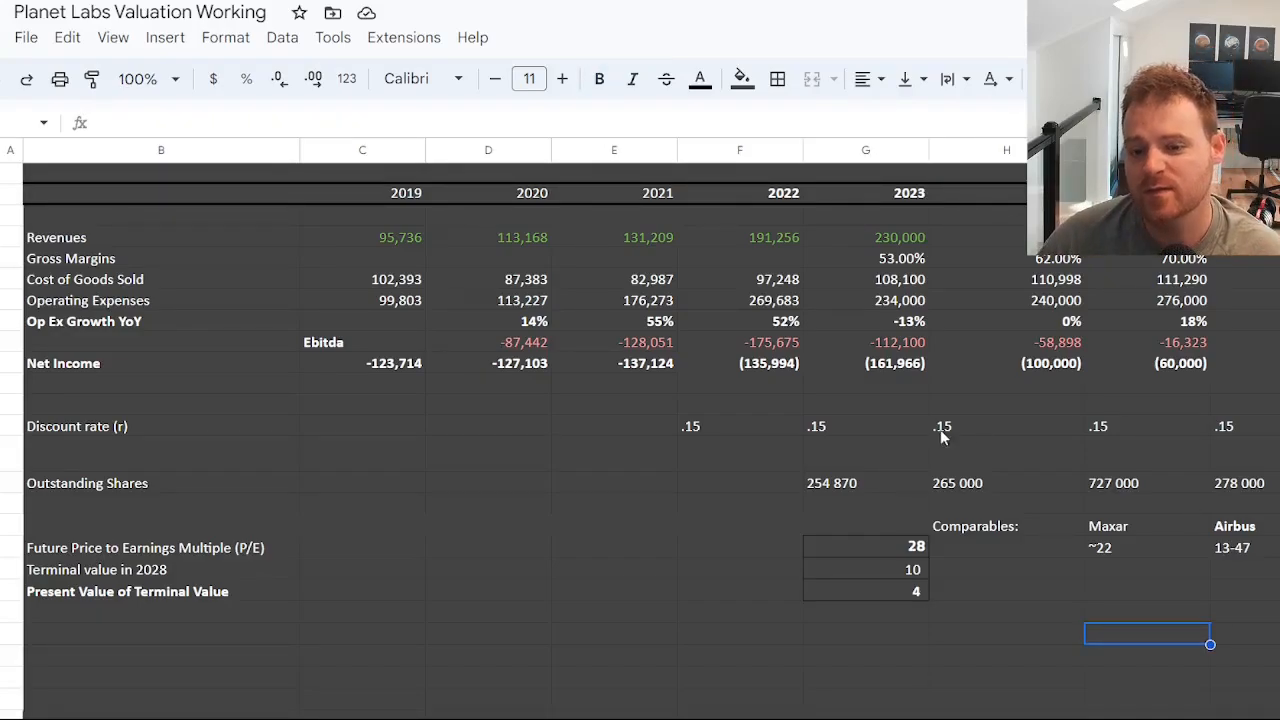
{"action": "left_click", "coordinate": [895, 552]}
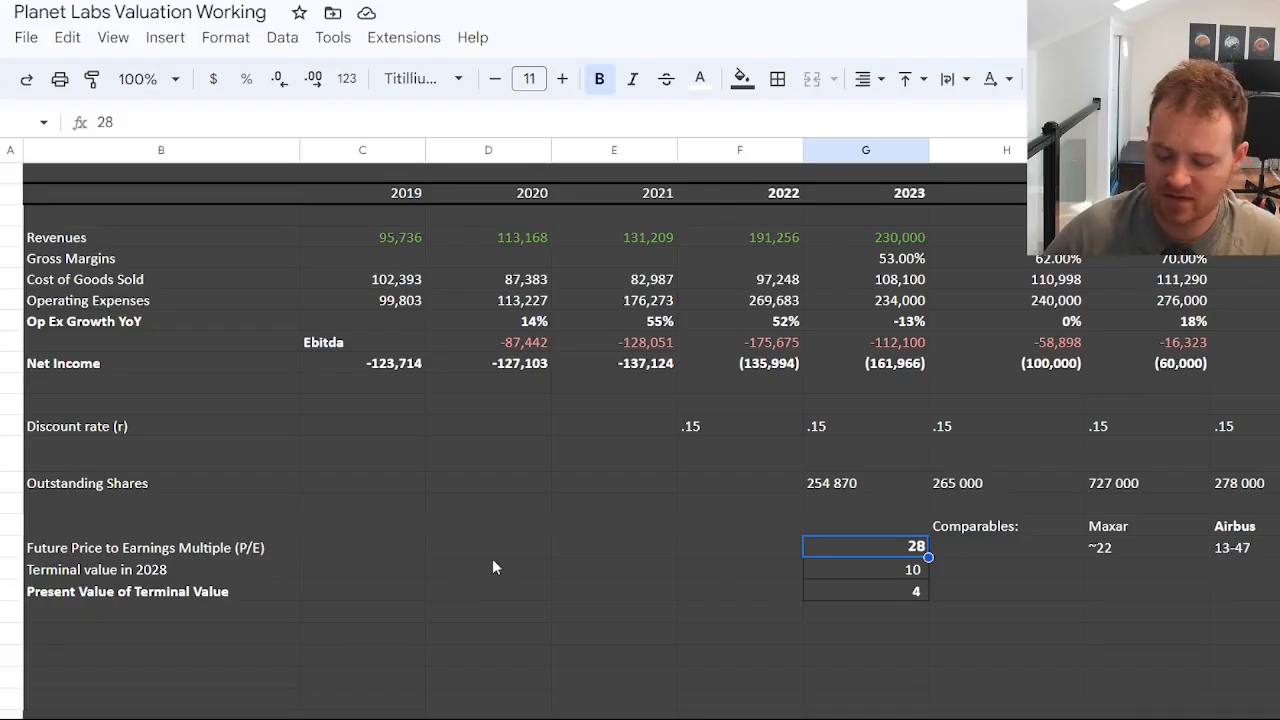
{"action": "key", "text": "Delete"}
{"action": "type", "text": "20"}
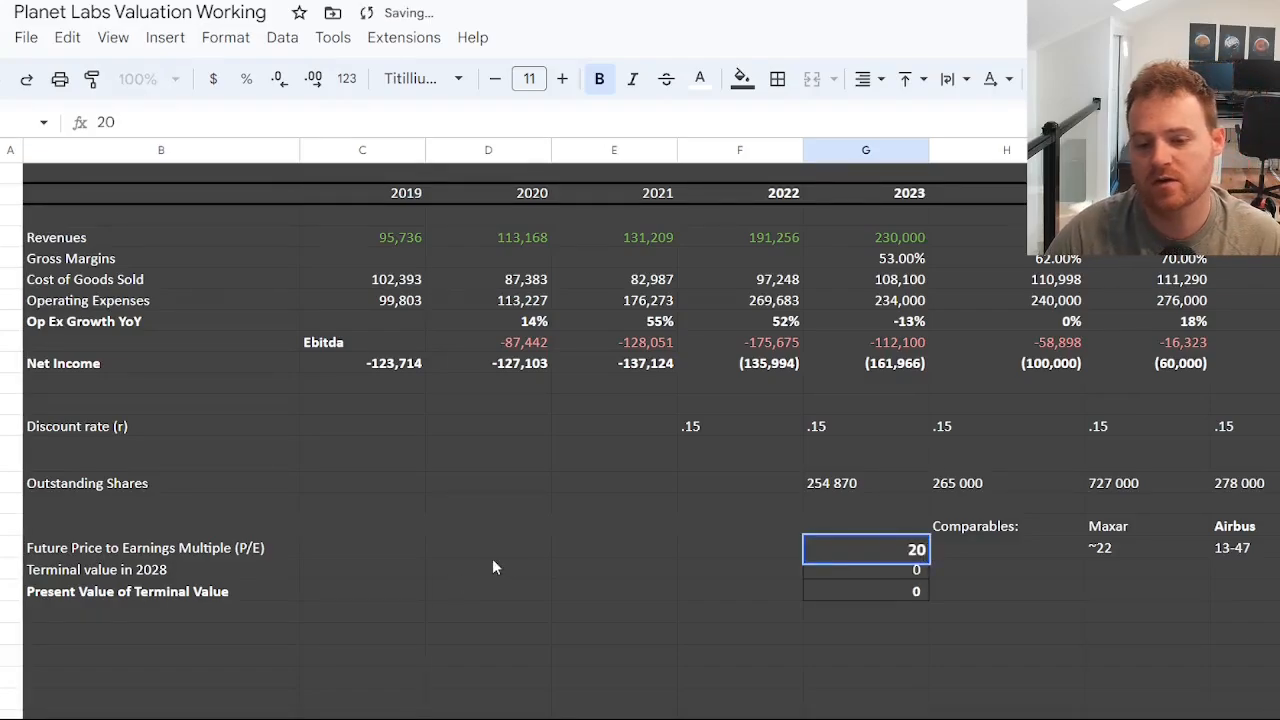
{"action": "key", "text": "Return"}
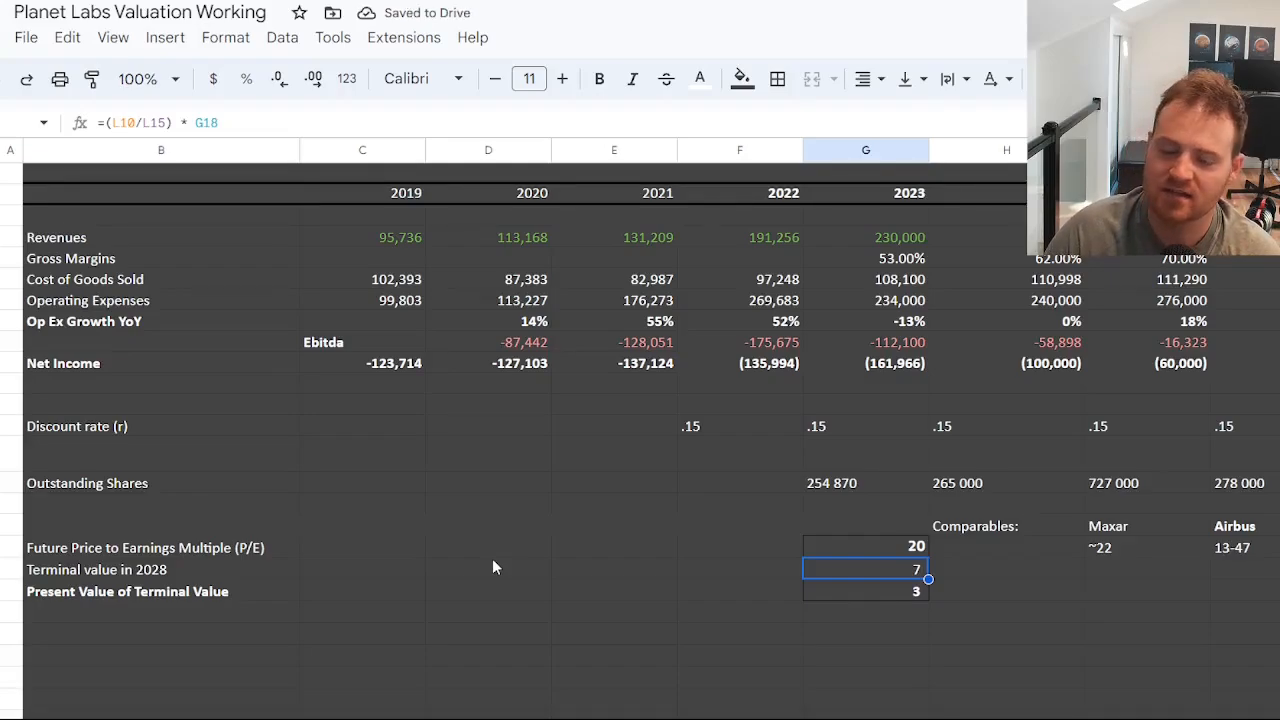
{"action": "left_click", "coordinate": [920, 596]}
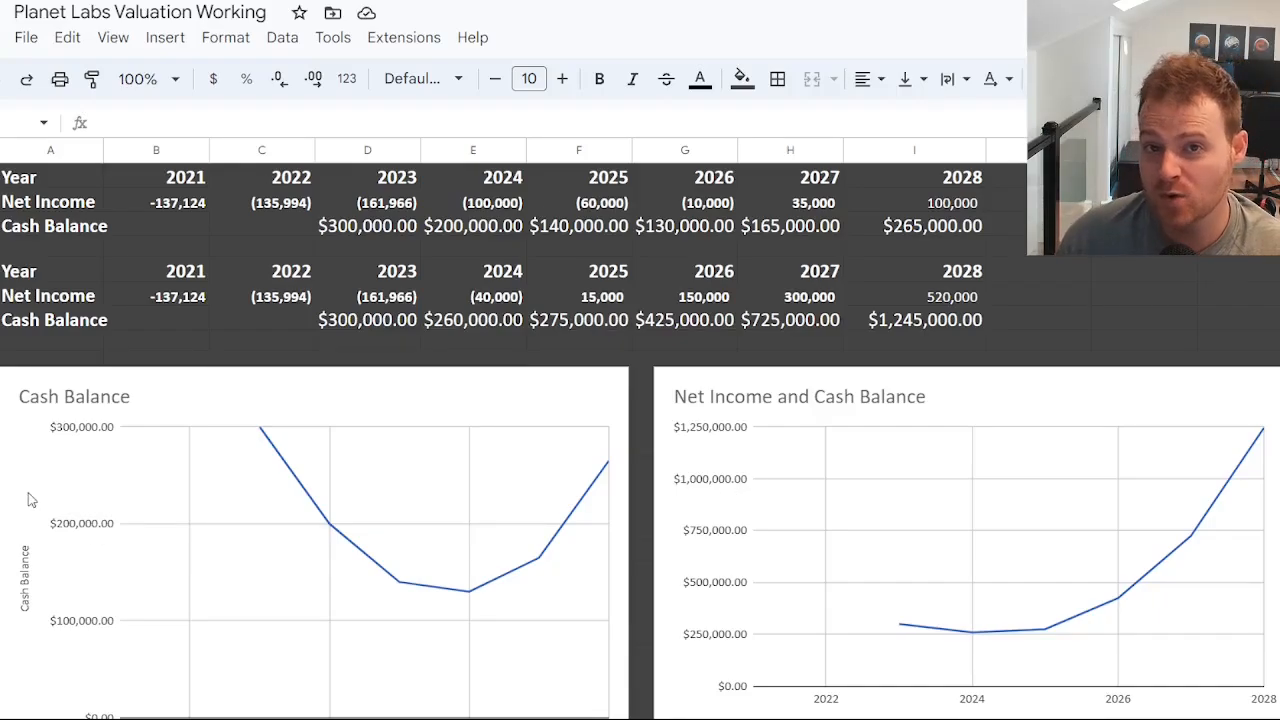
Compare the cash balance charts of both scenarios, checking the 2024 and 2028 points on the Net Income and Cash Balance chart.
{"action": "left_click", "coordinate": [203, 467]}
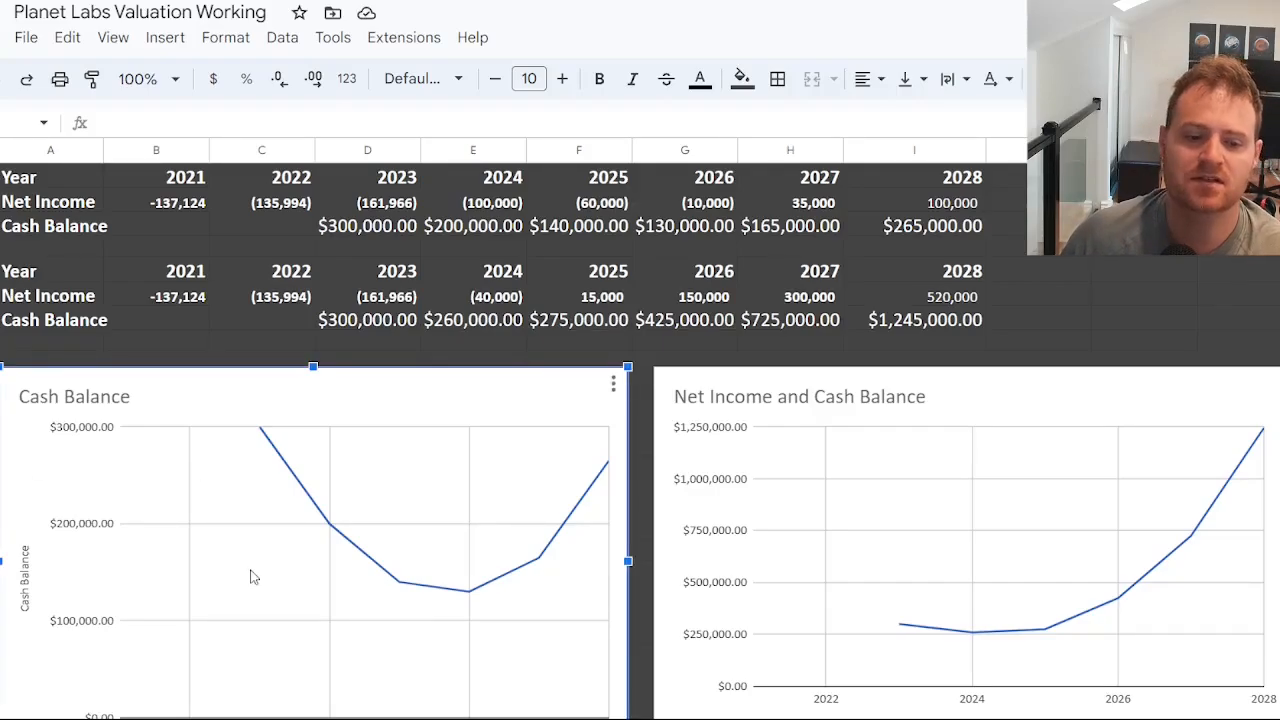
{"action": "mouse_move", "coordinate": [263, 437]}
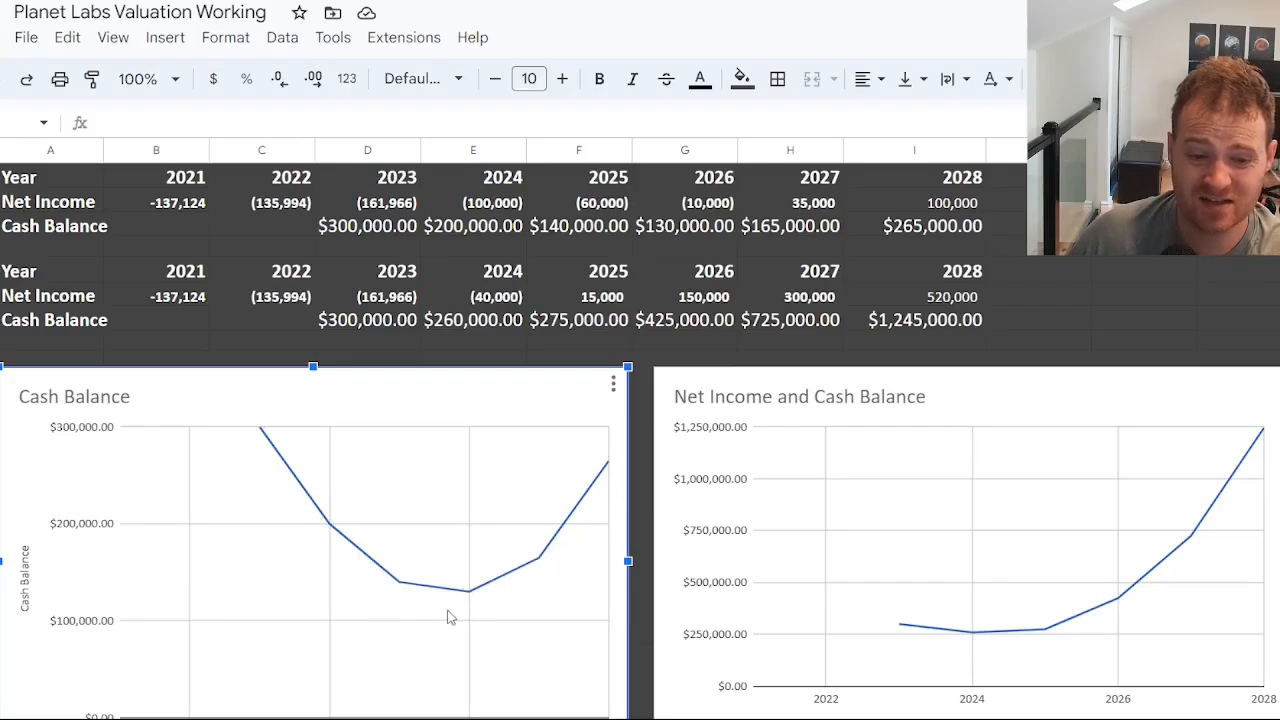
{"action": "mouse_move", "coordinate": [470, 600]}
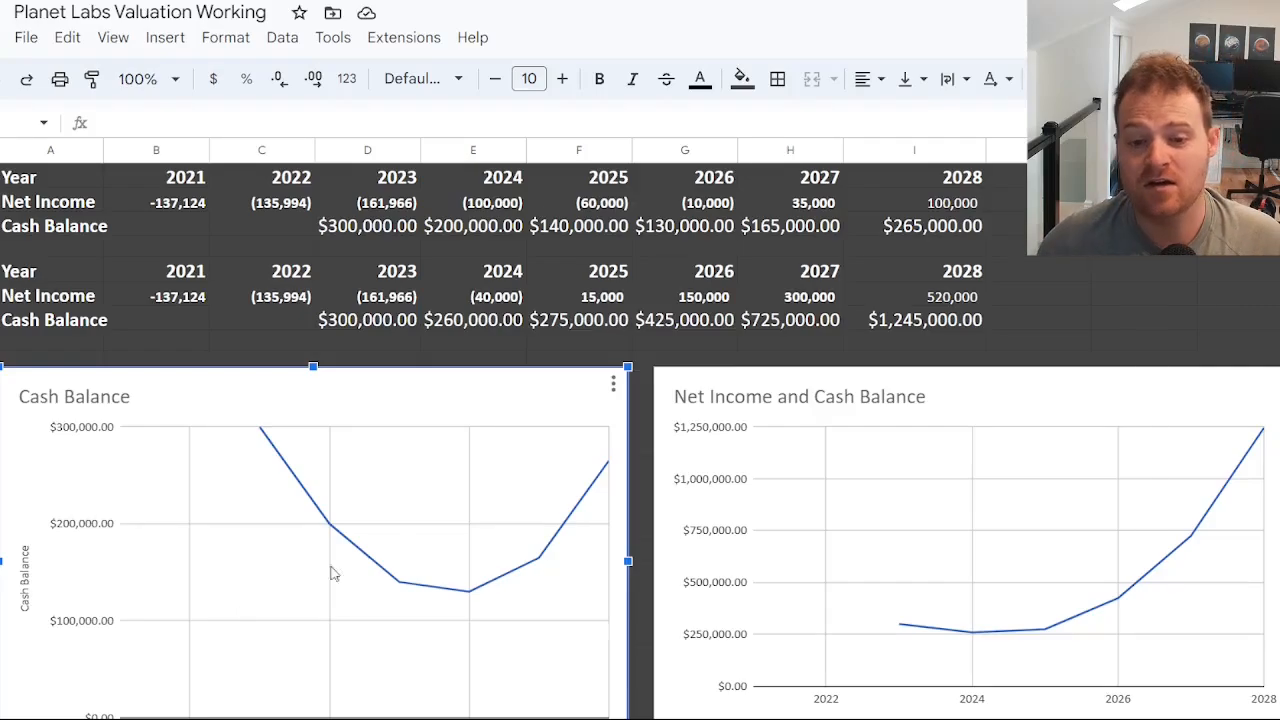
{"action": "left_click", "coordinate": [1006, 449]}
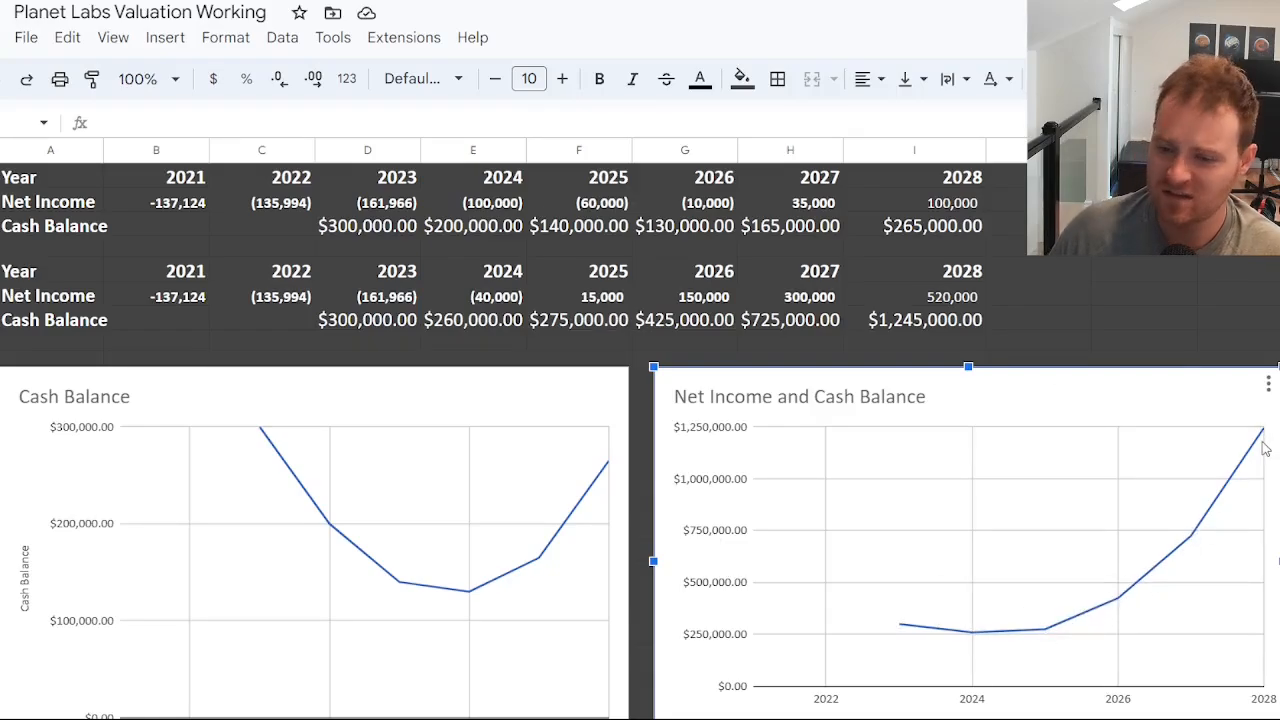
{"action": "mouse_move", "coordinate": [1263, 436]}
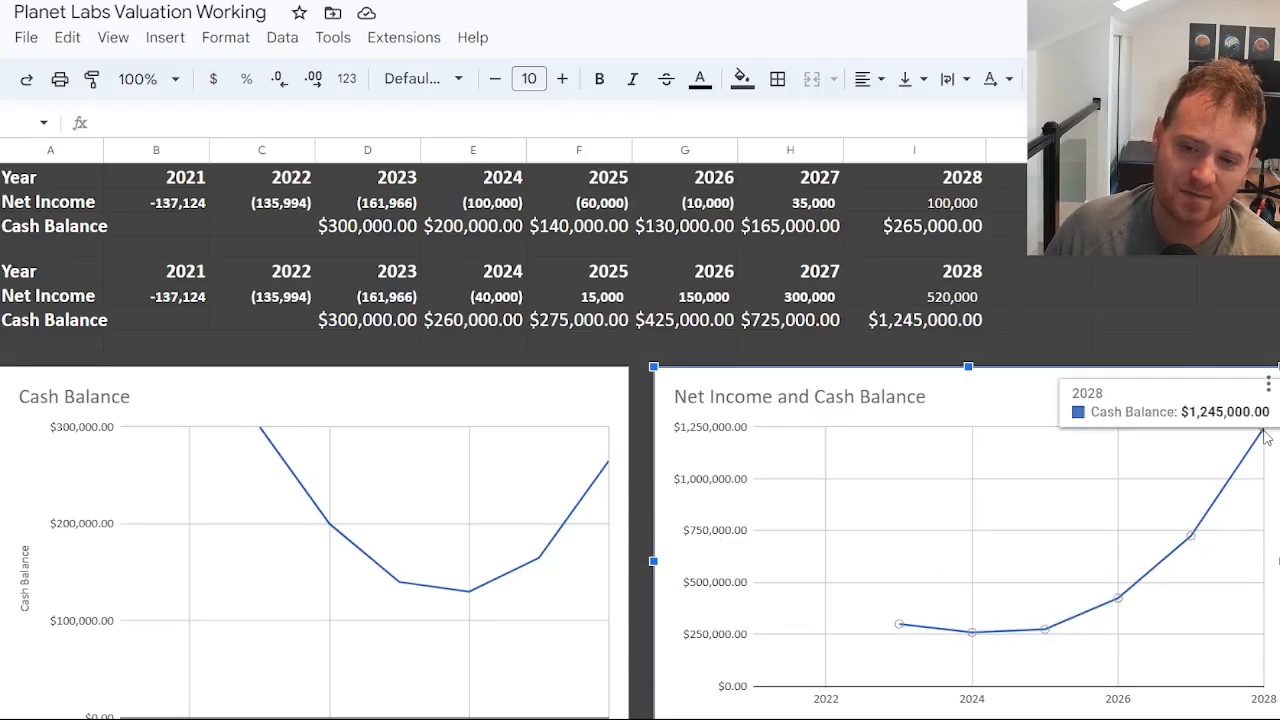
{"action": "scroll", "coordinate": [975, 590], "scroll_direction": "down", "scroll_amount": 1}
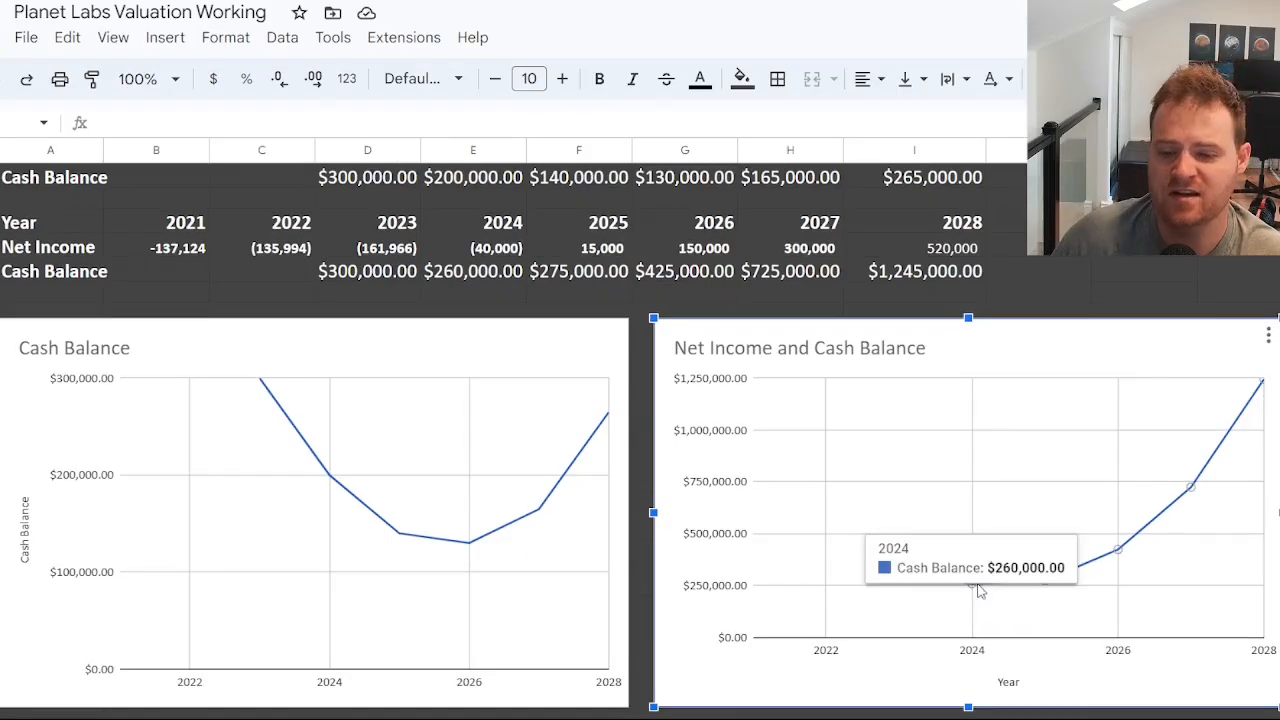